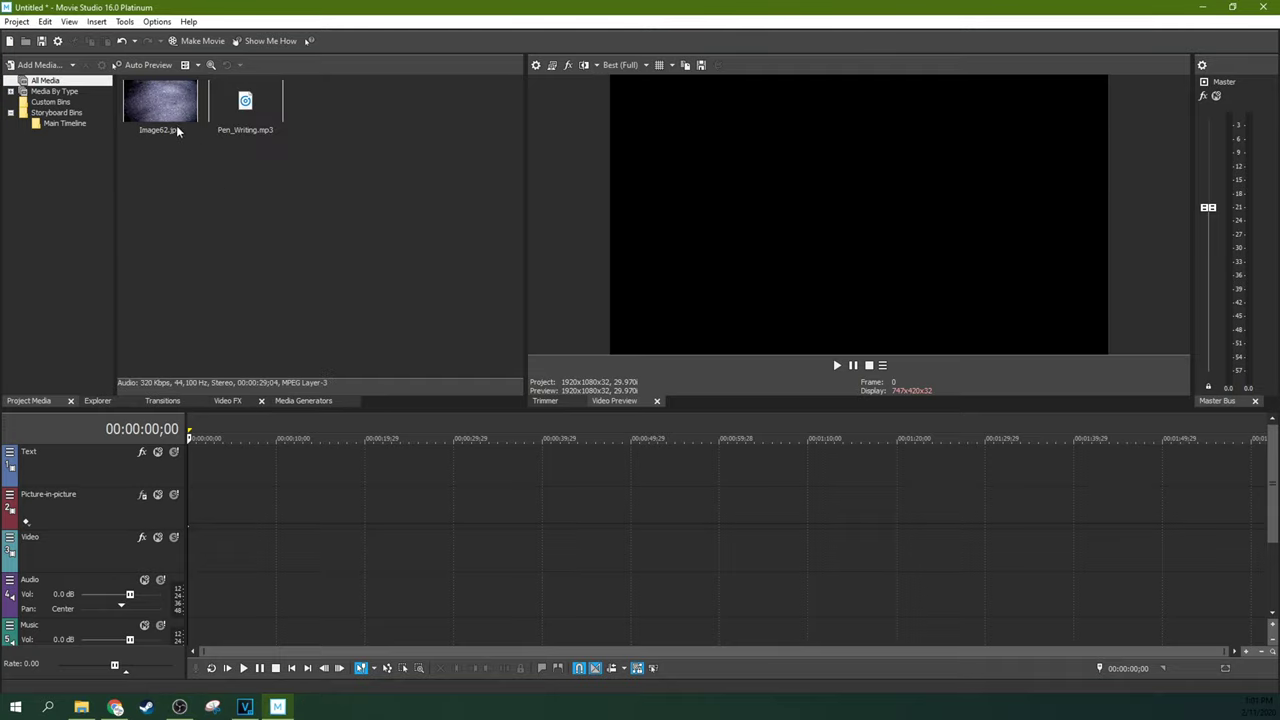
# - Drag Image62.jpg onto the start of the Video track
pyautogui.moveTo(176, 130); pyautogui.dragTo(205, 560)
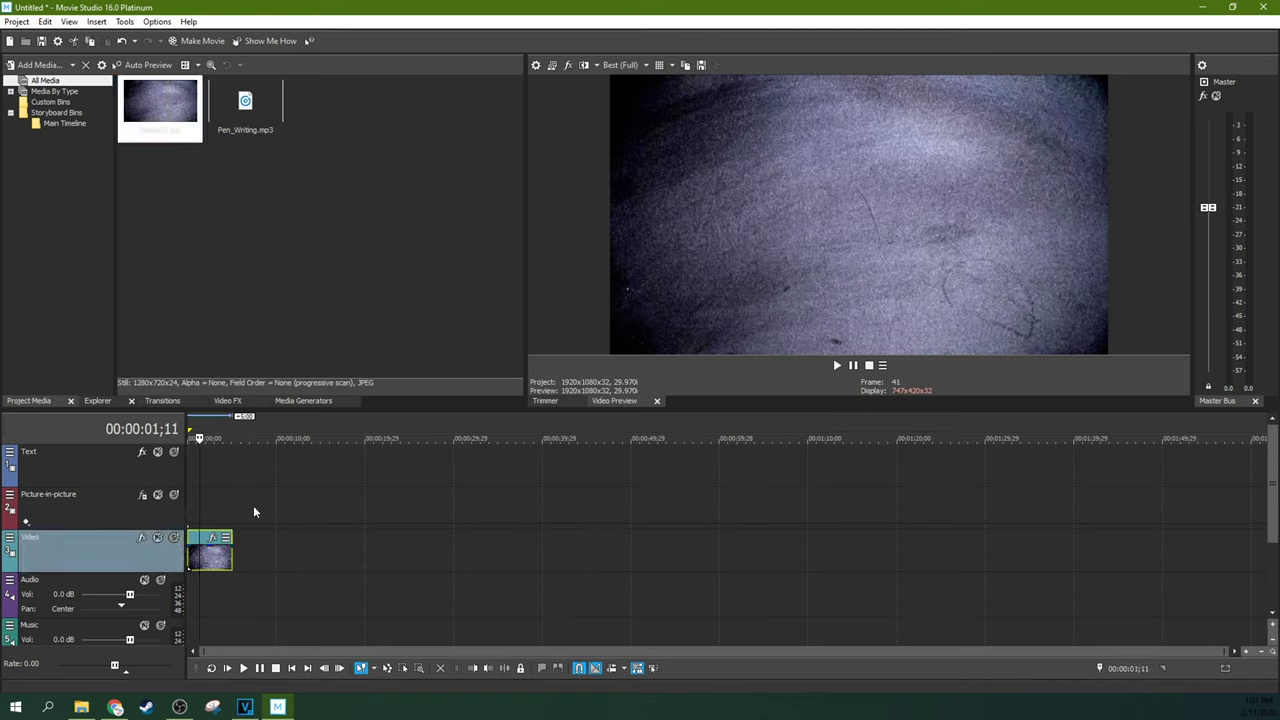
# - Zoom in on the timeline, then switch over to the web browser
pyautogui.scroll(5, 232, 604)
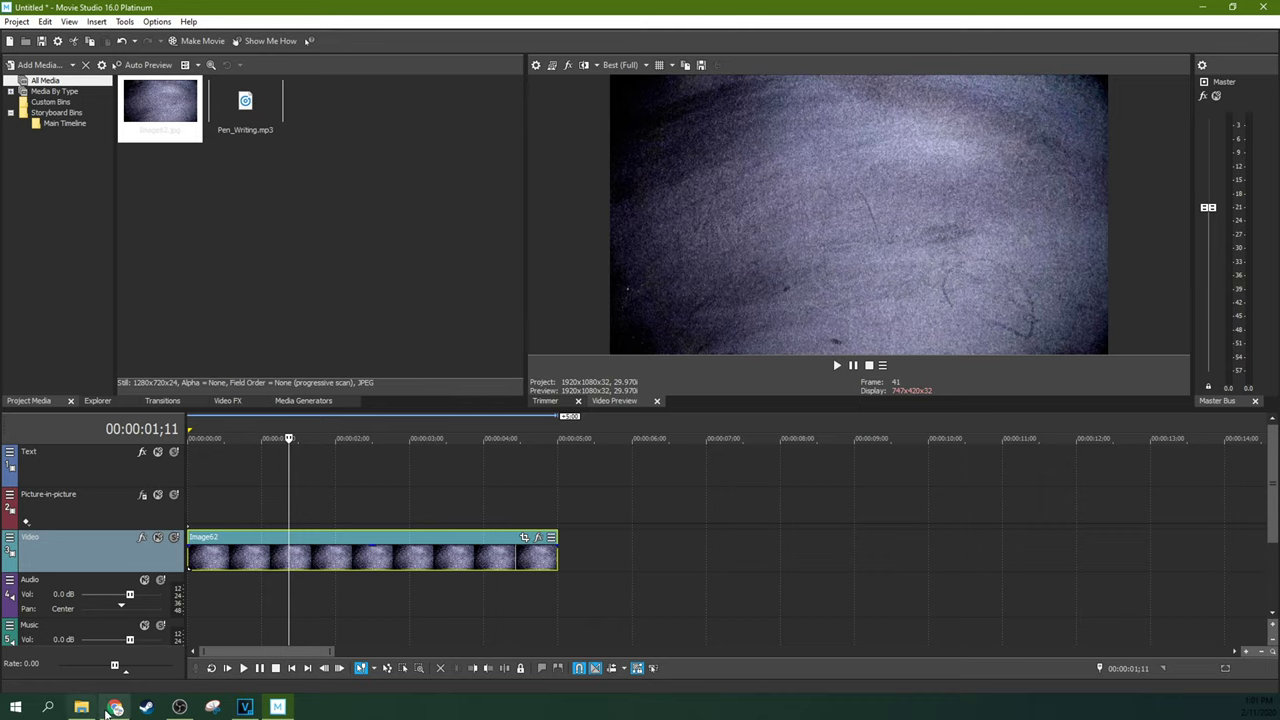
pyautogui.click(113, 706)
# - Check the YouTube Audio Library pencil sound results, then return to the DaFont chalk results
pyautogui.click(255, 10)
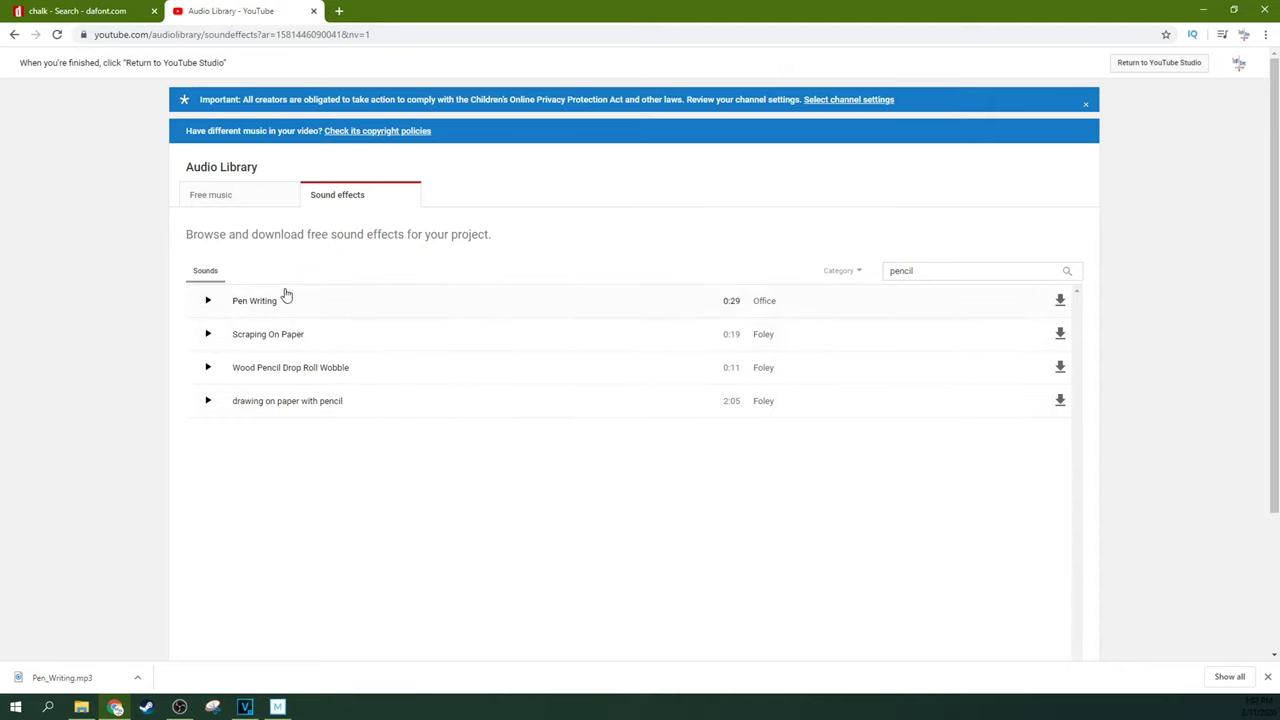
pyautogui.click(97, 9)
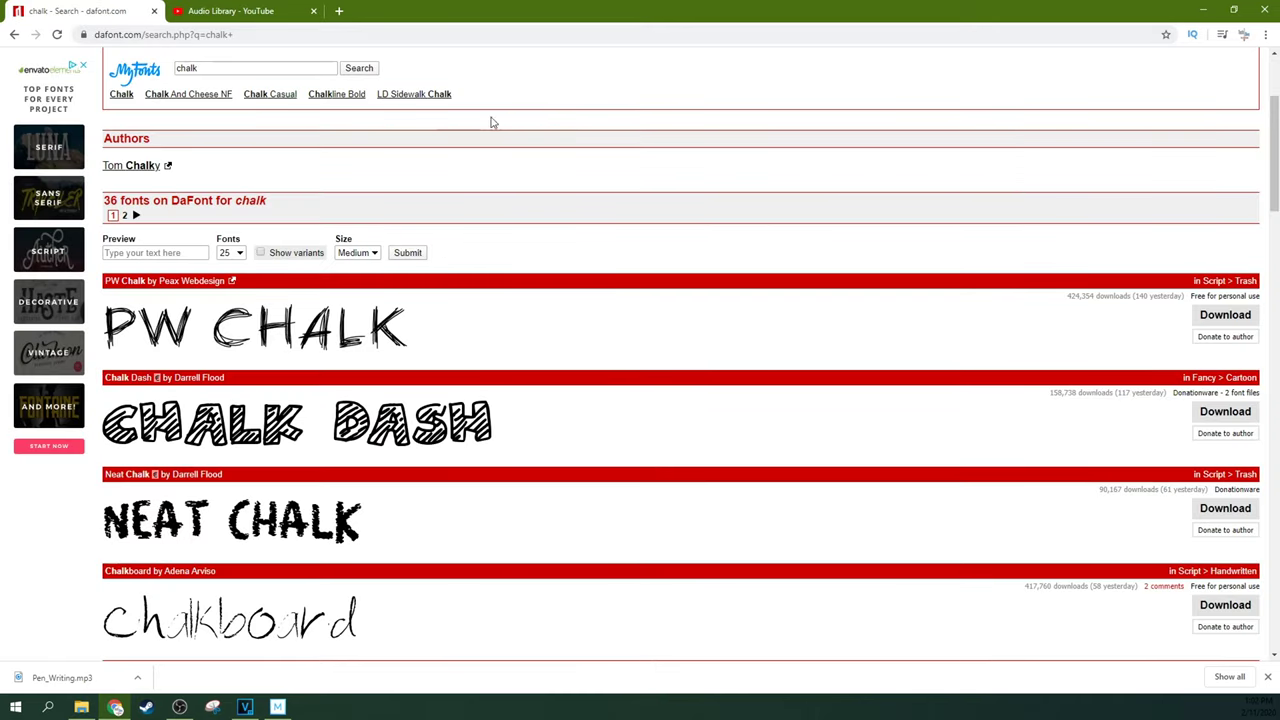
# - Browse the DaFont chalk font results, then minimize Chrome to return to VEGAS
pyautogui.scroll(-3, 655, 128)
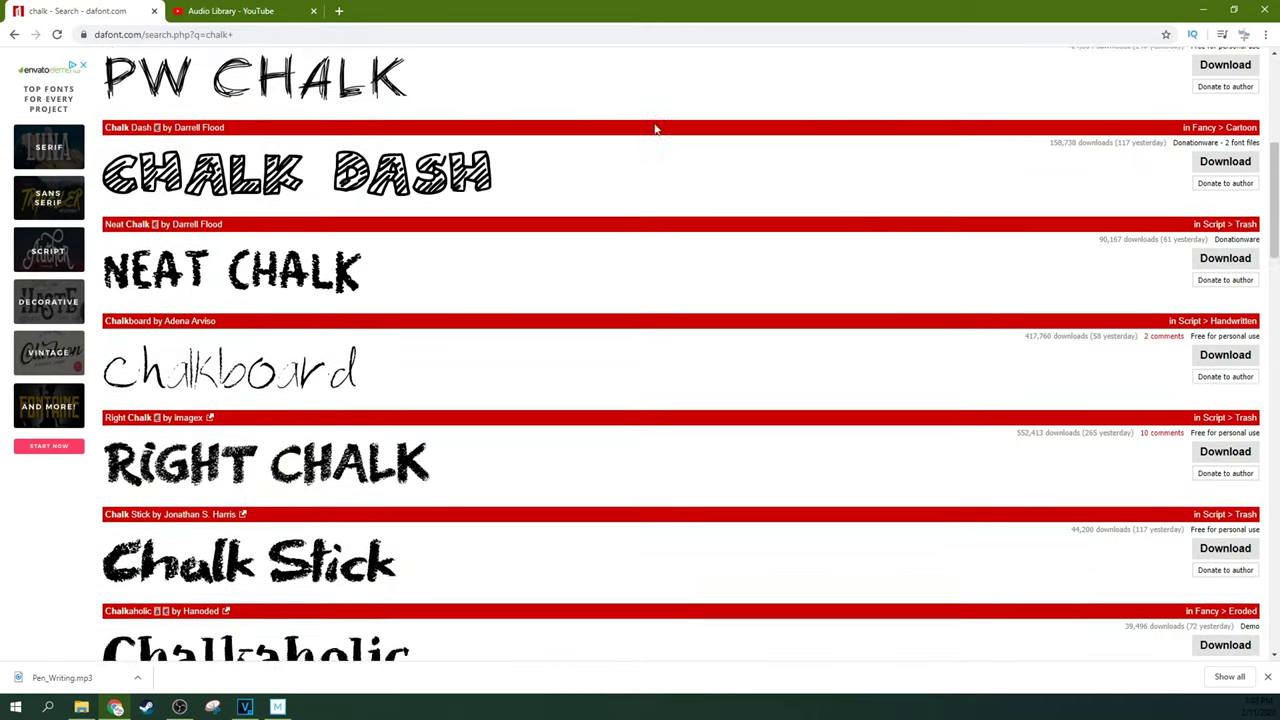
pyautogui.scroll(3, 655, 128)
pyautogui.scroll(-2, 655, 128)
pyautogui.scroll(4, 655, 128)
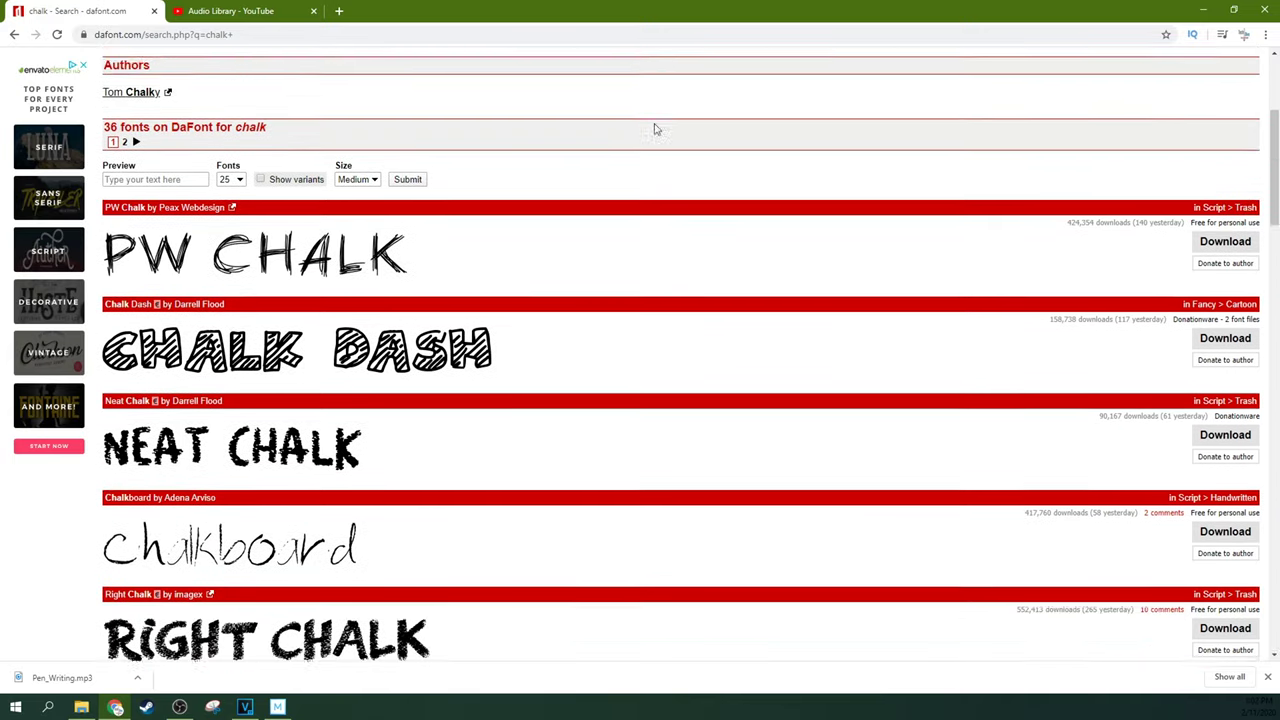
pyautogui.scroll(-2, 657, 434)
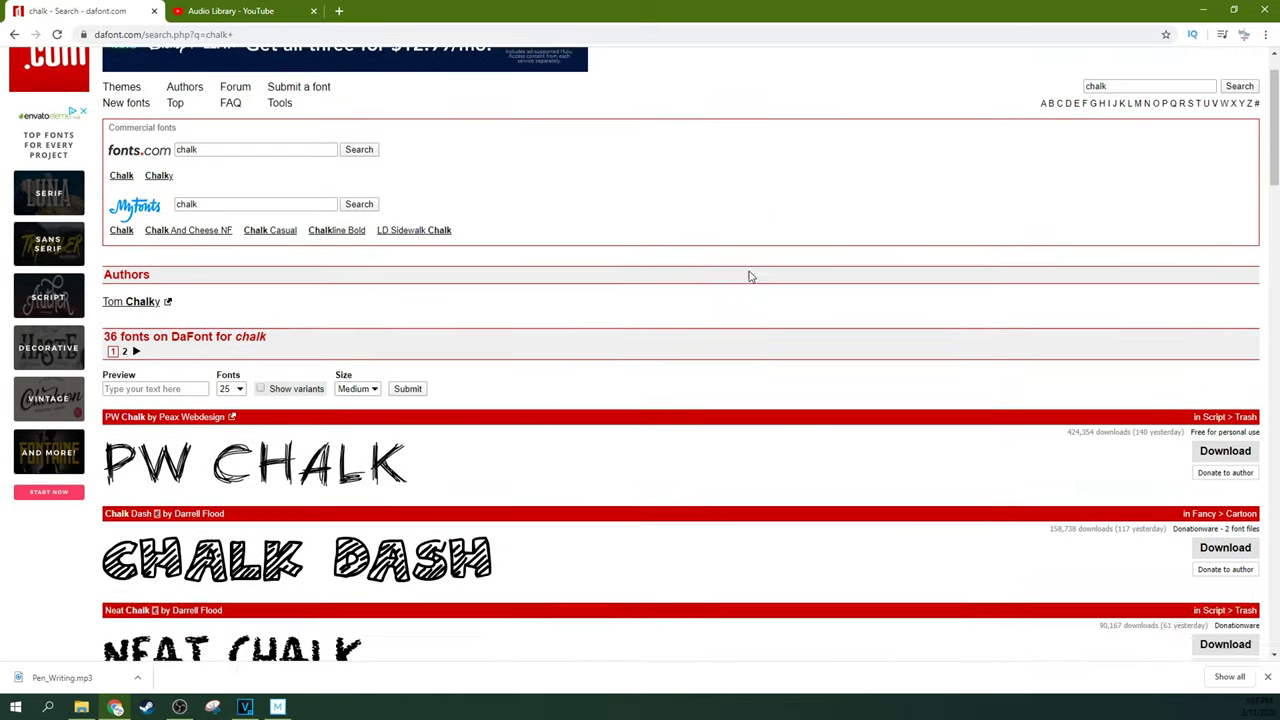
pyautogui.scroll(-3, 626, 377)
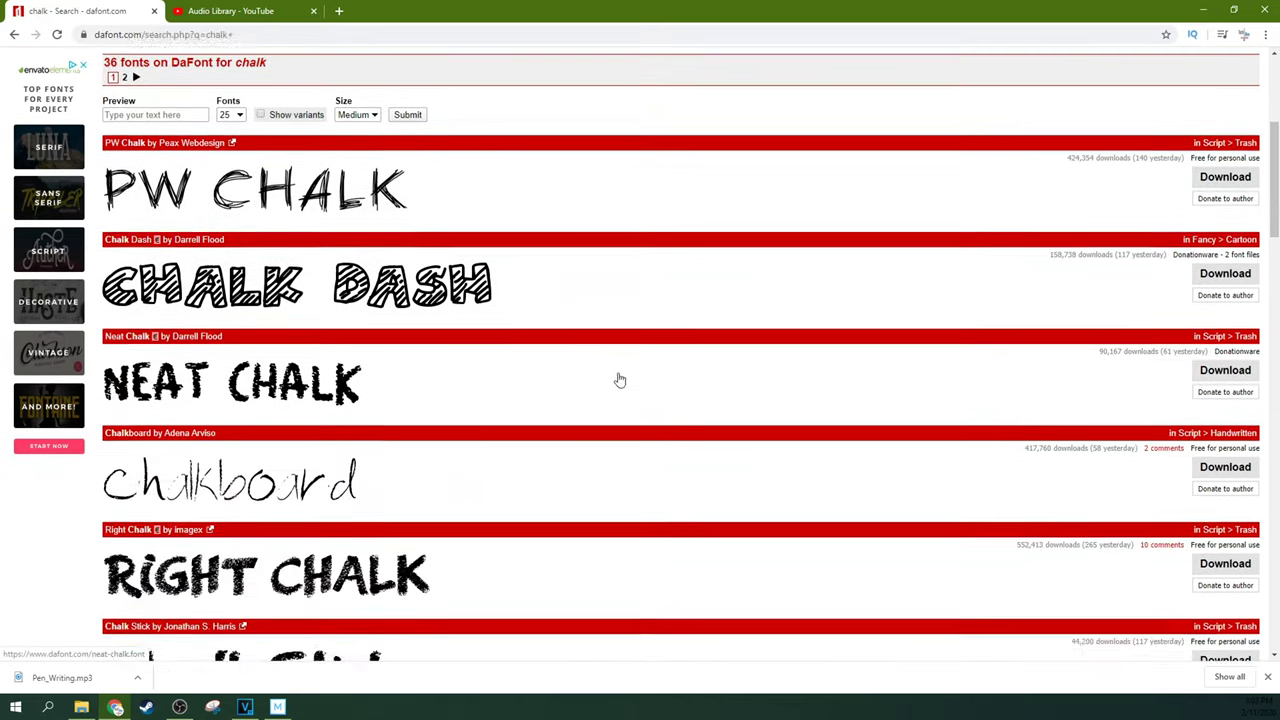
pyautogui.scroll(-2, 330, 385)
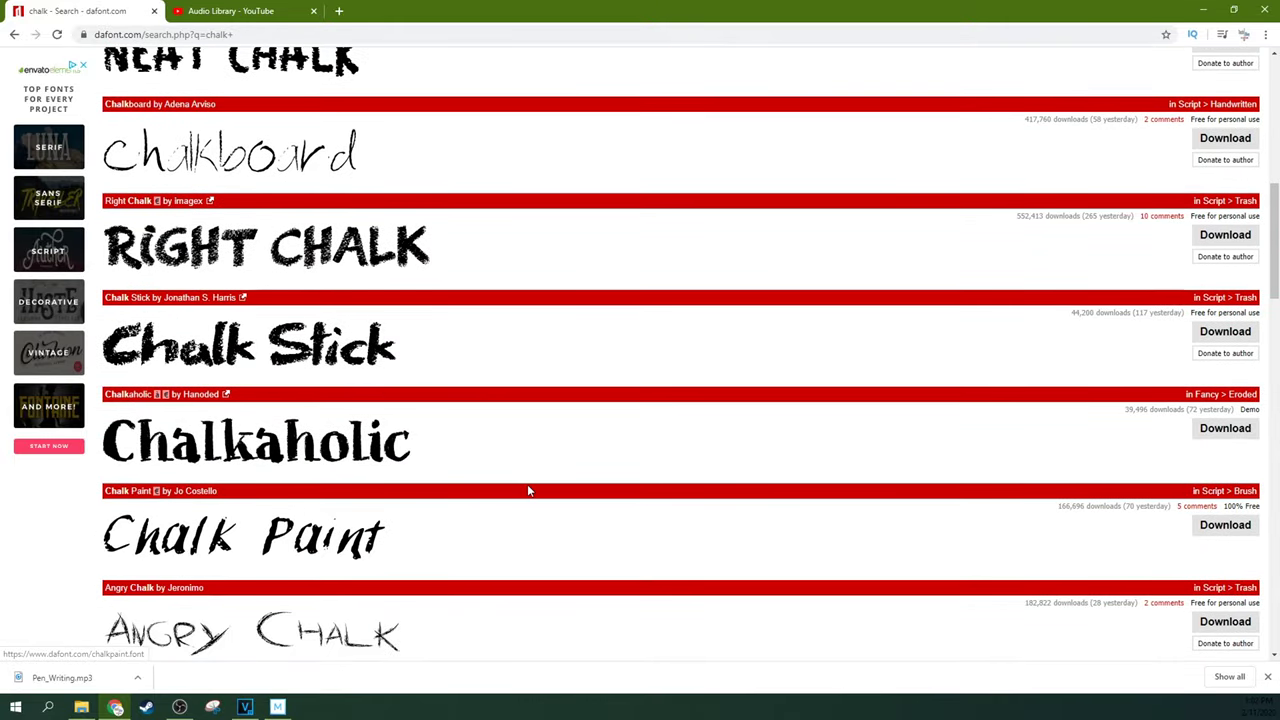
pyautogui.scroll(3, 528, 491)
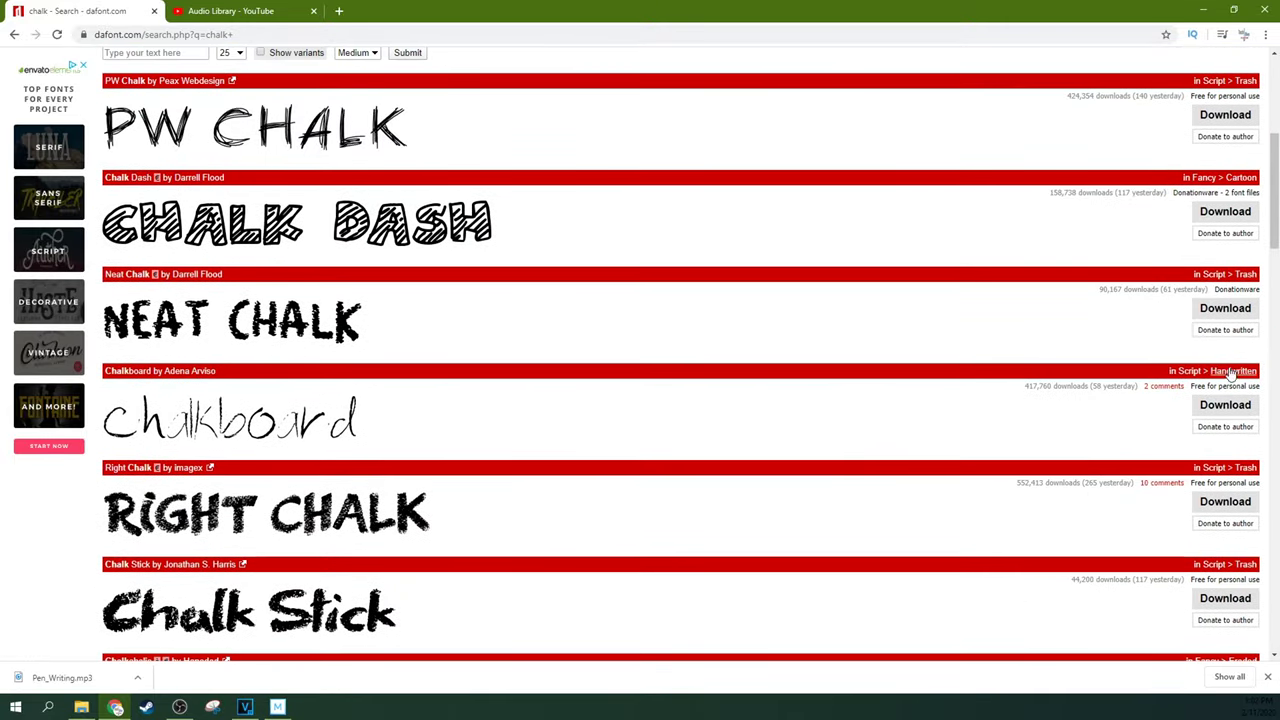
pyautogui.scroll(1, 1207, 356)
pyautogui.scroll(-2, 1175, 260)
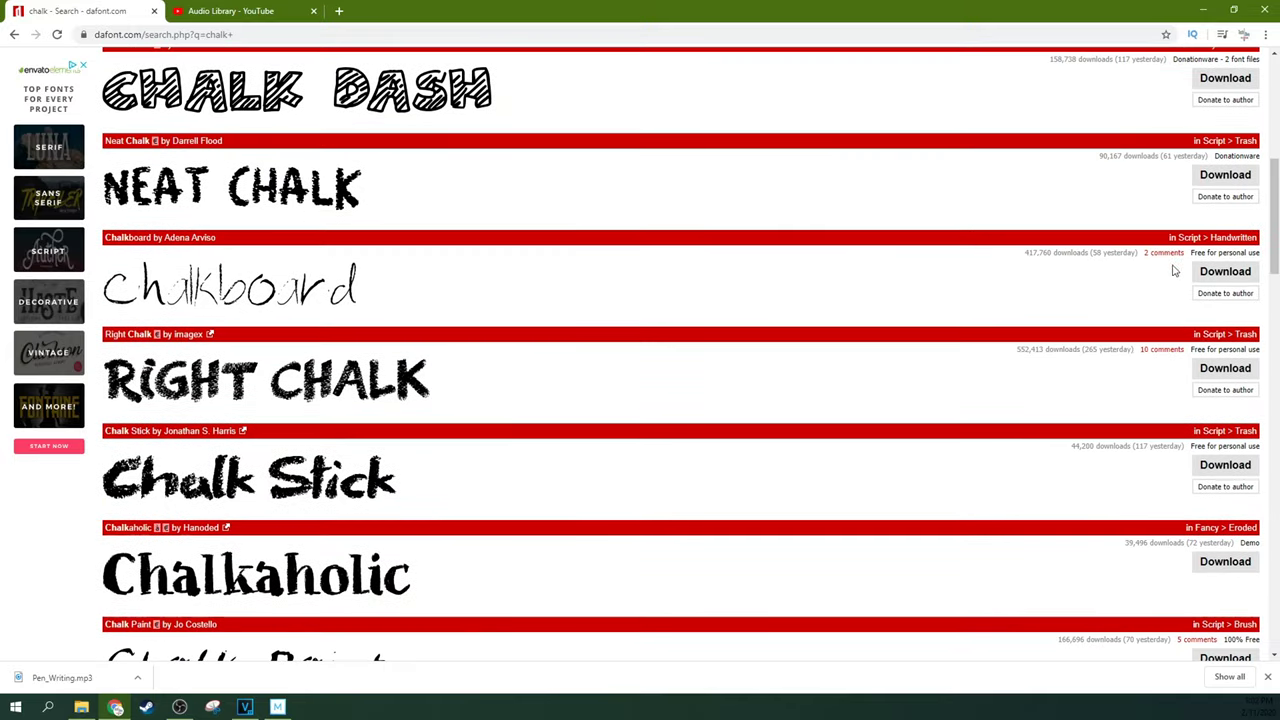
pyautogui.scroll(-1, 1181, 470)
pyautogui.scroll(5, 1140, 522)
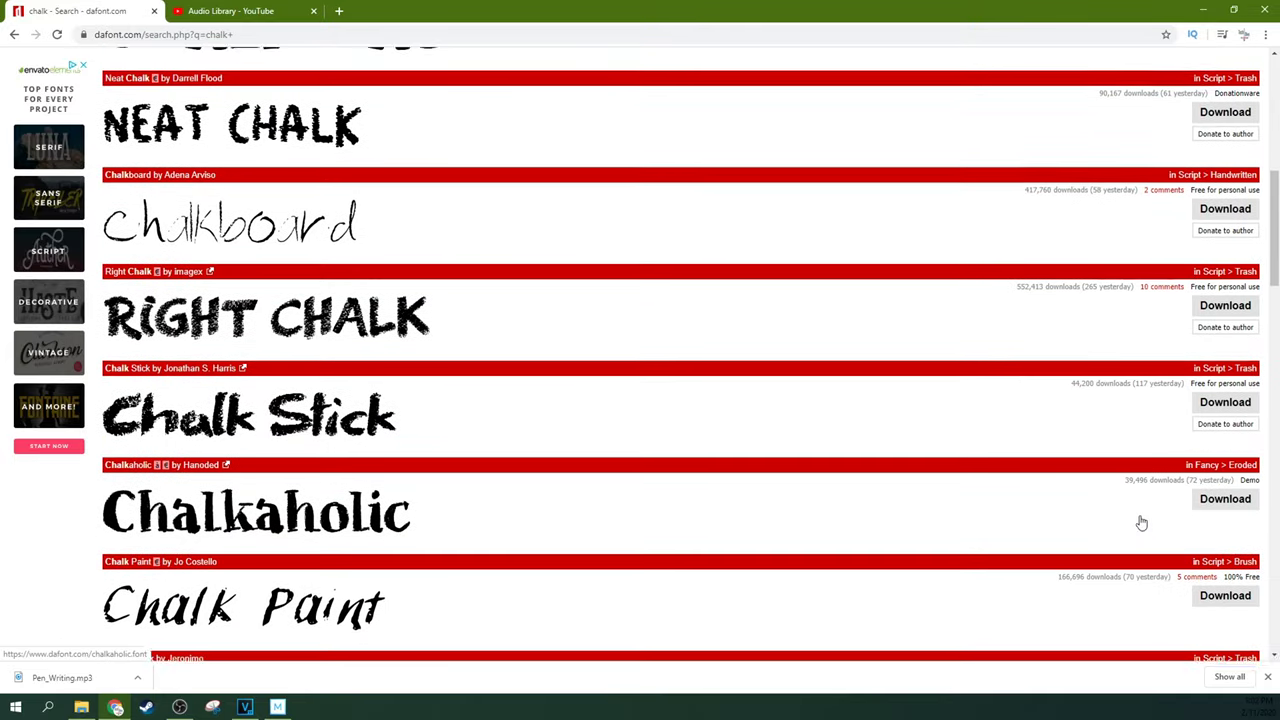
pyautogui.scroll(1, 871, 563)
pyautogui.scroll(-3, 900, 540)
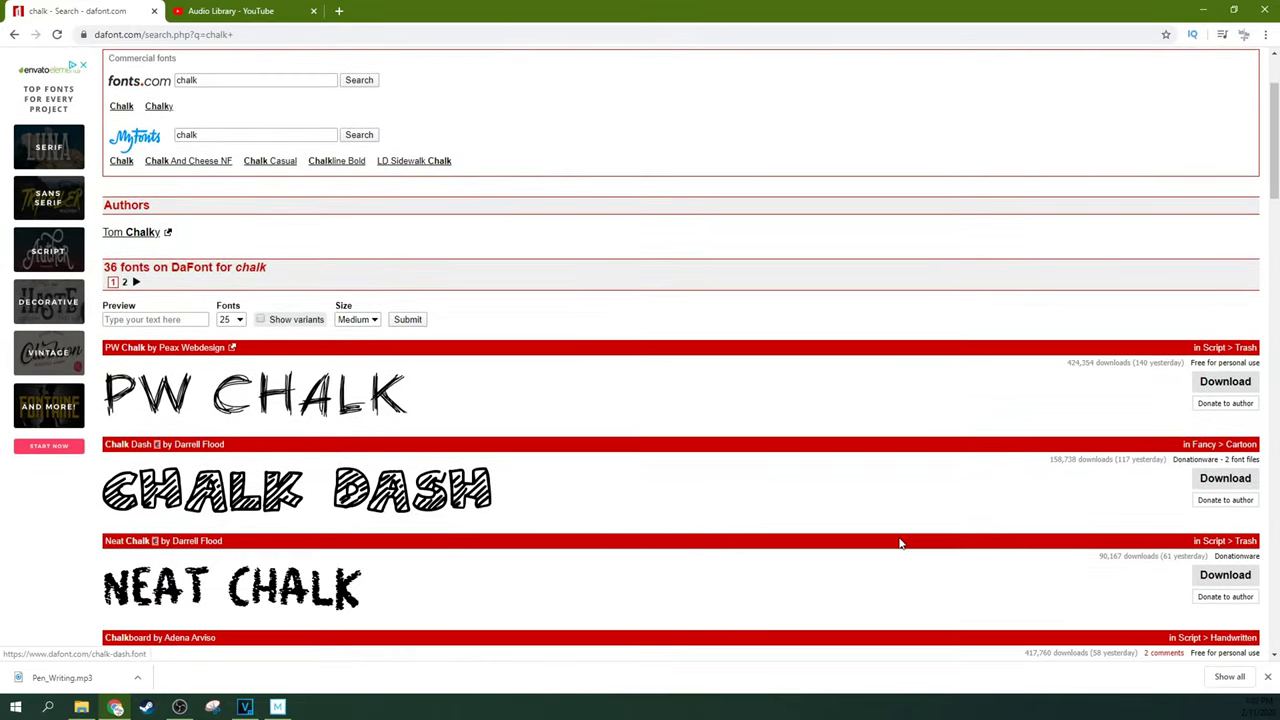
pyautogui.scroll(-1, 851, 465)
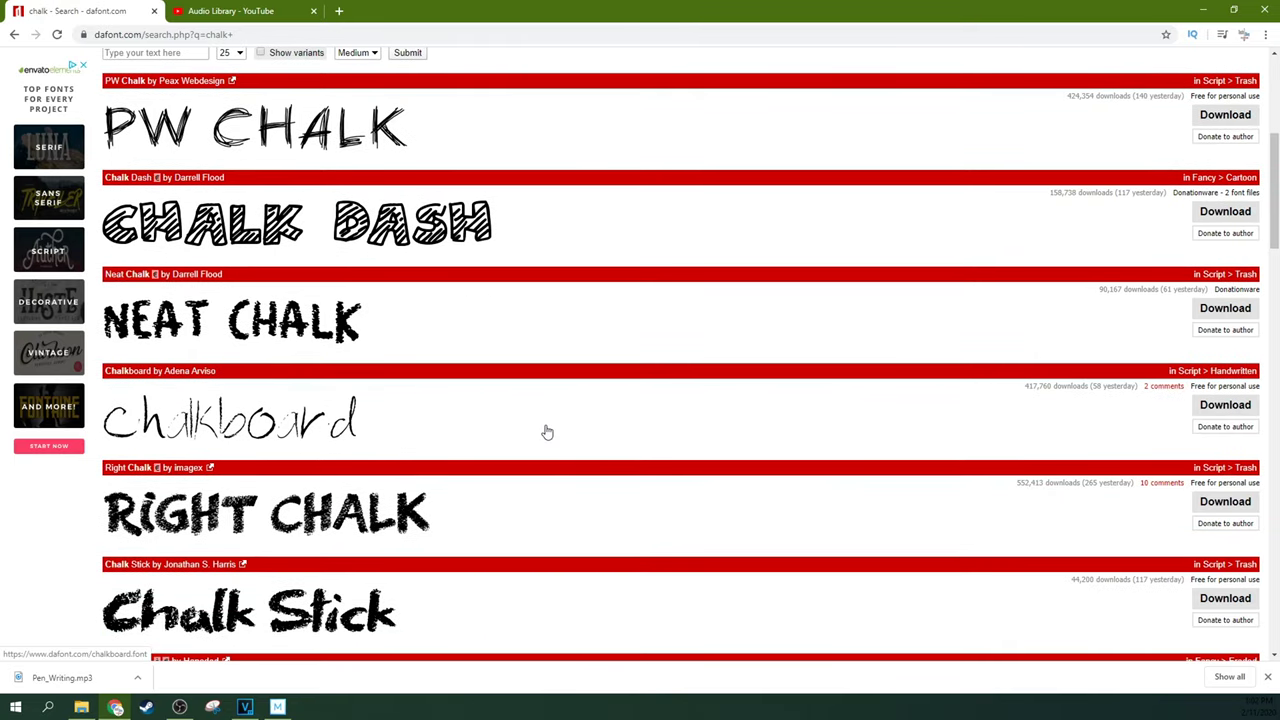
pyautogui.scroll(-3, 547, 432)
pyautogui.scroll(-1, 546, 430)
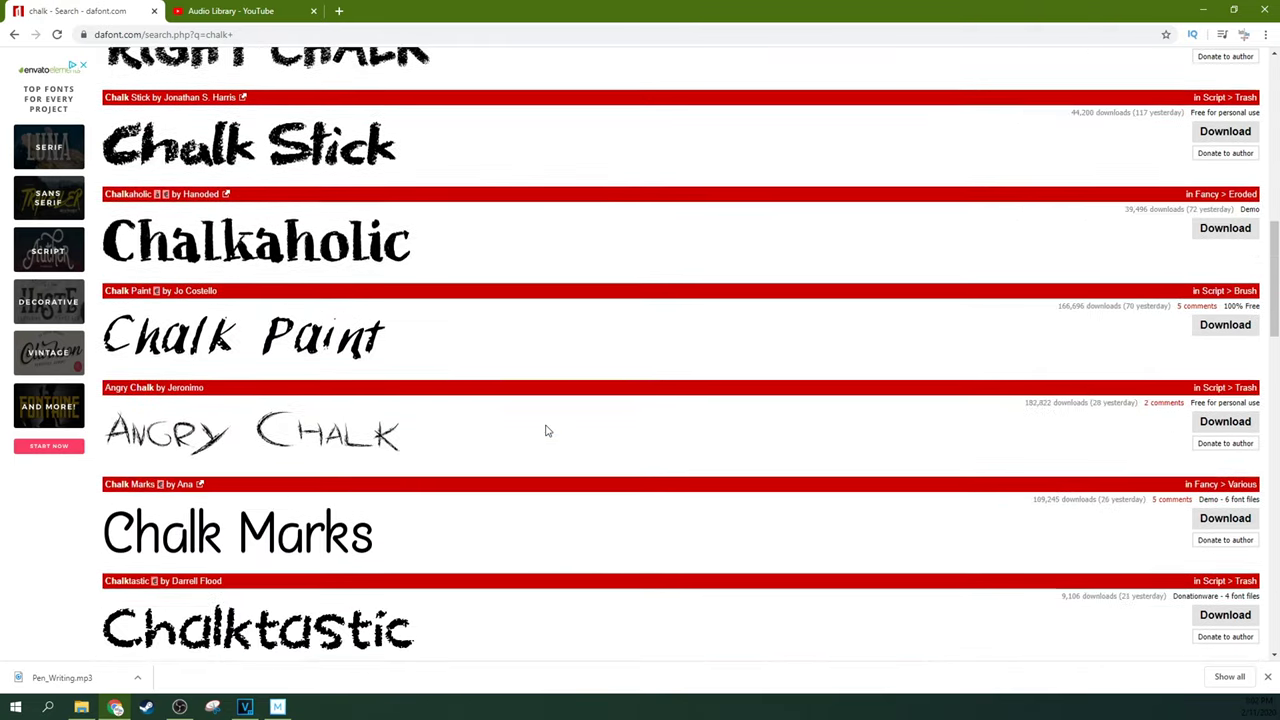
pyautogui.scroll(5, 546, 430)
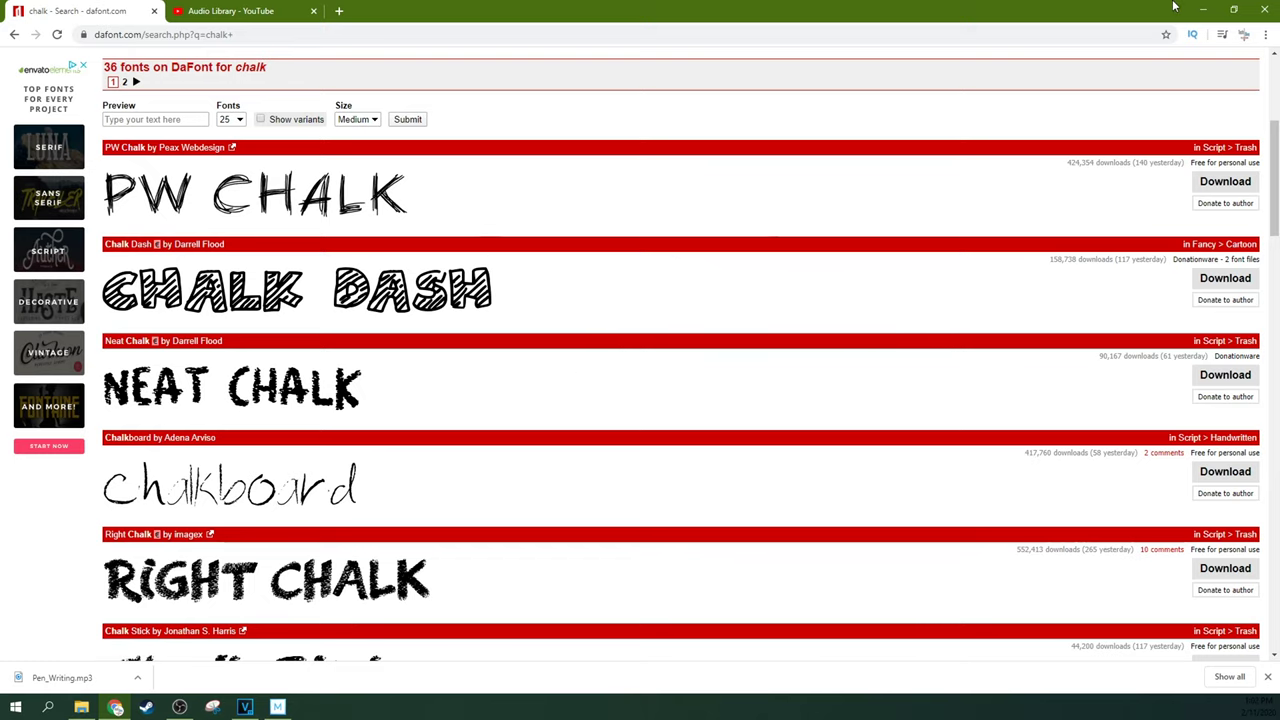
pyautogui.click(1202, 9)
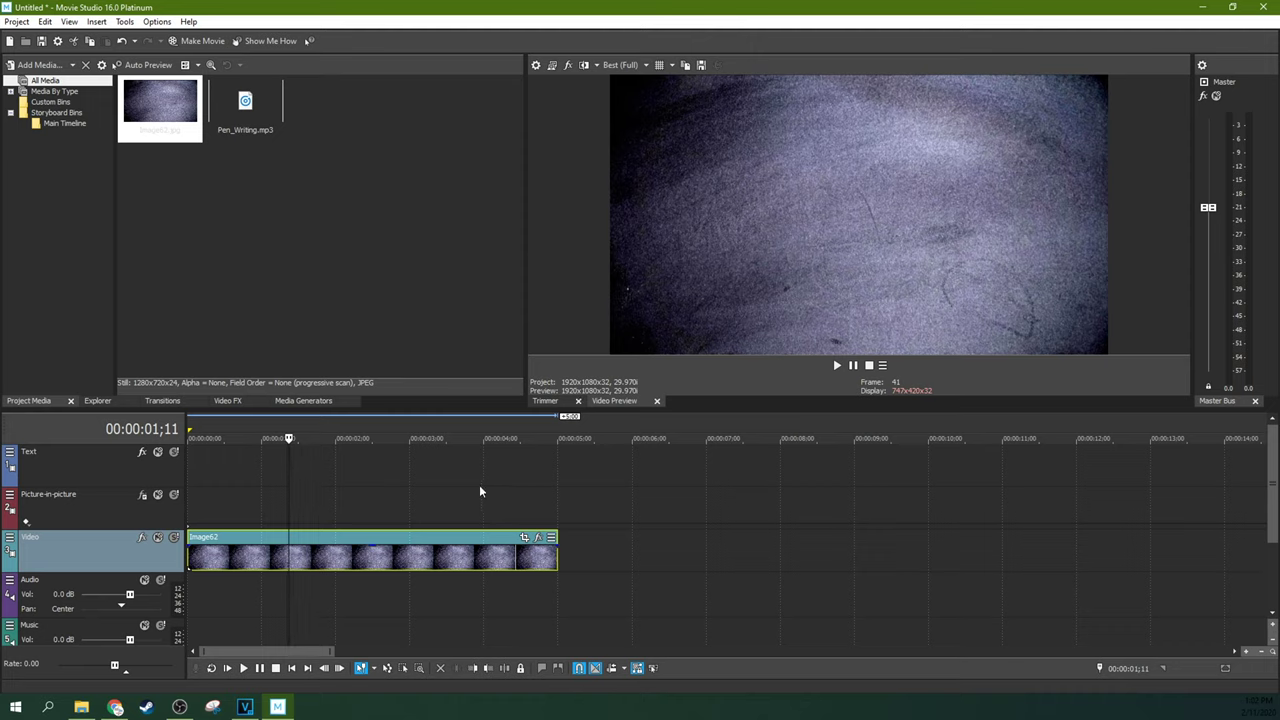
# - Delete the Picture-in-picture track, leaving an empty video track above Text
pyautogui.click(346, 495)
pyautogui.doubleClick(308, 503)
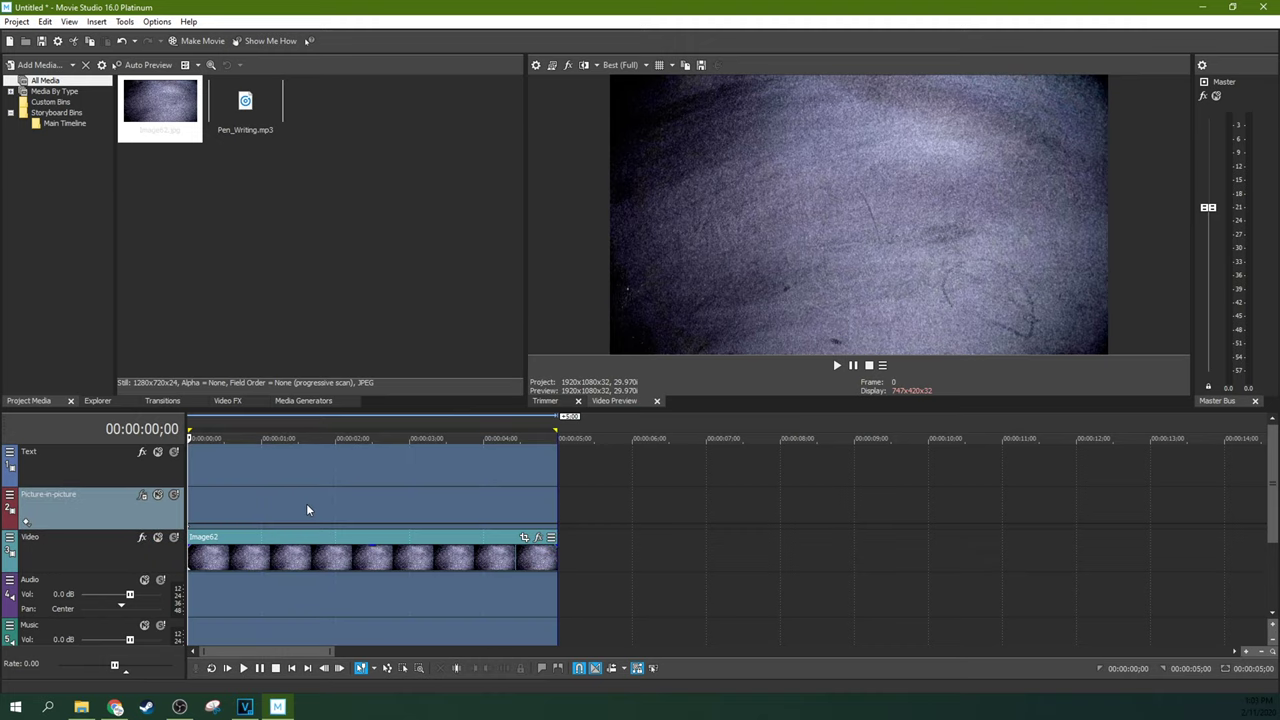
pyautogui.click(303, 504)
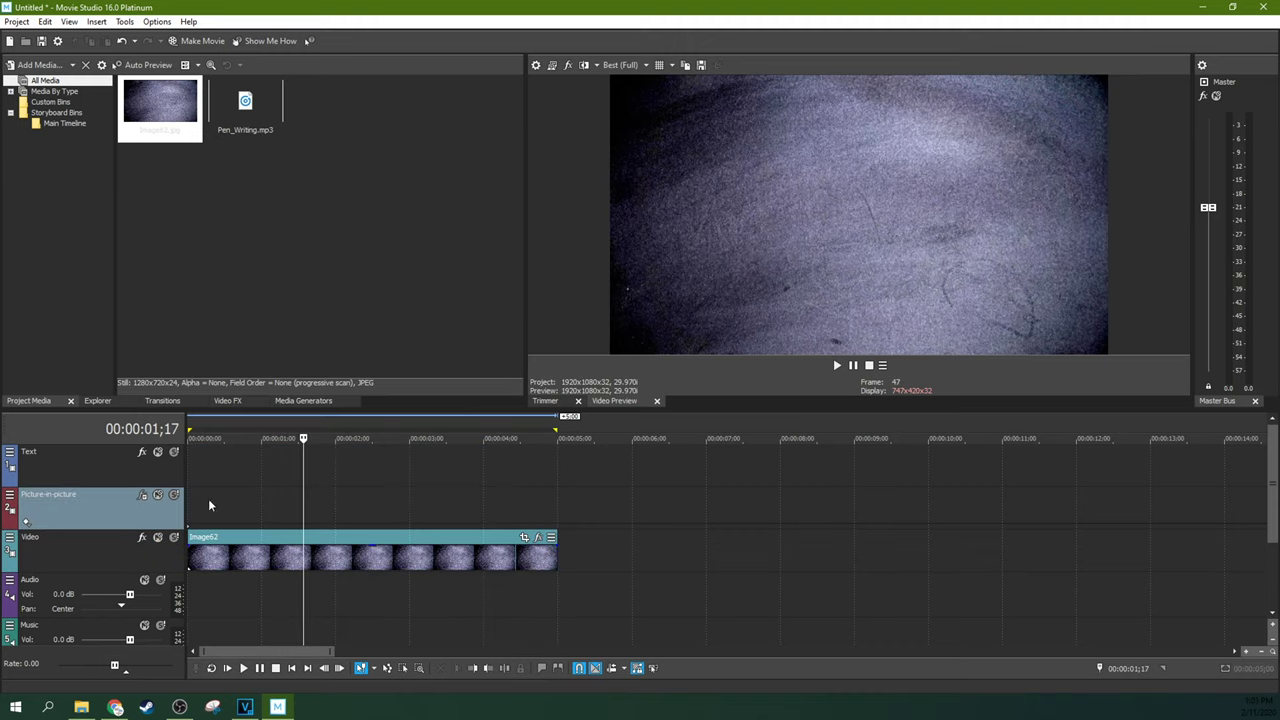
pyautogui.rightClick(106, 510)
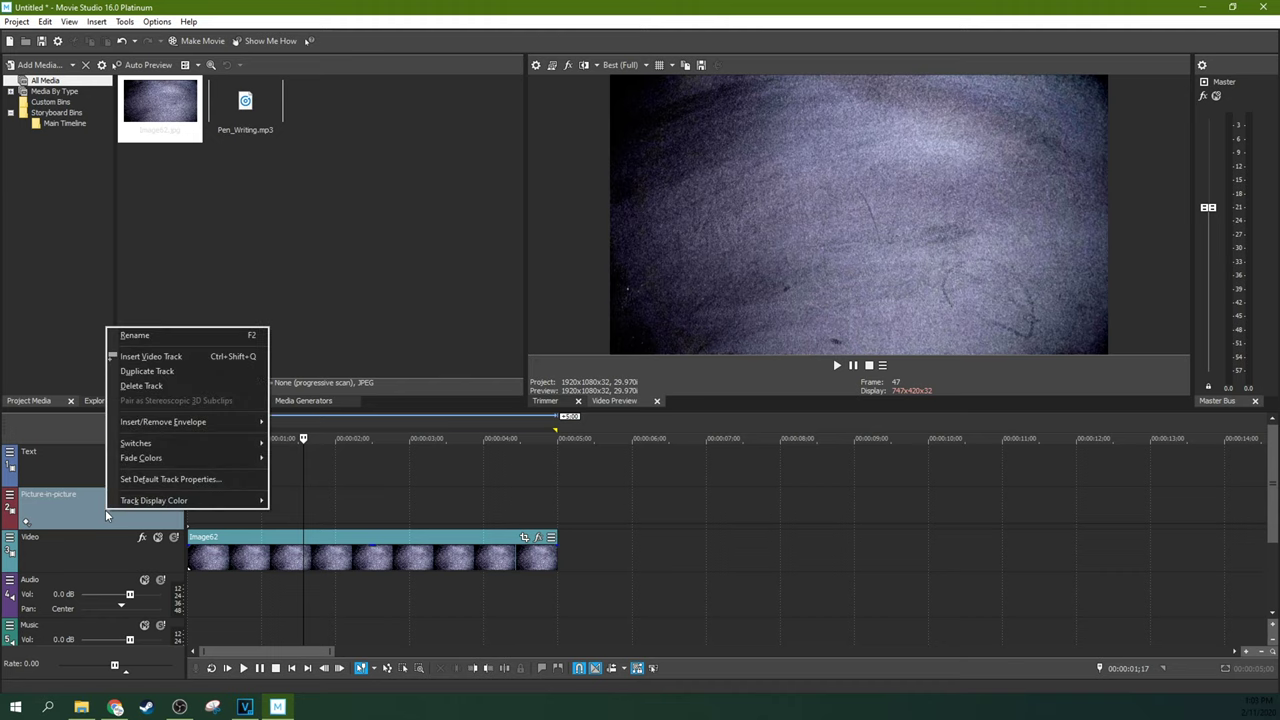
pyautogui.click(137, 387)
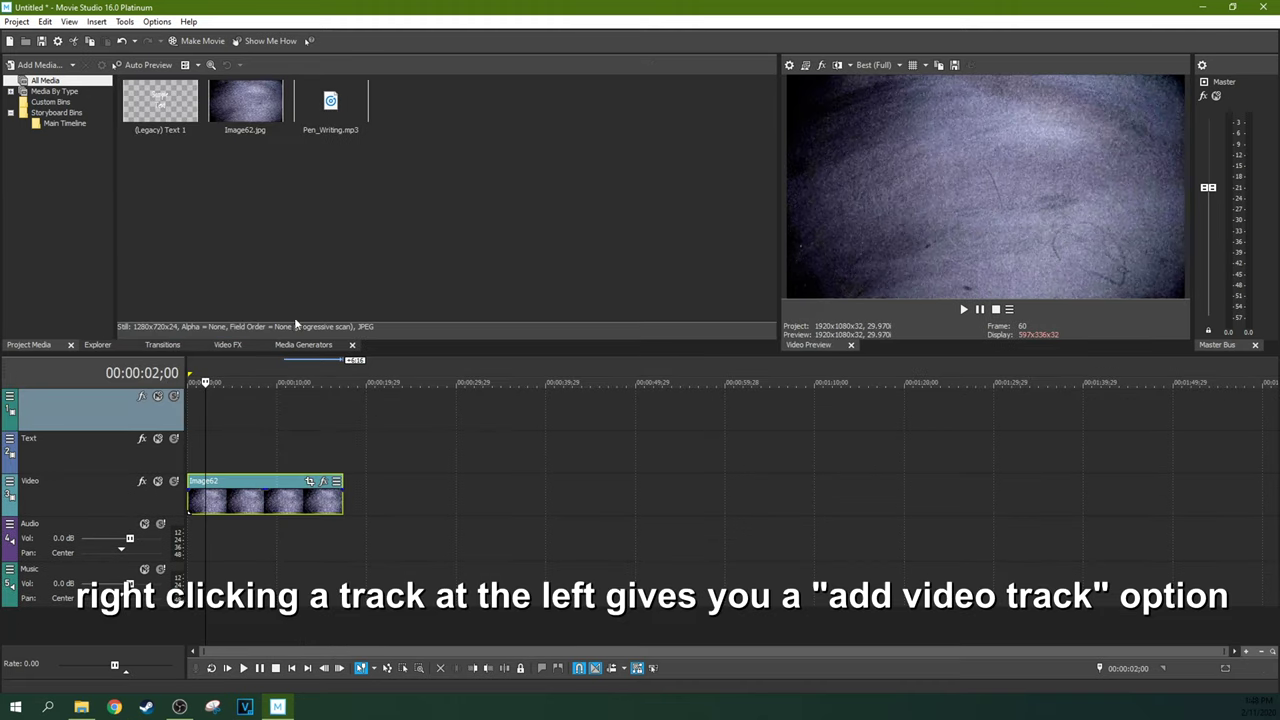
pyautogui.click(300, 345)
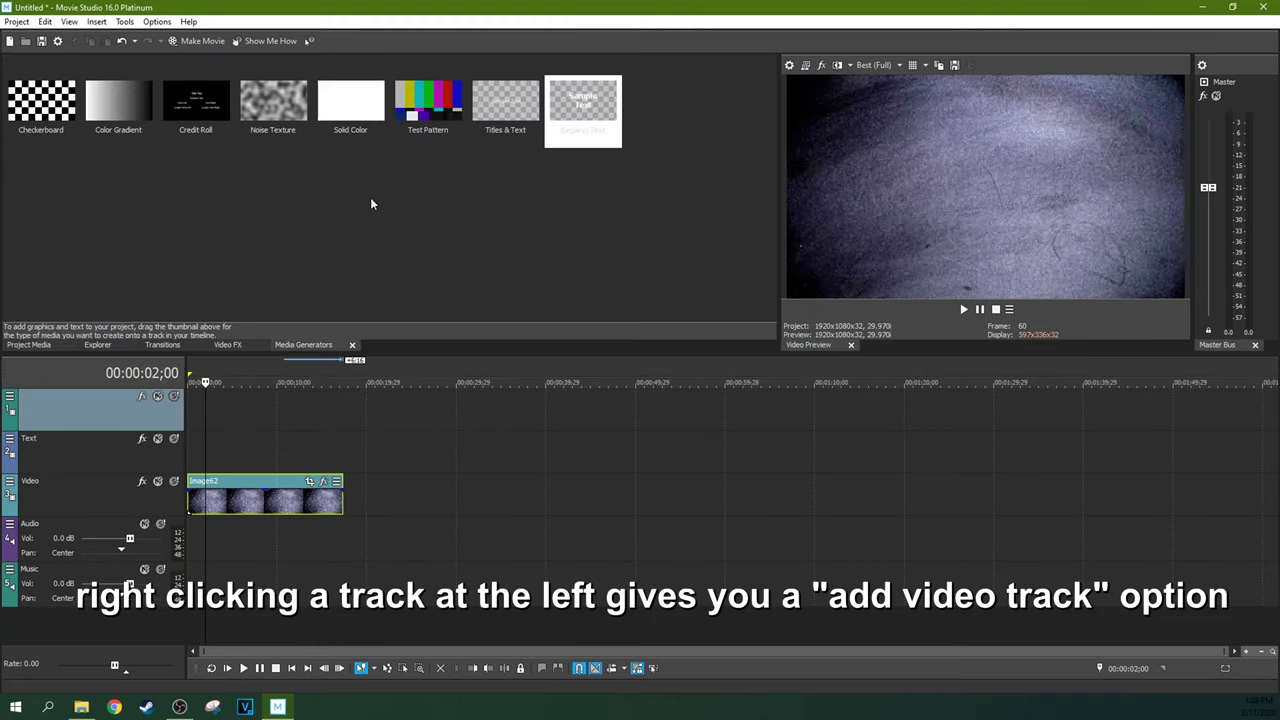
# - Drag the (Legacy) Text generator onto the Text track as a new text event
pyautogui.click(506, 112)
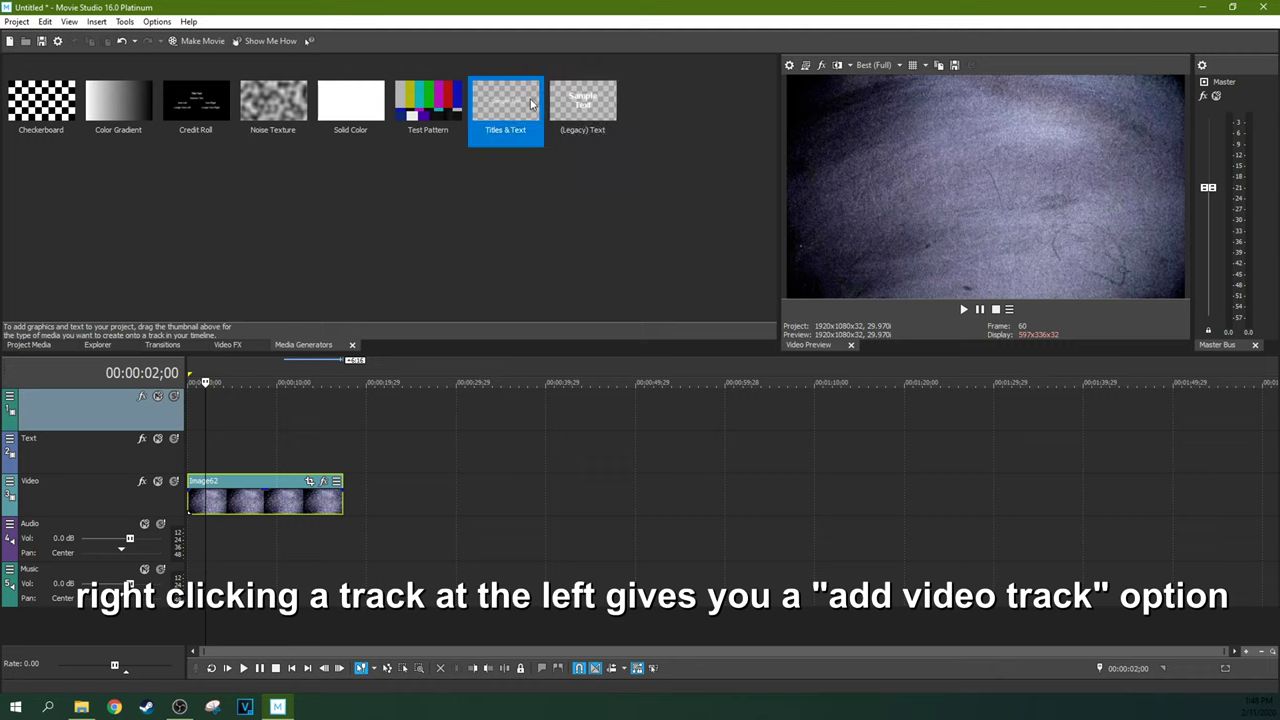
pyautogui.click(596, 112)
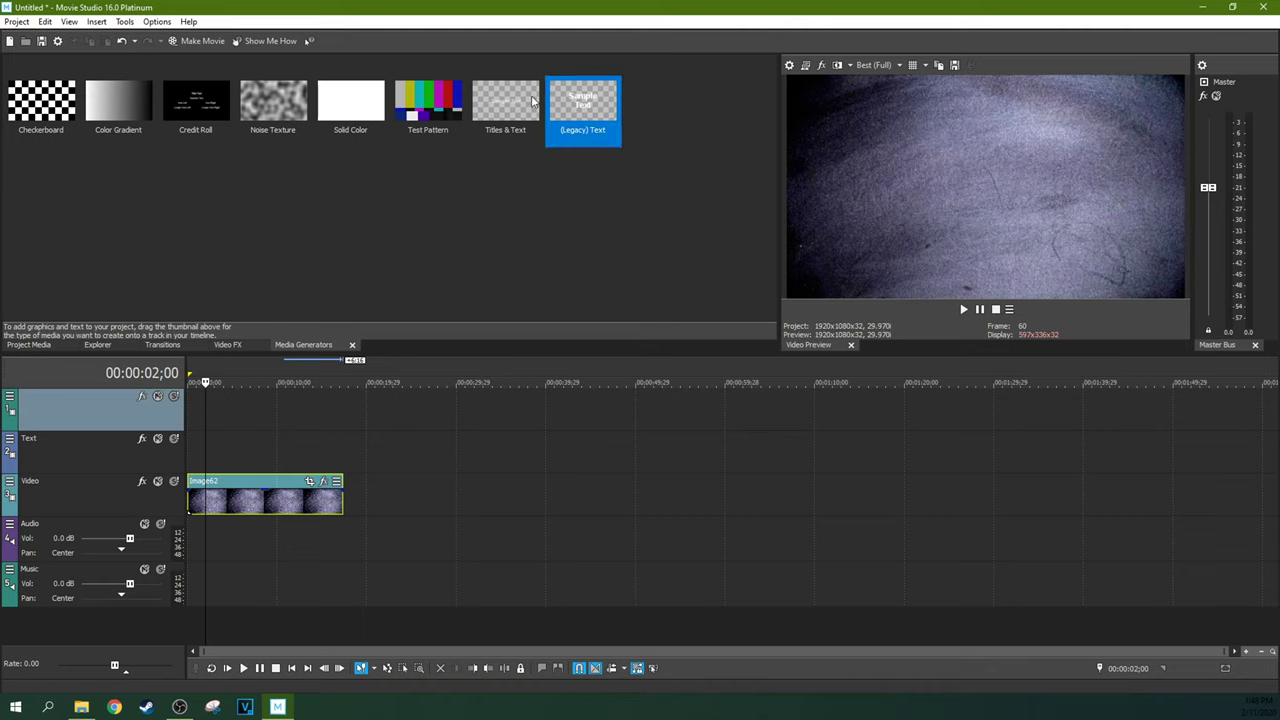
pyautogui.click(533, 120)
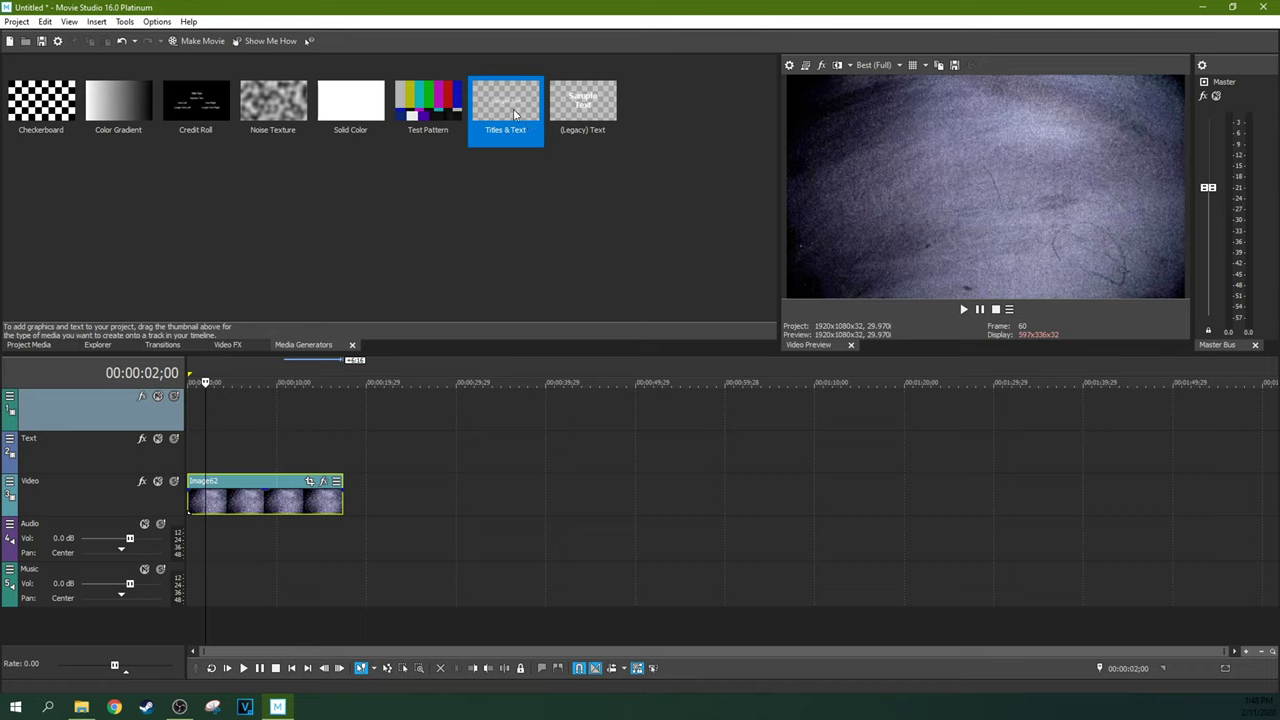
pyautogui.click(588, 124)
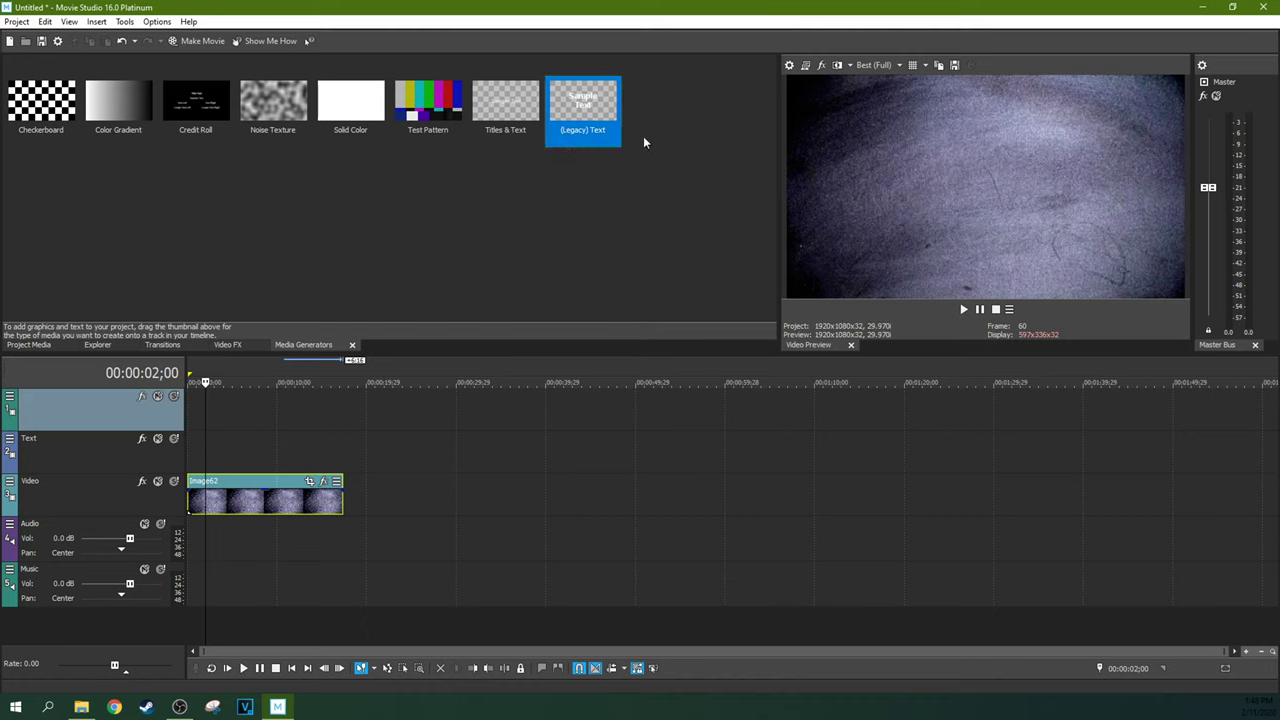
pyautogui.moveTo(583, 105); pyautogui.dragTo(229, 460)
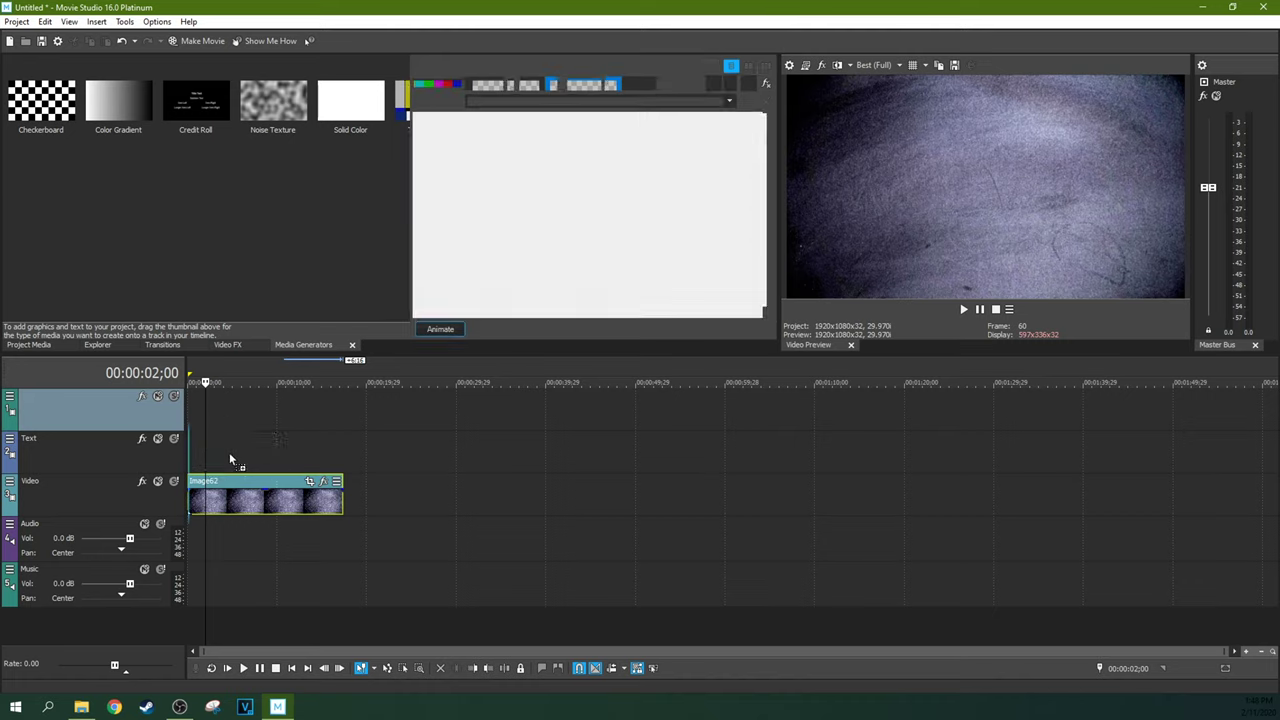
# - Add a second legacy text event on the top track and stretch both to the picture's length
pyautogui.moveTo(197, 185); pyautogui.dragTo(231, 416)
pyautogui.moveTo(276, 455); pyautogui.dragTo(342, 455)
pyautogui.moveTo(278, 413); pyautogui.dragTo(342, 413)
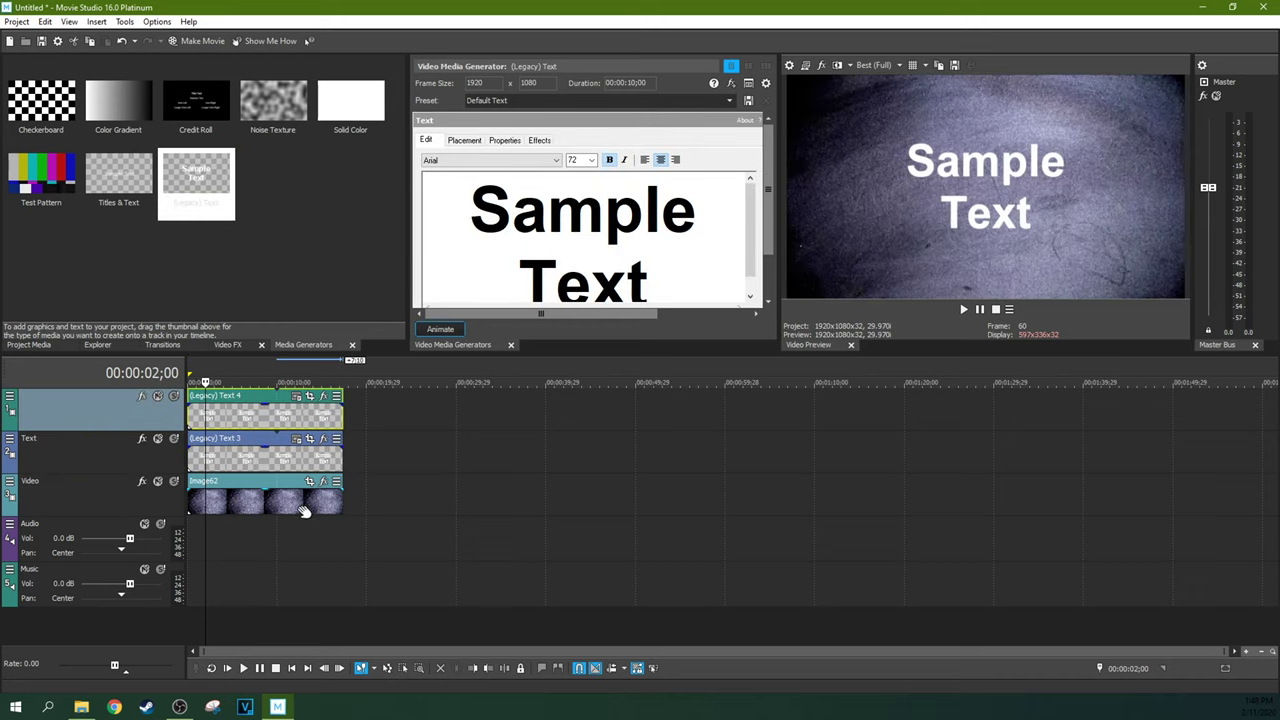
# - Replace the Sample Text with 'i'm writing' in one event and 'on a chalk board' in the other
pyautogui.click(290, 505)
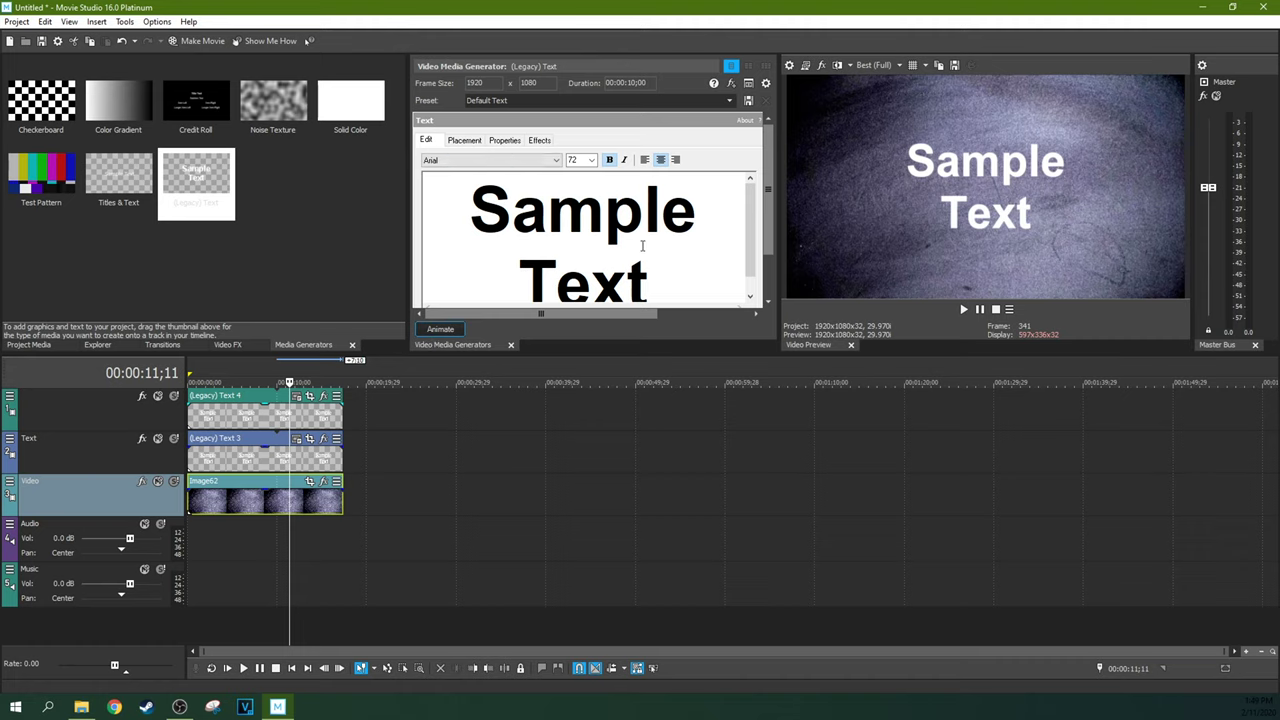
pyautogui.scroll(-2, 645, 256)
pyautogui.moveTo(645, 256); pyautogui.dragTo(447, 167)
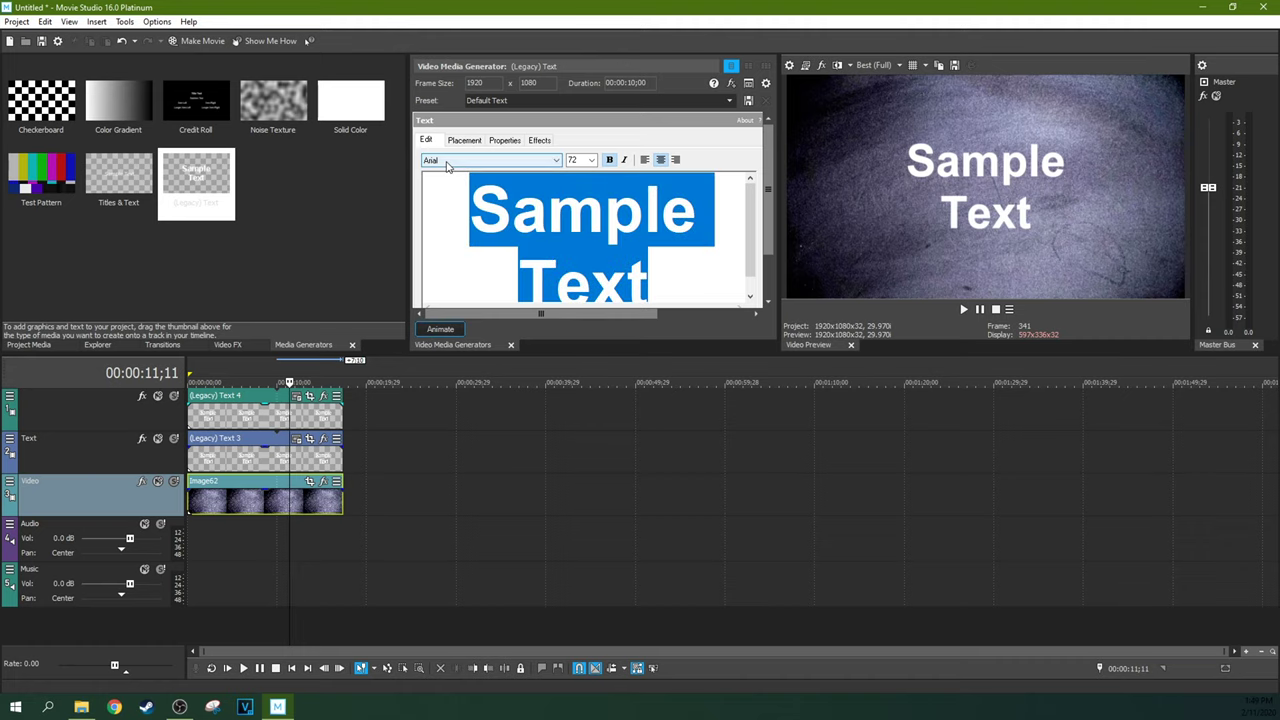
pyautogui.write("i'm writing")
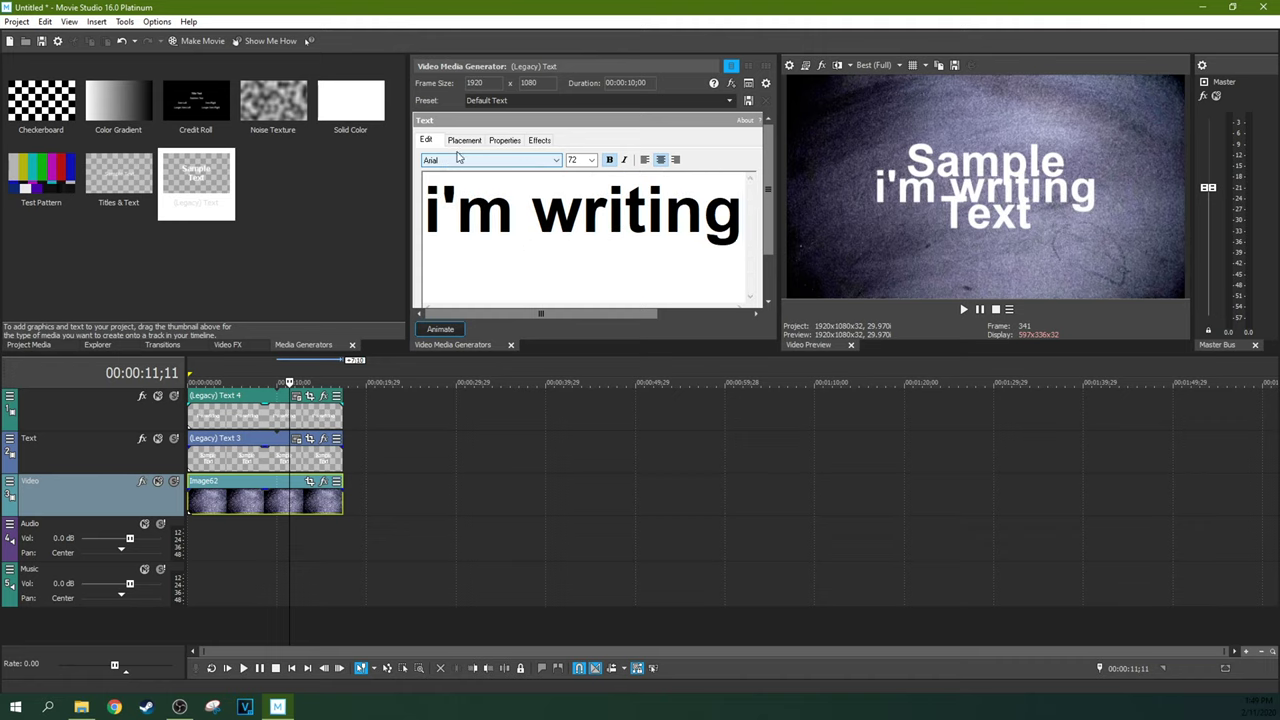
pyautogui.click(298, 442)
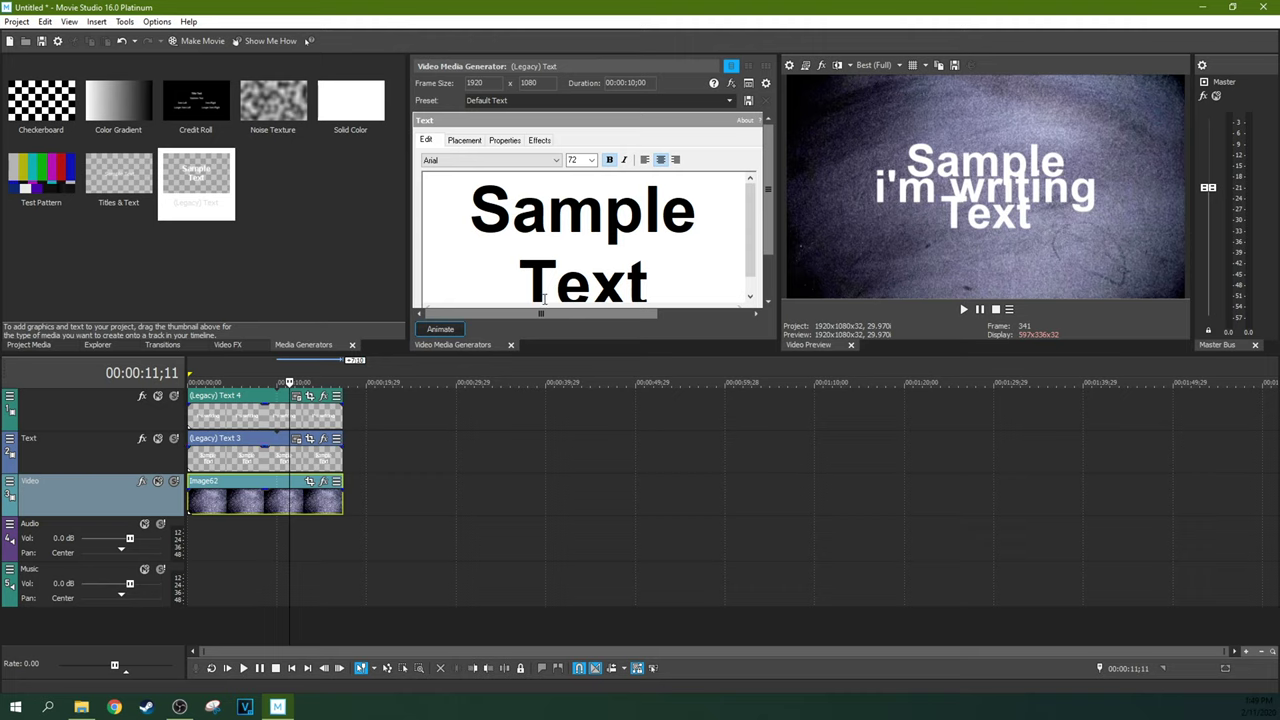
pyautogui.moveTo(652, 288); pyautogui.dragTo(468, 185)
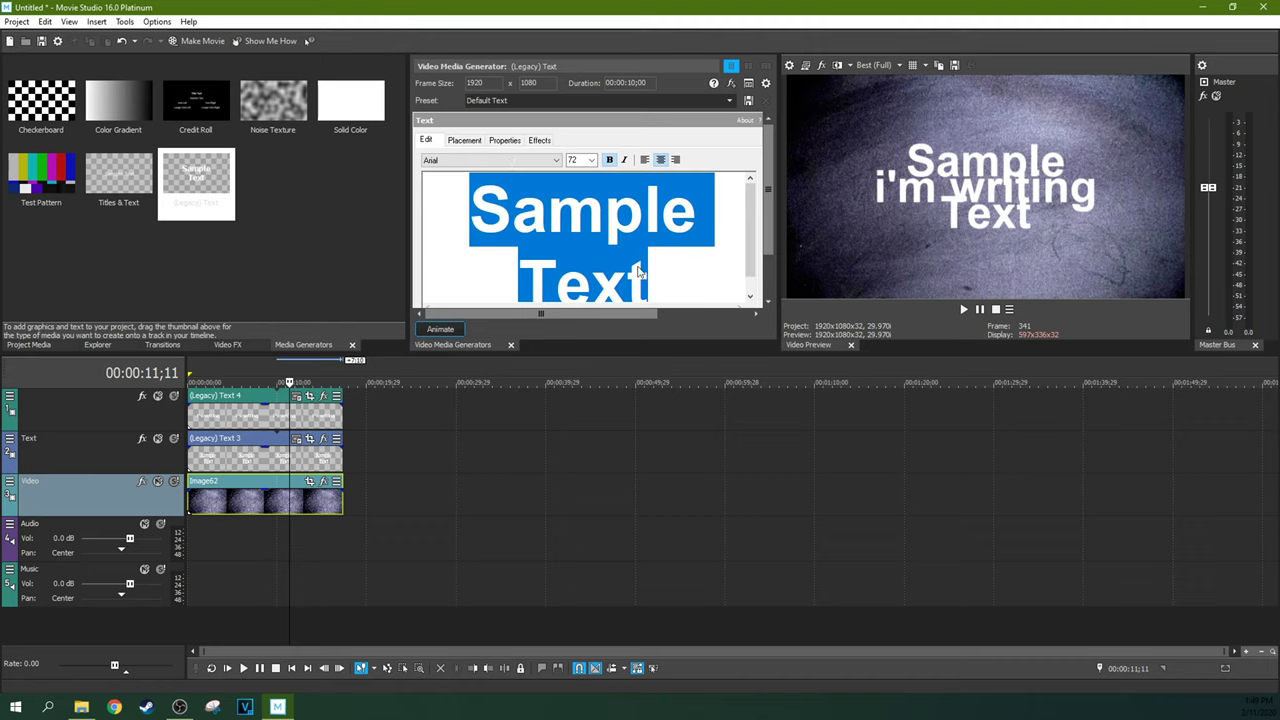
pyautogui.write('on a ')
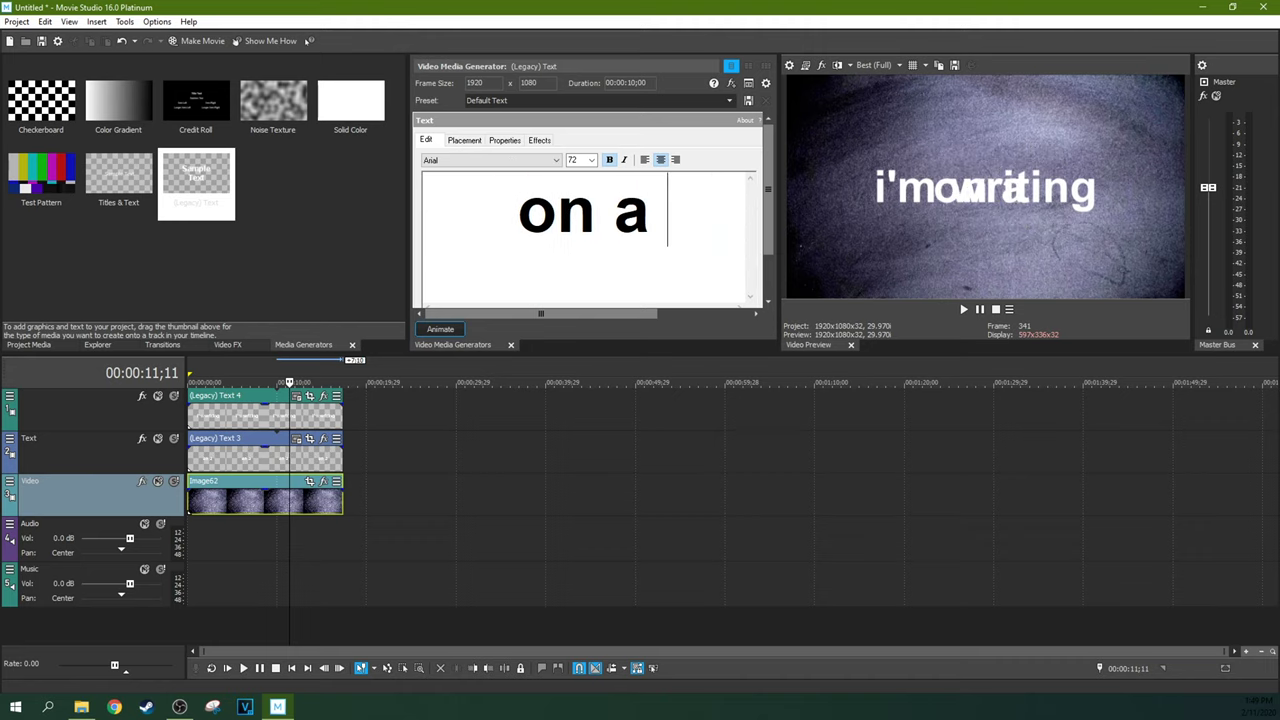
pyautogui.write('chalk board')
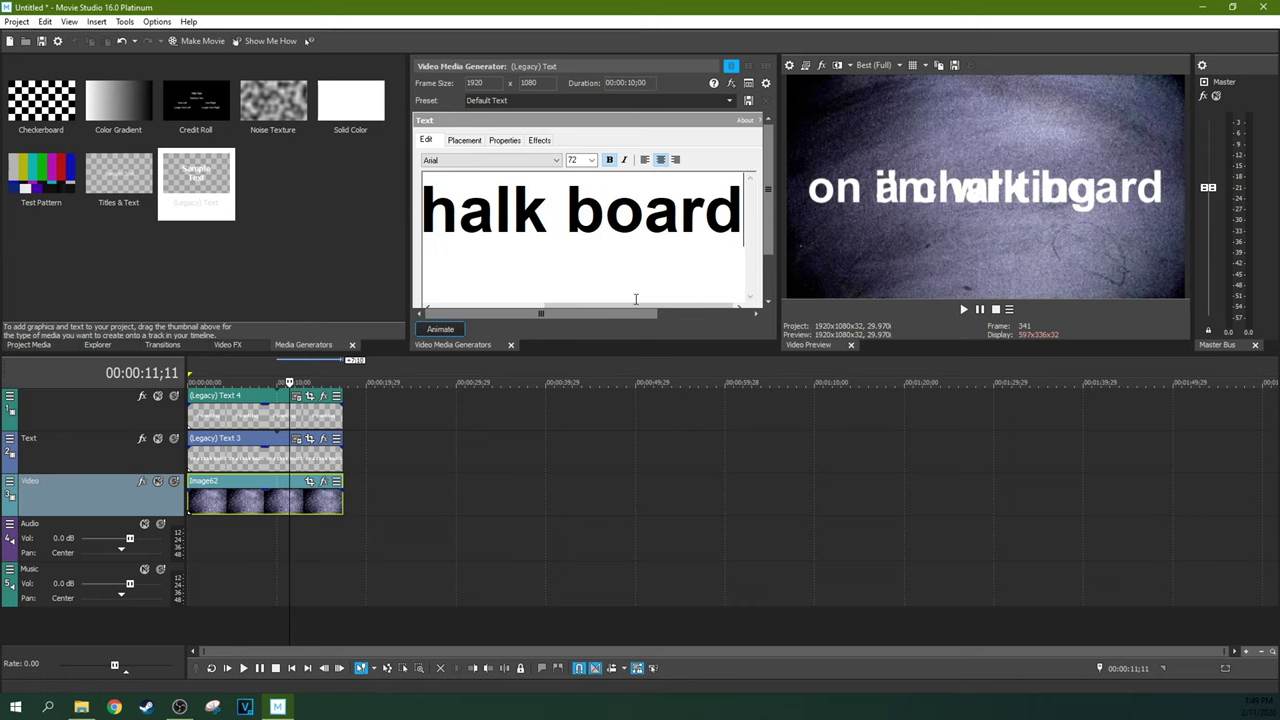
pyautogui.click(300, 428)
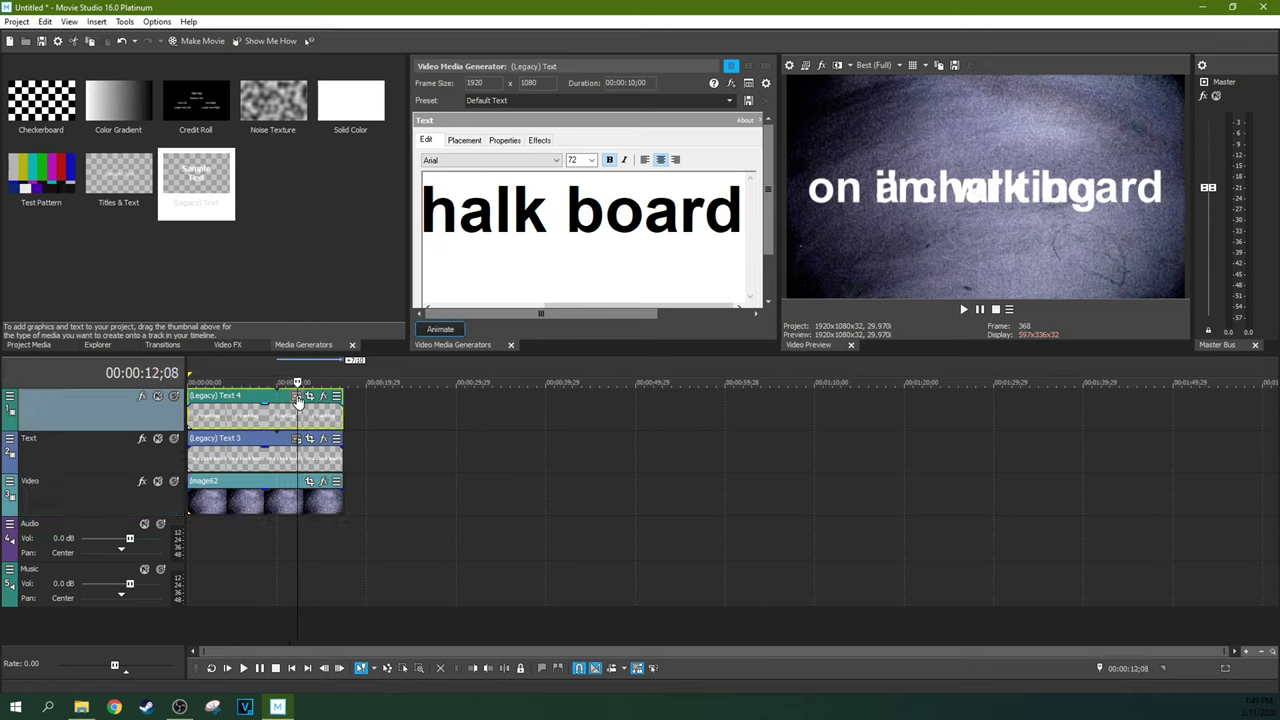
# - Move the 'i'm writing' line up to X 0.009, Y -0.339 in Placement
pyautogui.click(296, 396)
pyautogui.click(476, 143)
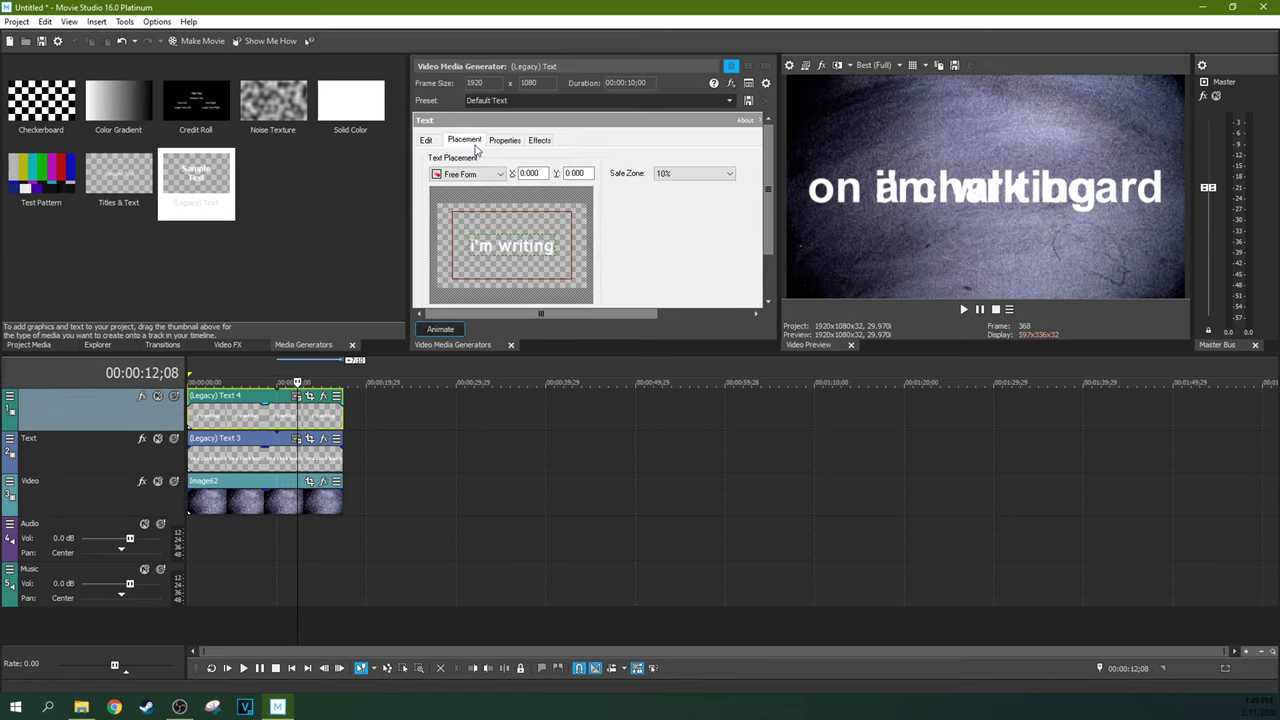
pyautogui.moveTo(477, 240); pyautogui.dragTo(488, 232)
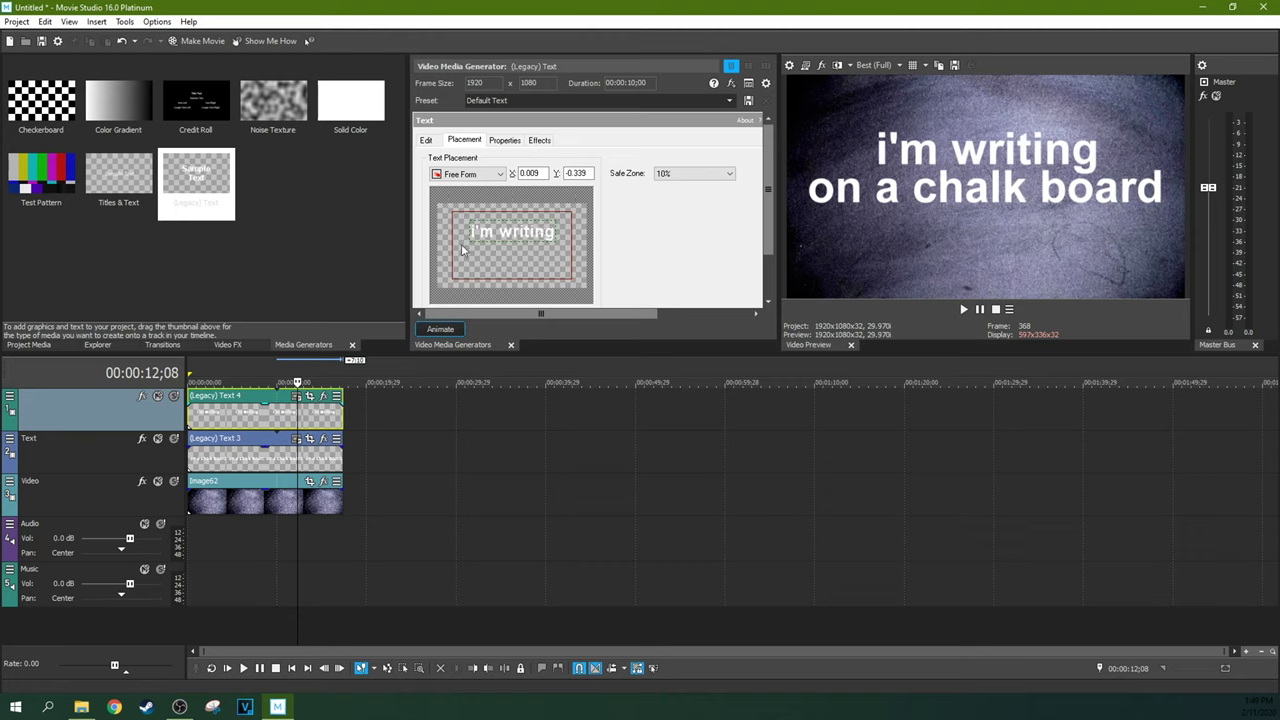
pyautogui.click(425, 141)
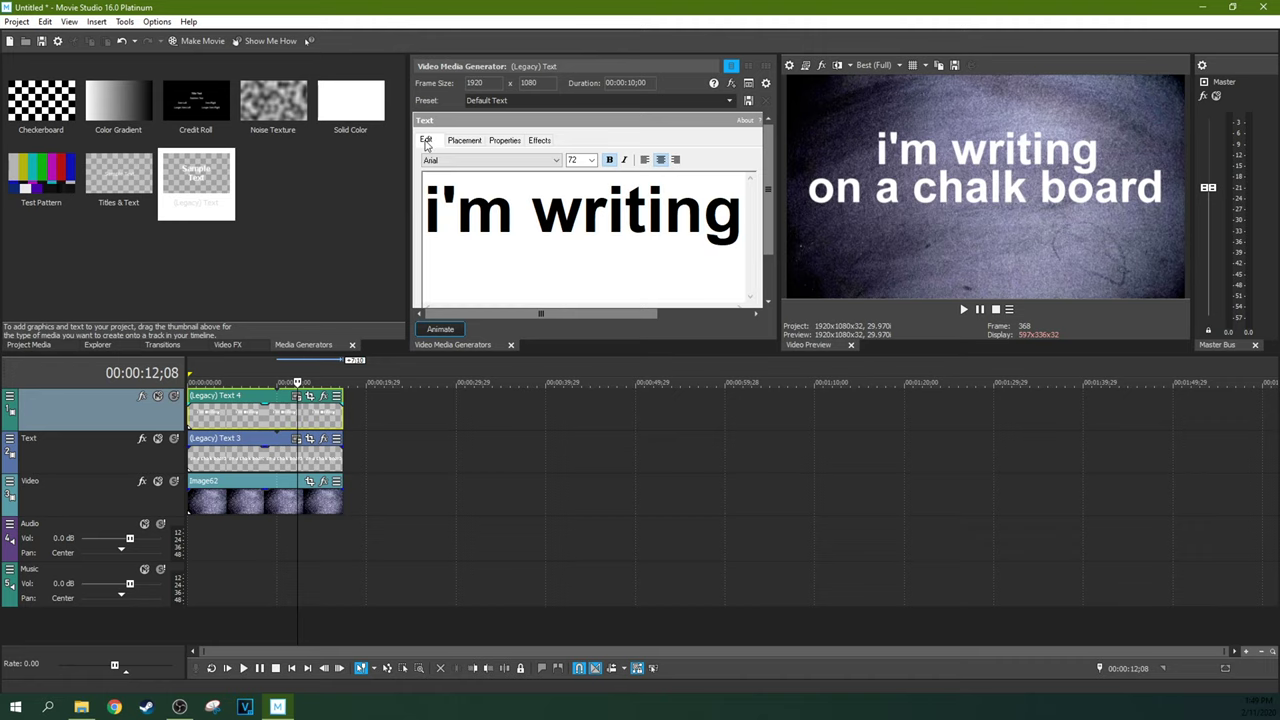
pyautogui.click(297, 439)
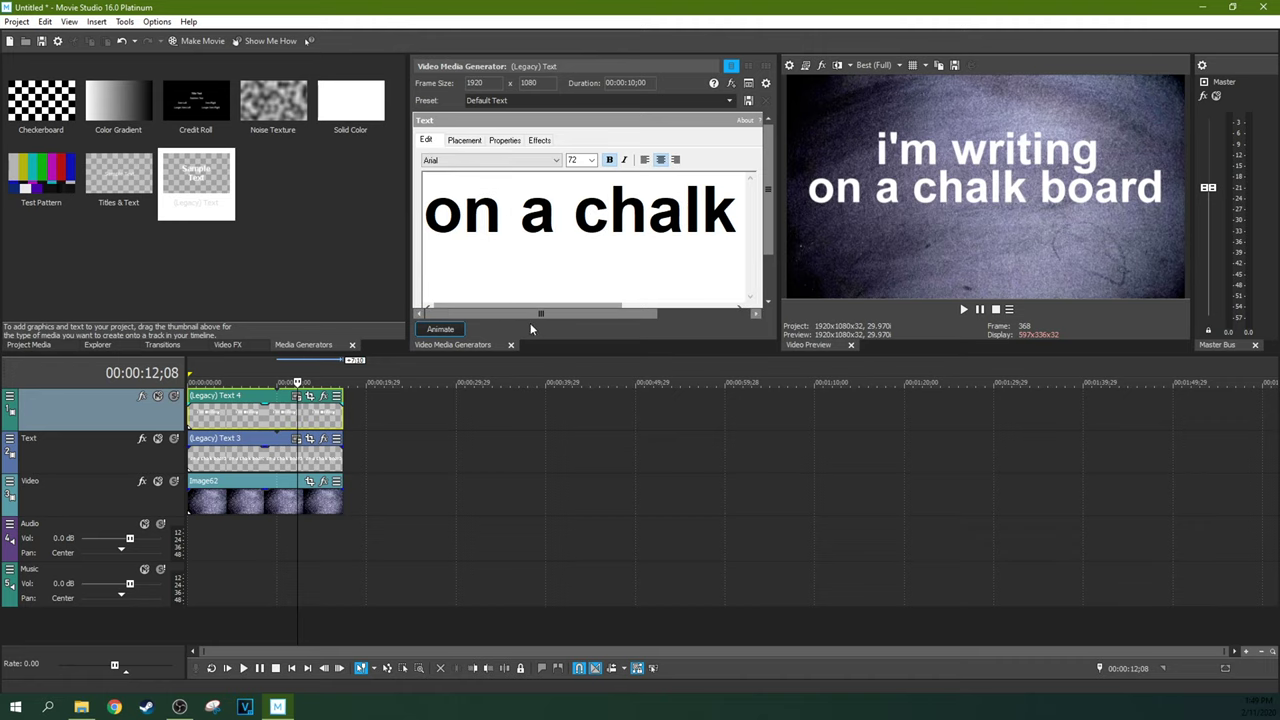
# - Lower 'on a chalk board' to X 0.018, Y 0.323 and put the playhead at 04;25
pyautogui.click(458, 140)
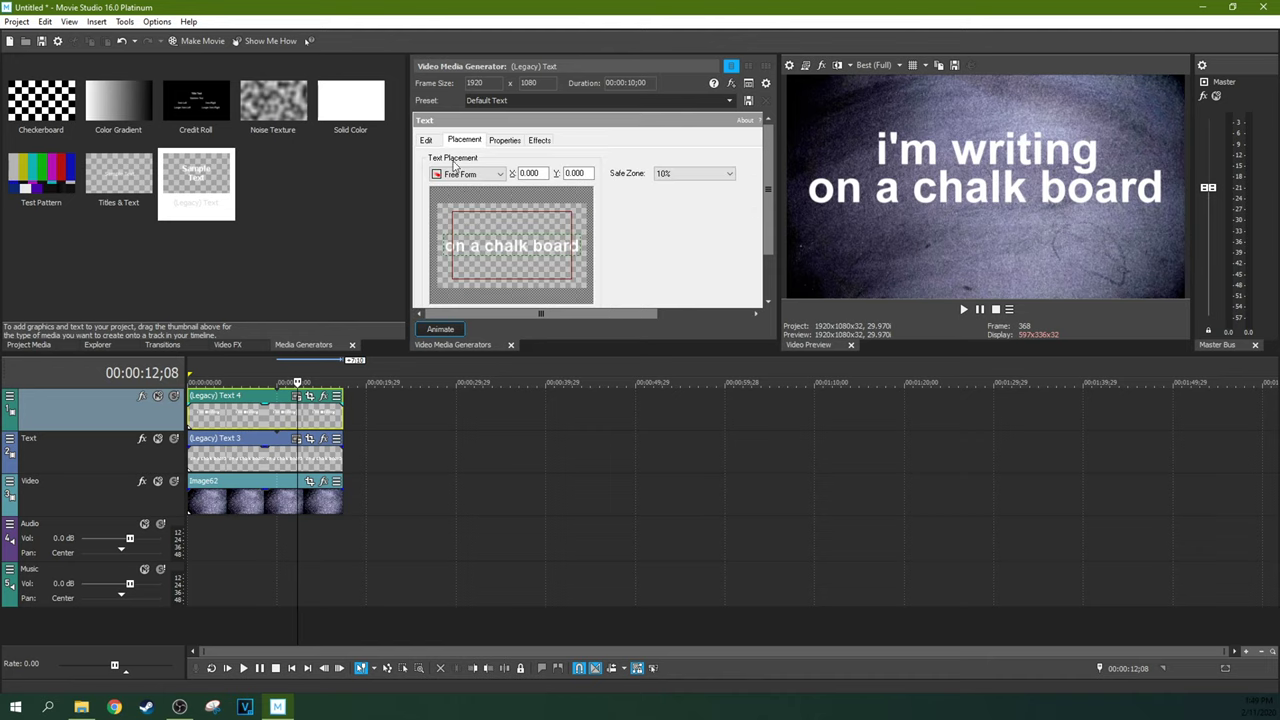
pyautogui.moveTo(481, 248); pyautogui.dragTo(481, 260)
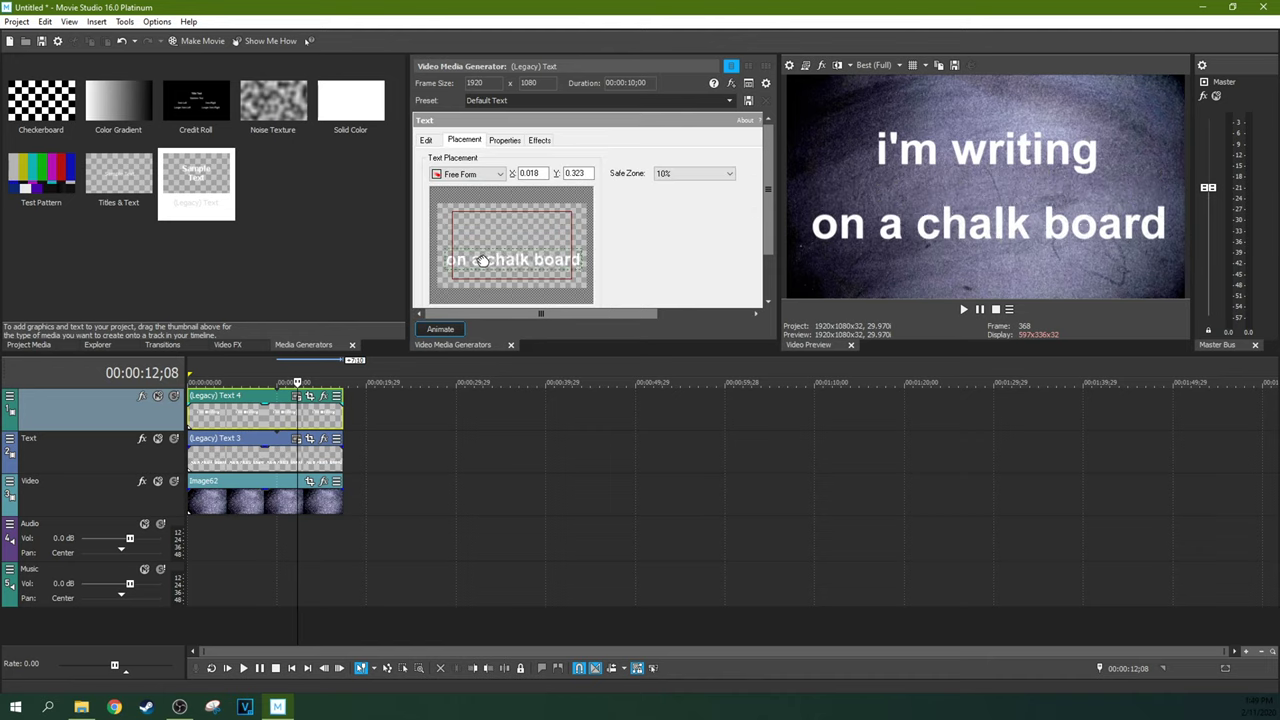
pyautogui.click(231, 433)
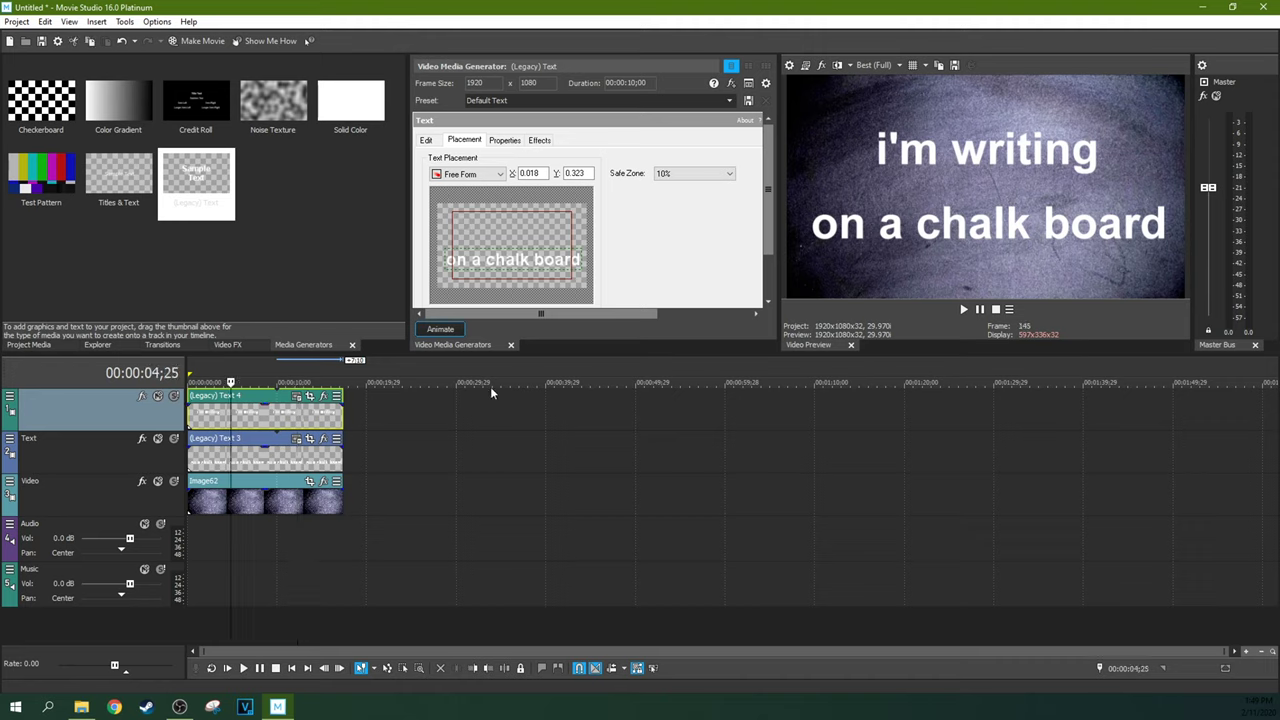
# - Look through the Edit, Properties and Effects settings, ending back on the text editor
pyautogui.click(428, 141)
pyautogui.click(502, 141)
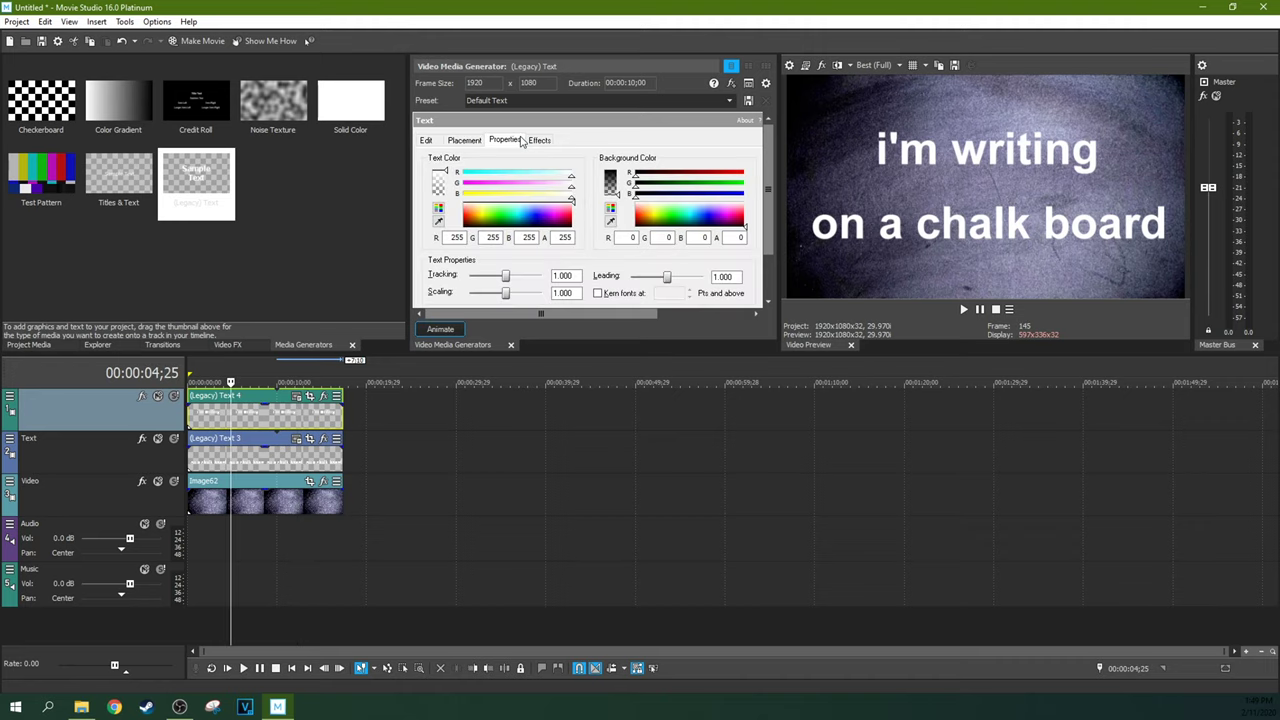
pyautogui.click(550, 141)
pyautogui.click(428, 141)
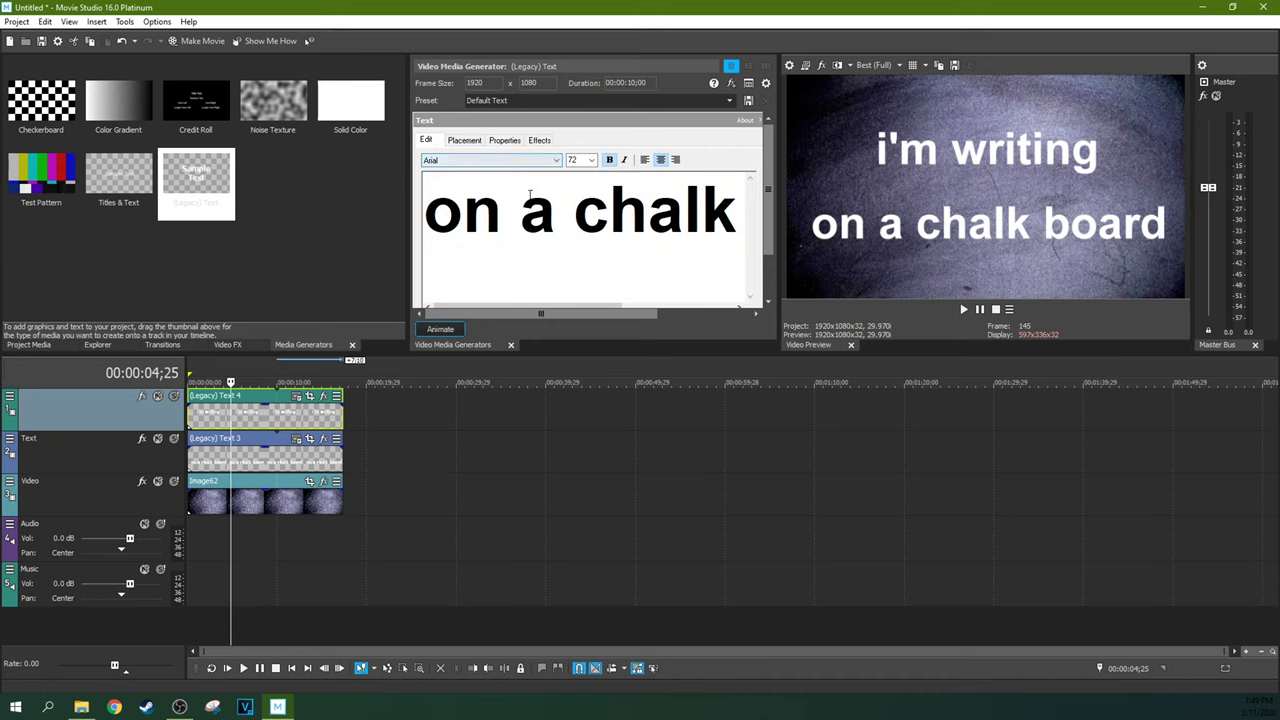
pyautogui.moveTo(774, 177)
pyautogui.mouseDown()
pyautogui.moveTo(774, 189)
pyautogui.moveTo(770, 158)
pyautogui.mouseUp()
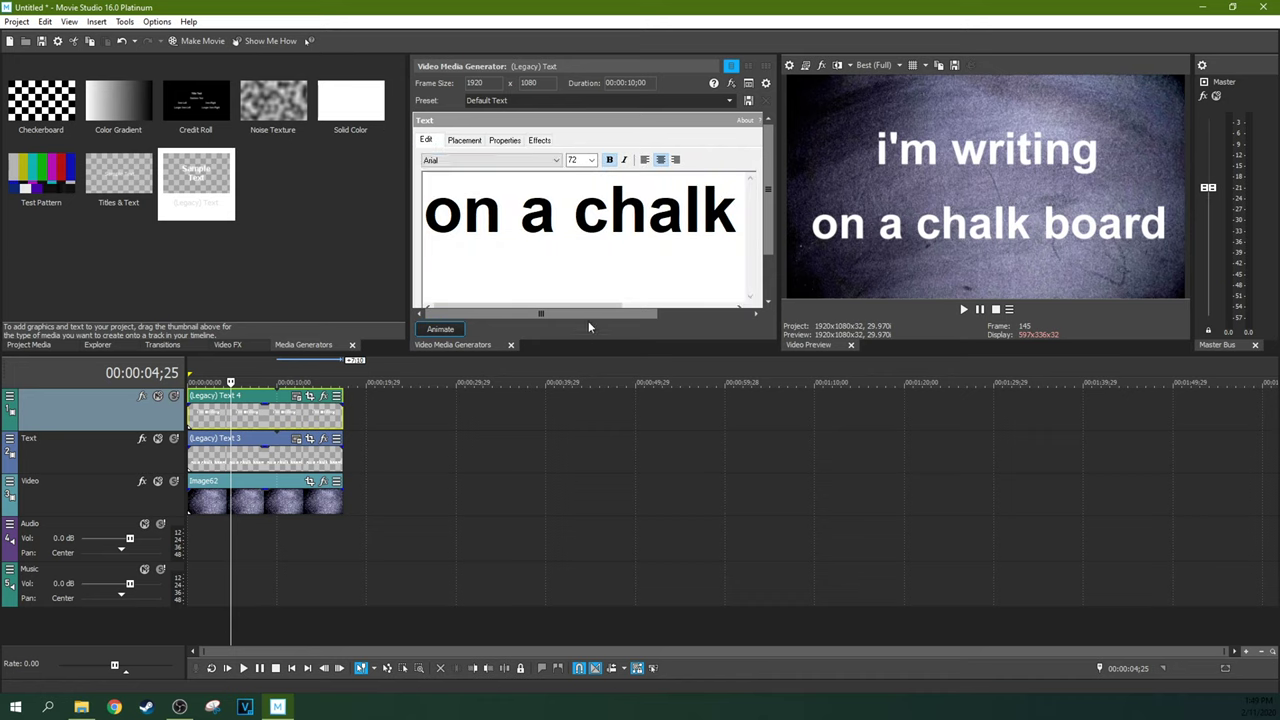
# - Apply the Simple Chalk font to the selected 'on a chalk' text
pyautogui.moveTo(739, 209); pyautogui.dragTo(433, 209)
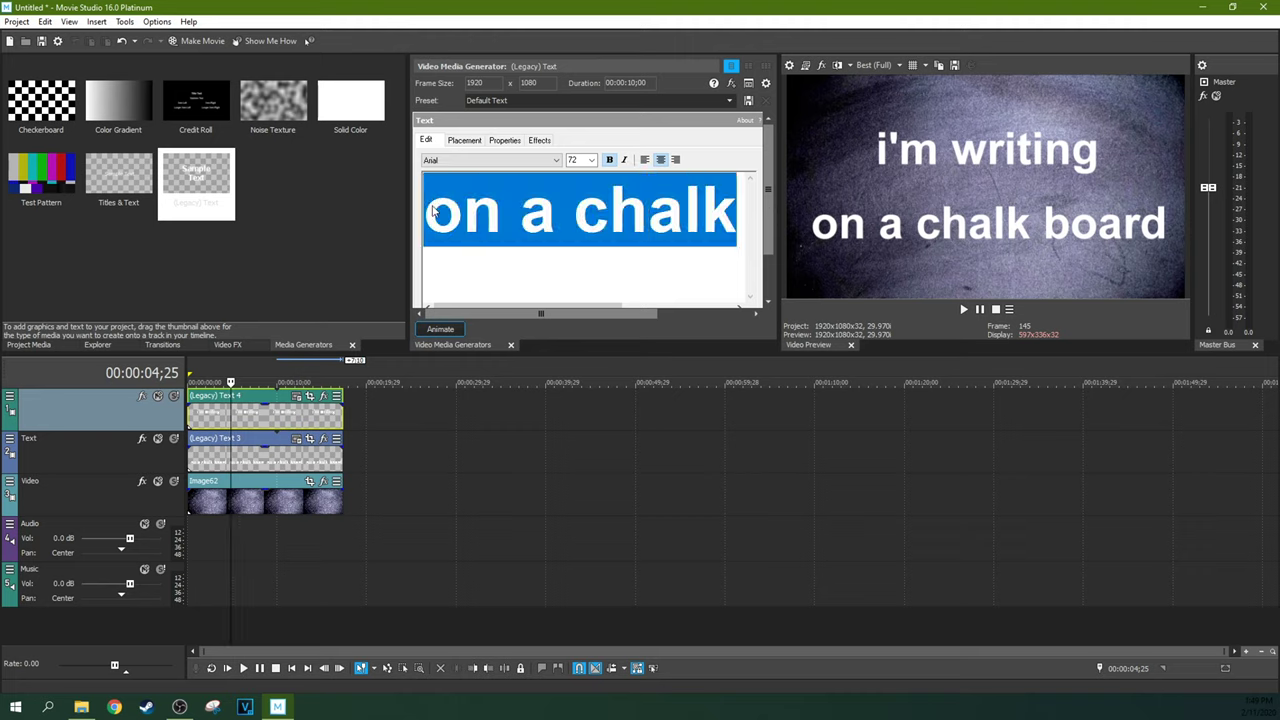
pyautogui.click(530, 160)
pyautogui.scroll(-3, 463, 357)
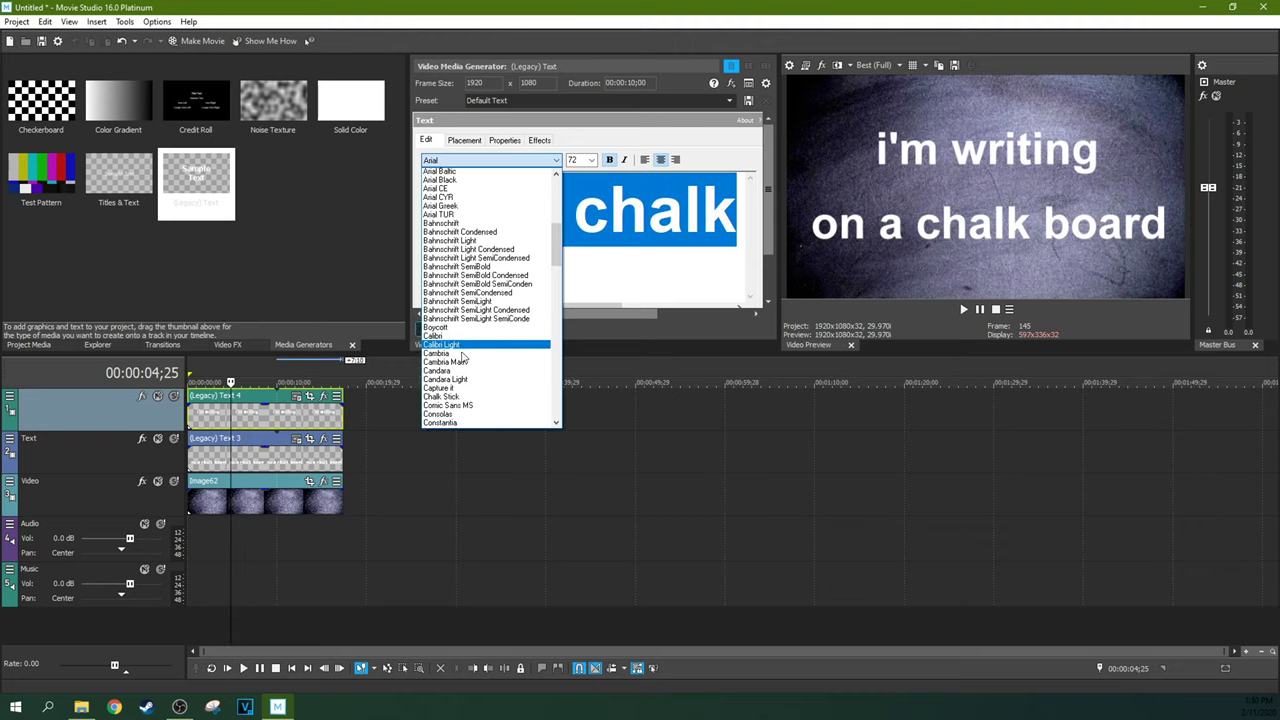
pyautogui.scroll(-15, 463, 357)
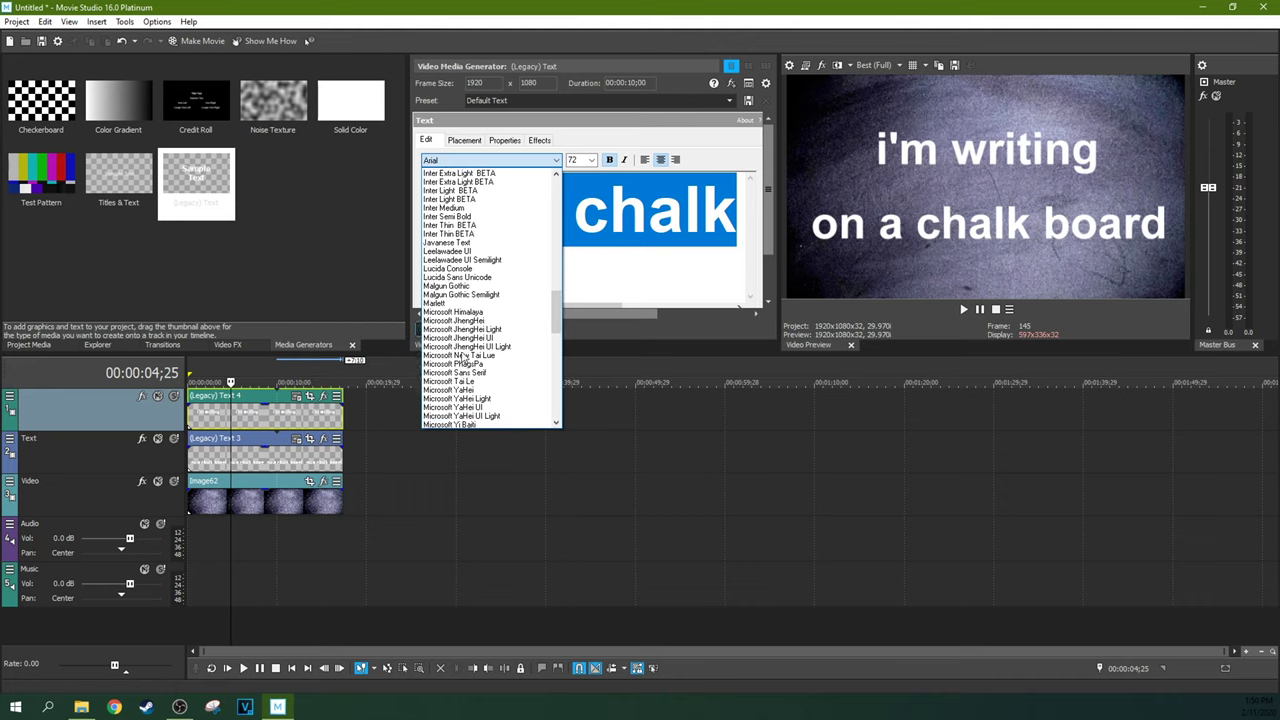
pyautogui.scroll(2, 463, 357)
pyautogui.scroll(-8, 463, 357)
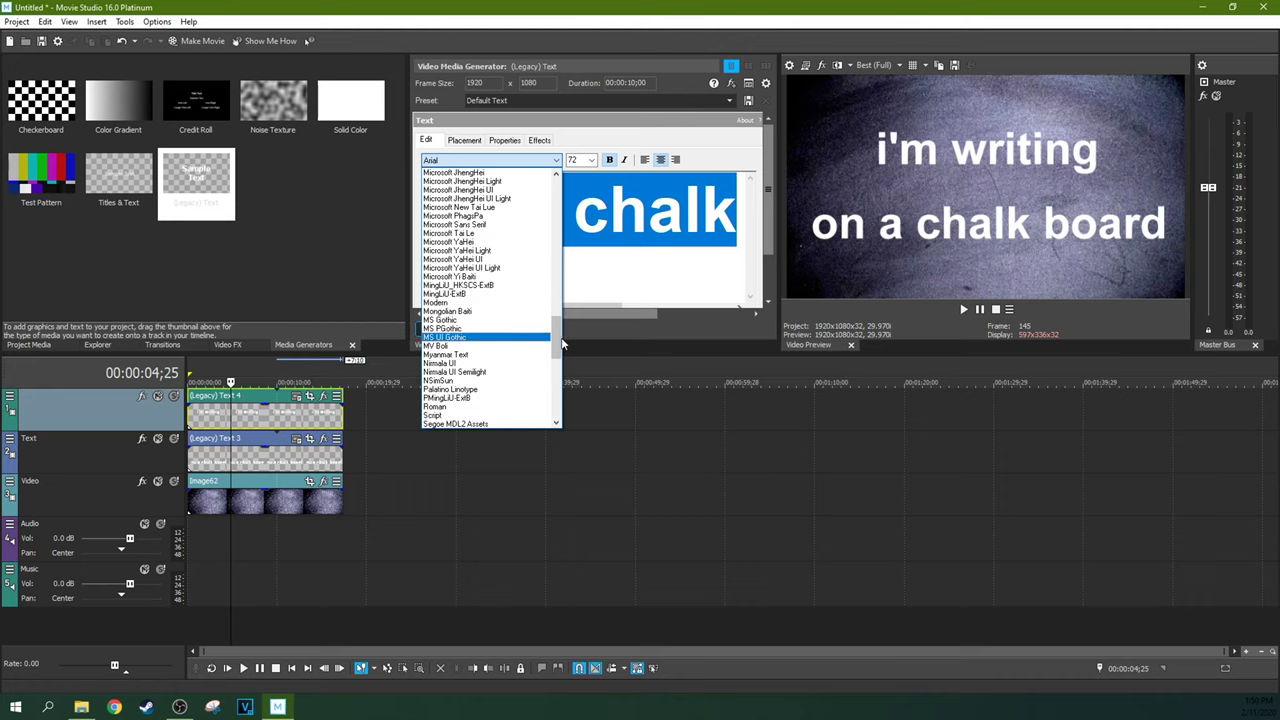
pyautogui.scroll(-4, 557, 345)
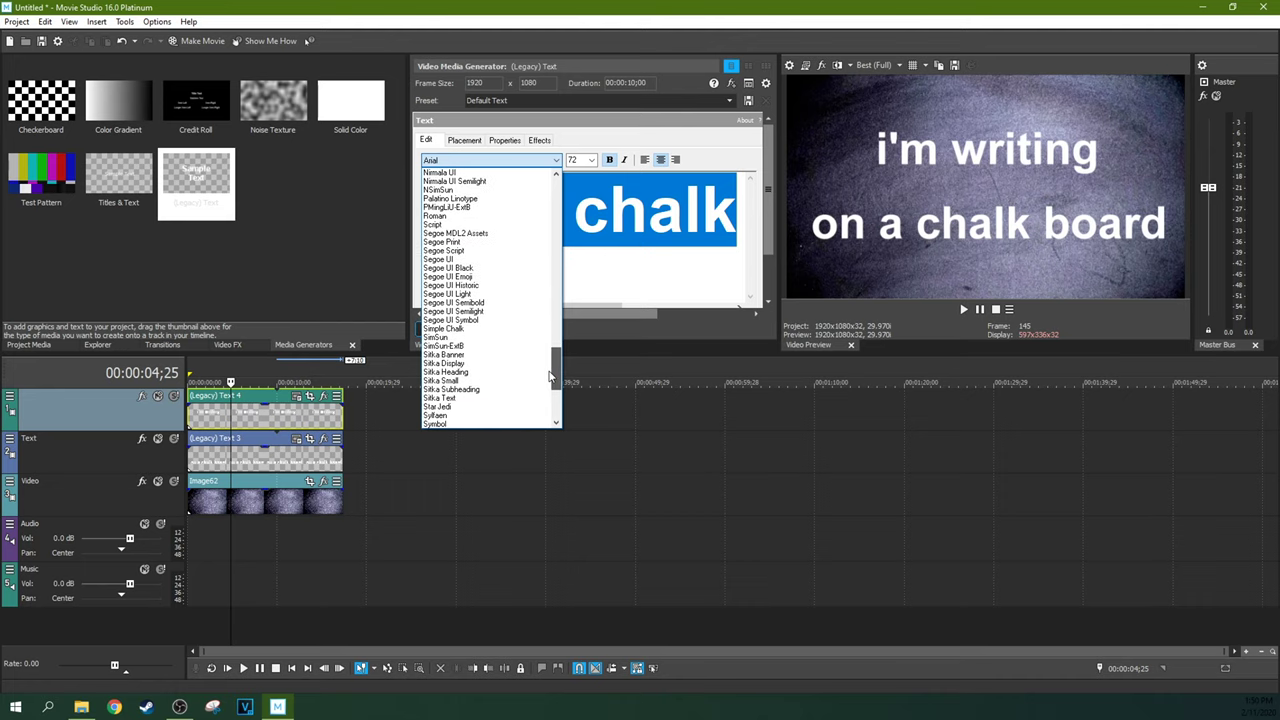
pyautogui.click(436, 330)
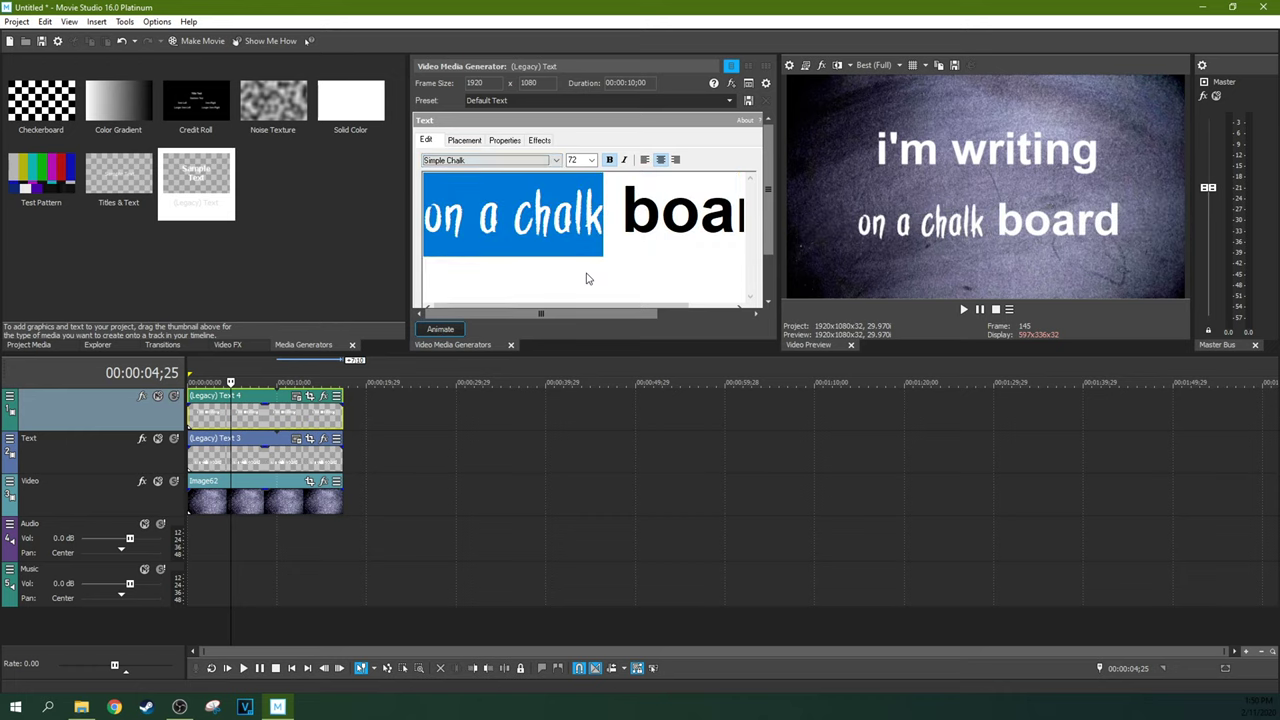
pyautogui.click(612, 250)
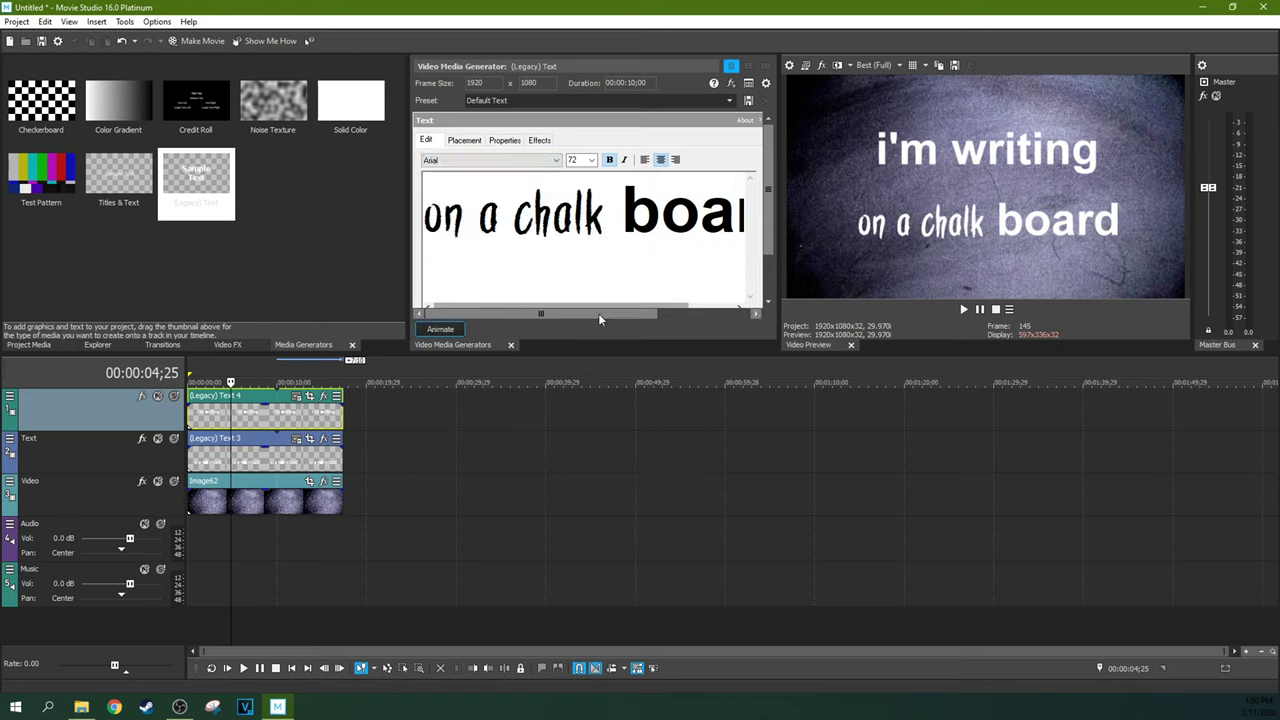
# - Reselect the whole 'on a chalk board' line and apply Simple Chalk at size 72
pyautogui.moveTo(598, 313); pyautogui.dragTo(612, 313)
pyautogui.moveTo(737, 225); pyautogui.dragTo(420, 283)
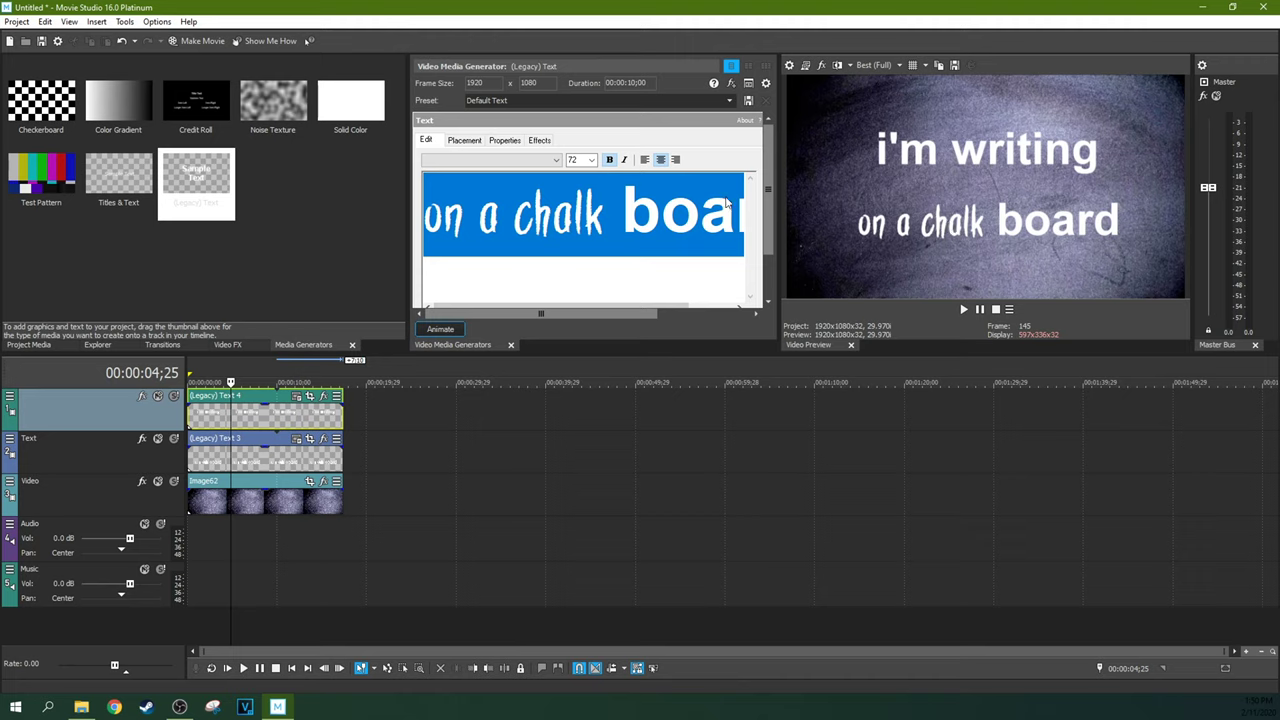
pyautogui.click(553, 160)
pyautogui.scroll(-3, 510, 300)
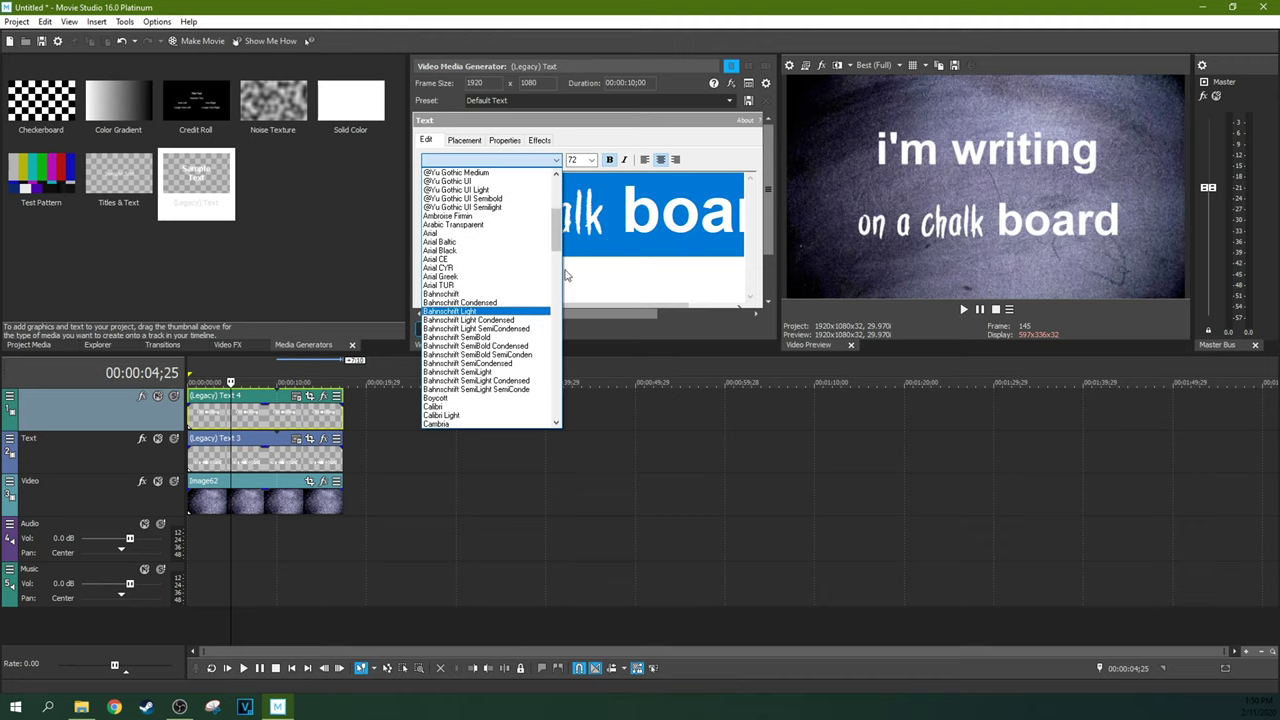
pyautogui.moveTo(556, 230); pyautogui.dragTo(552, 433)
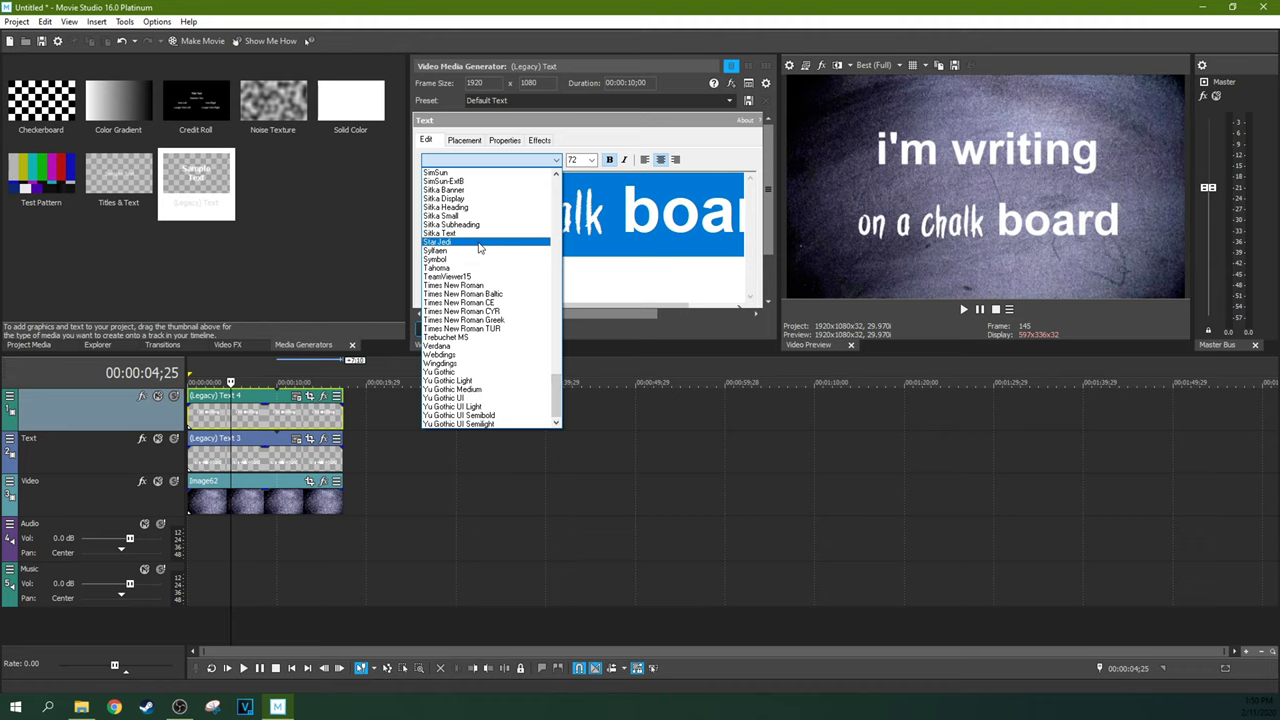
pyautogui.scroll(2, 480, 248)
pyautogui.click(480, 245)
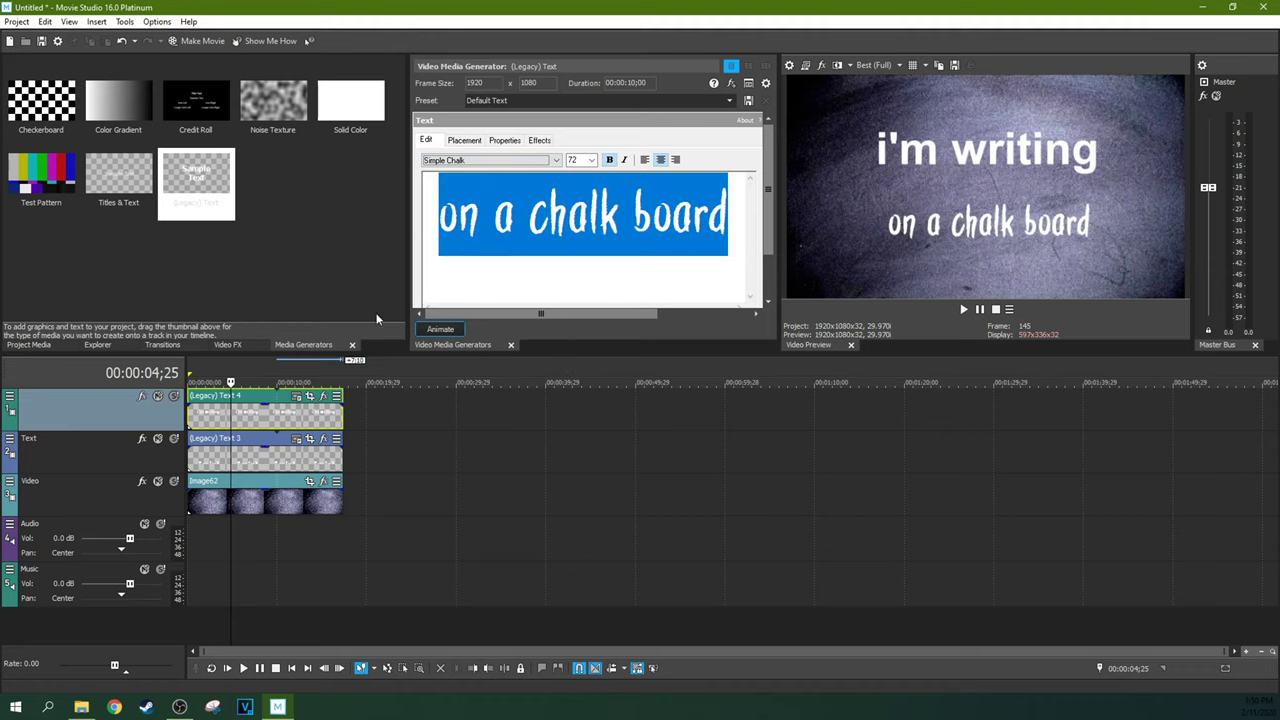
pyautogui.click(299, 383)
# - Select the whole 'i'm writing' text in Text 4 and set its font to Simple Chalk
pyautogui.click(296, 396)
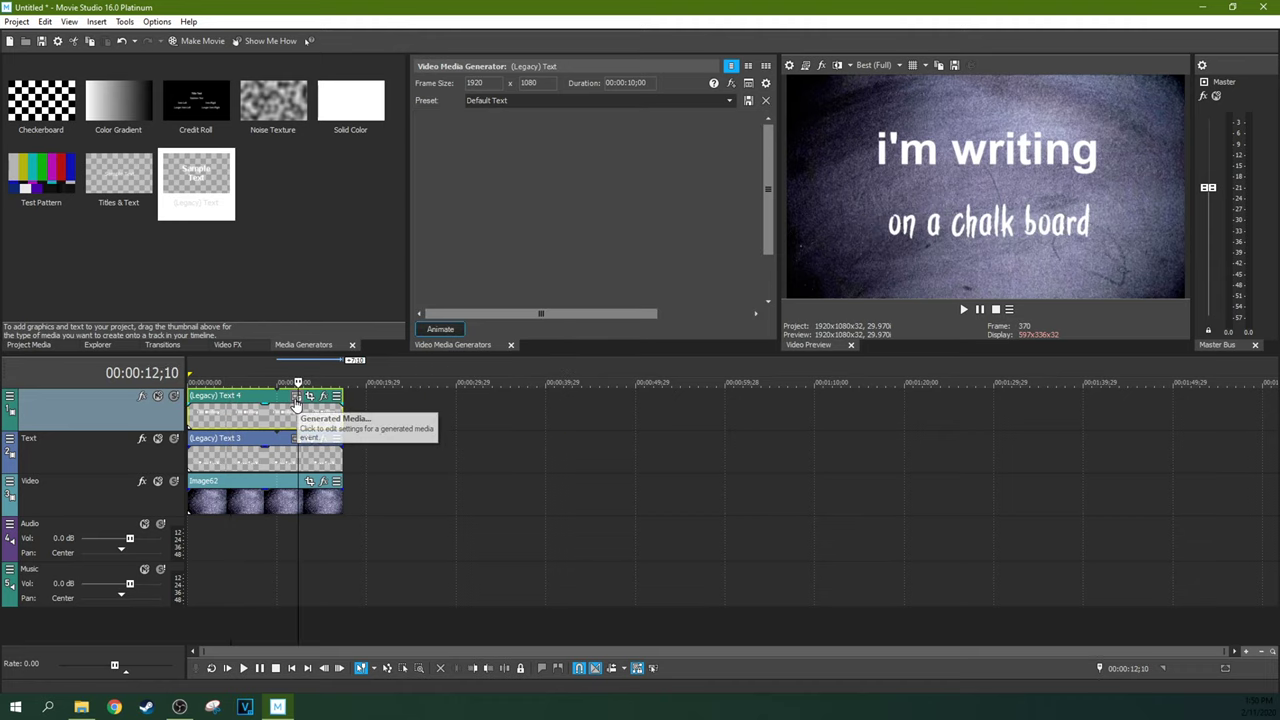
pyautogui.moveTo(740, 215); pyautogui.dragTo(424, 212)
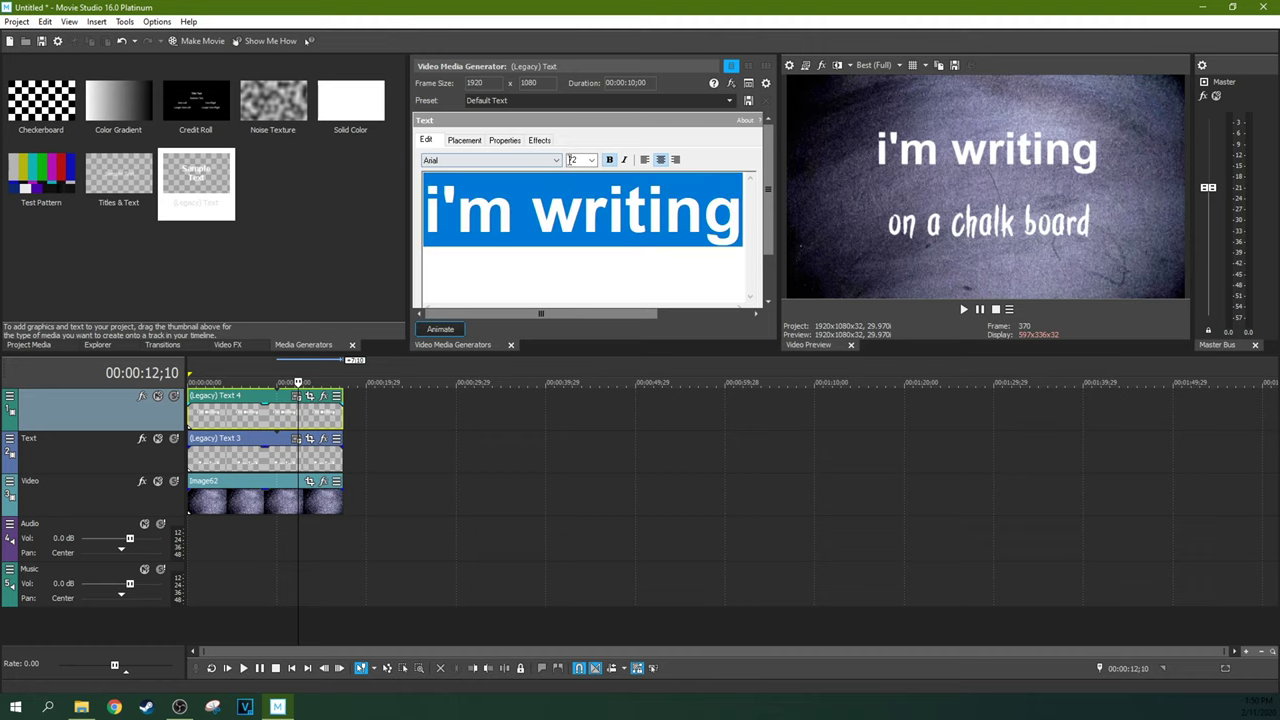
pyautogui.click(556, 160)
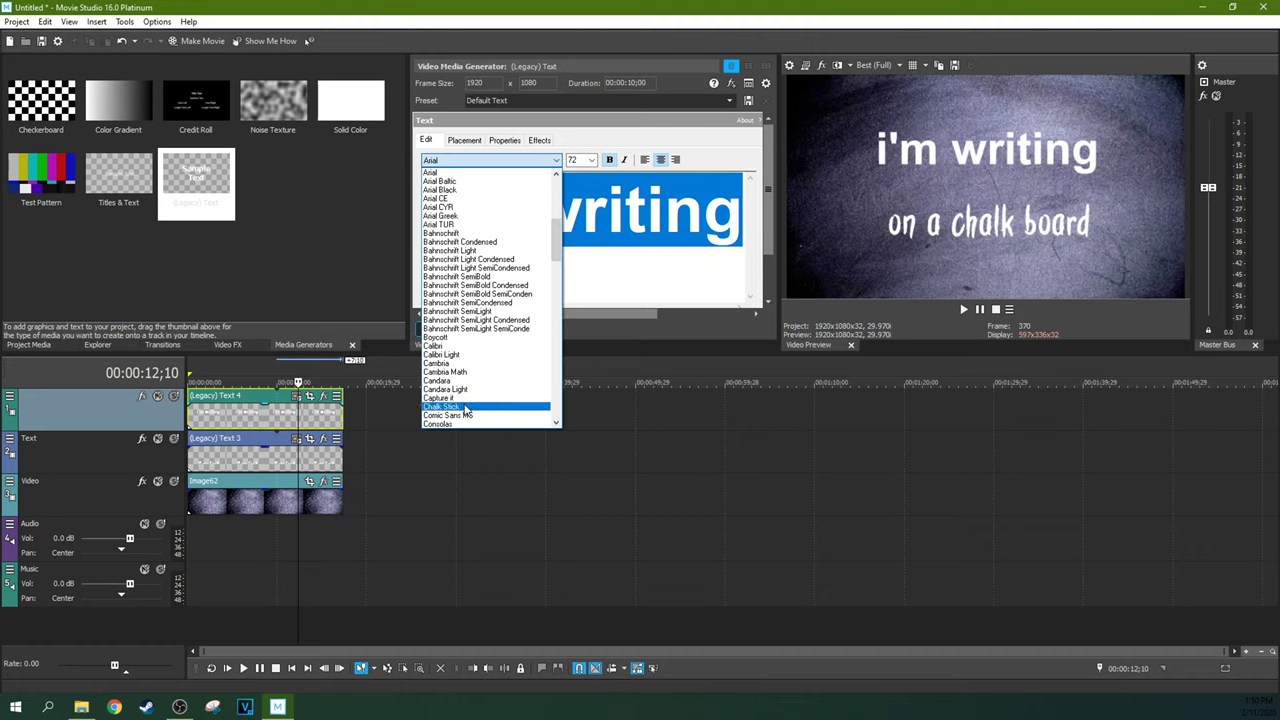
pyautogui.scroll(-2, 475, 410)
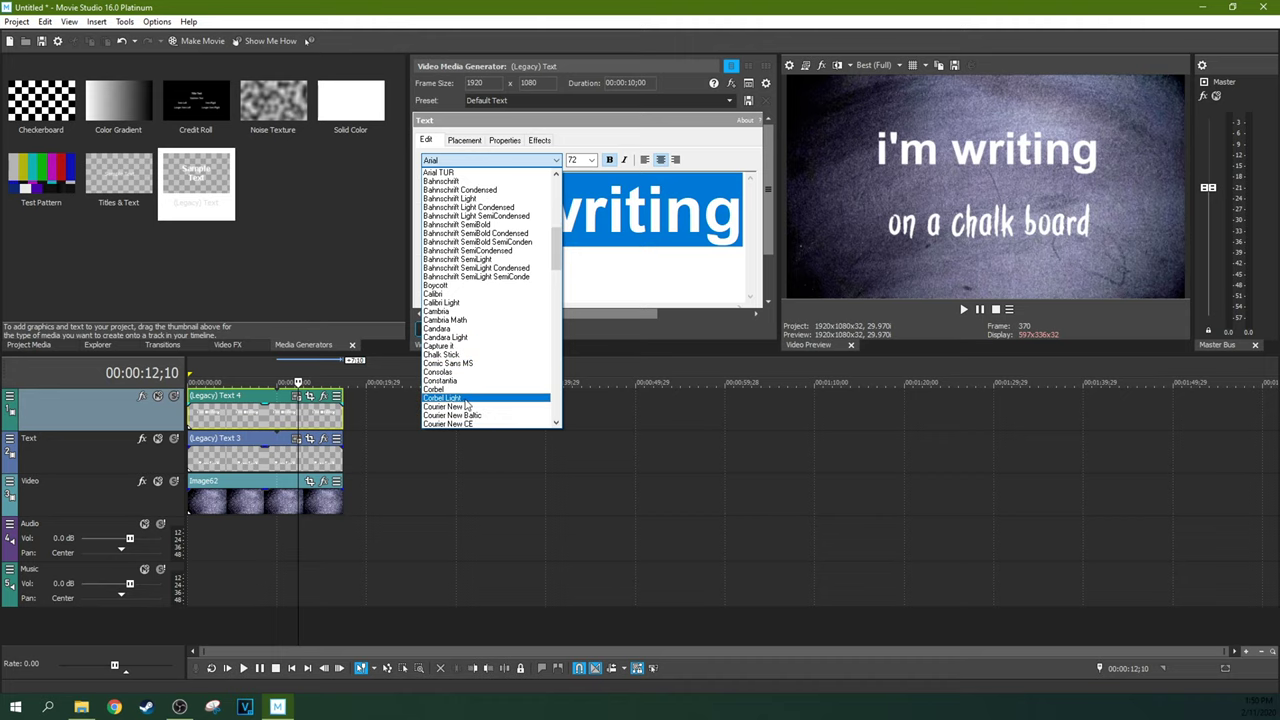
pyautogui.scroll(-1, 466, 404)
pyautogui.scroll(-5, 469, 405)
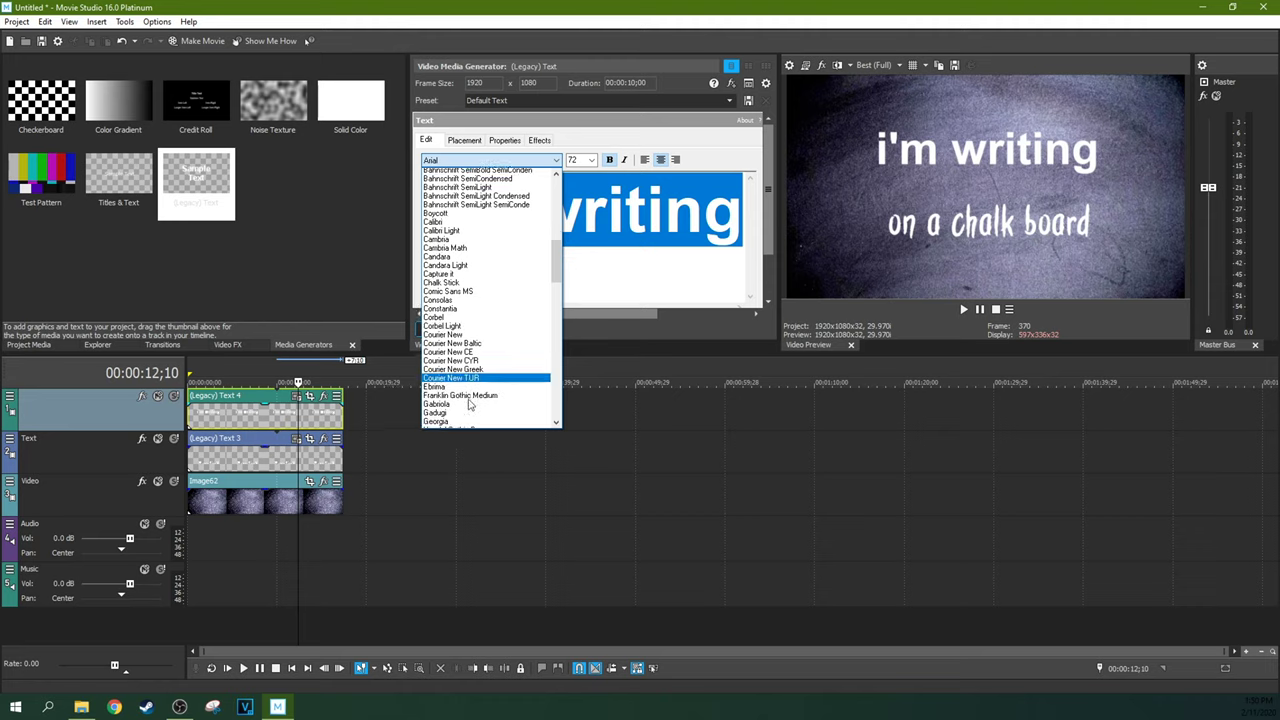
pyautogui.moveTo(553, 278); pyautogui.dragTo(556, 425)
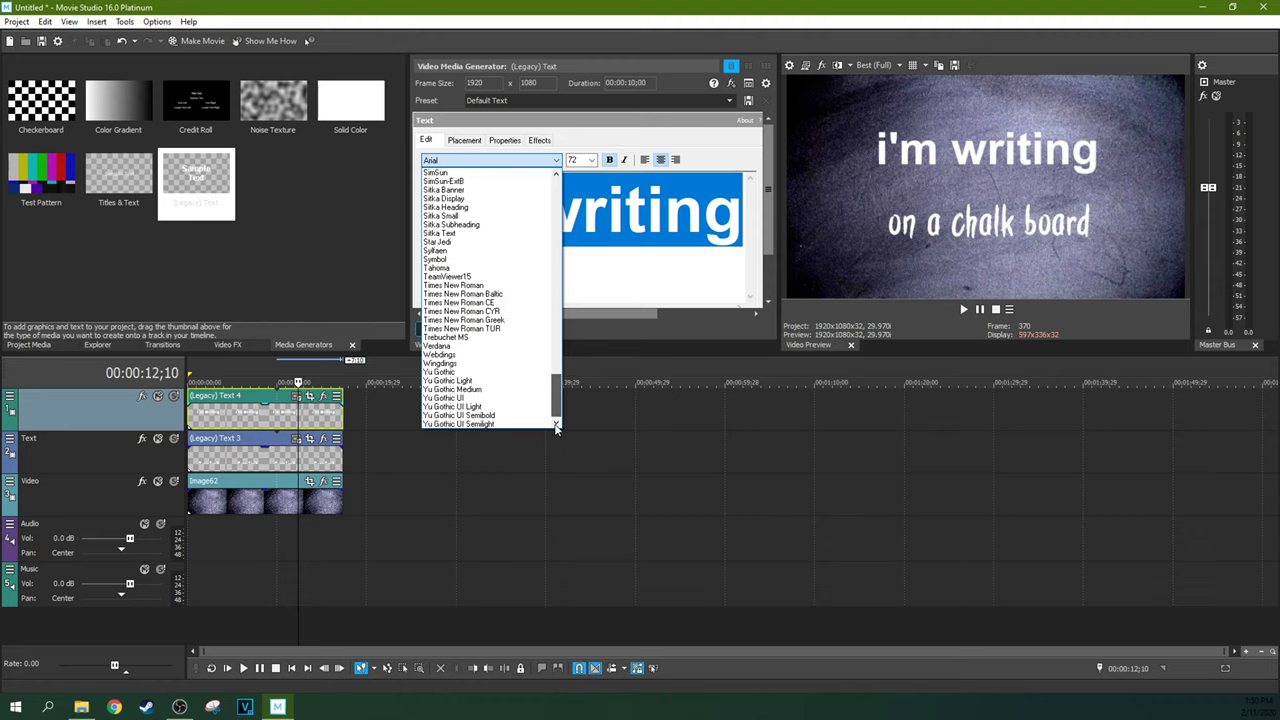
pyautogui.scroll(3, 458, 258)
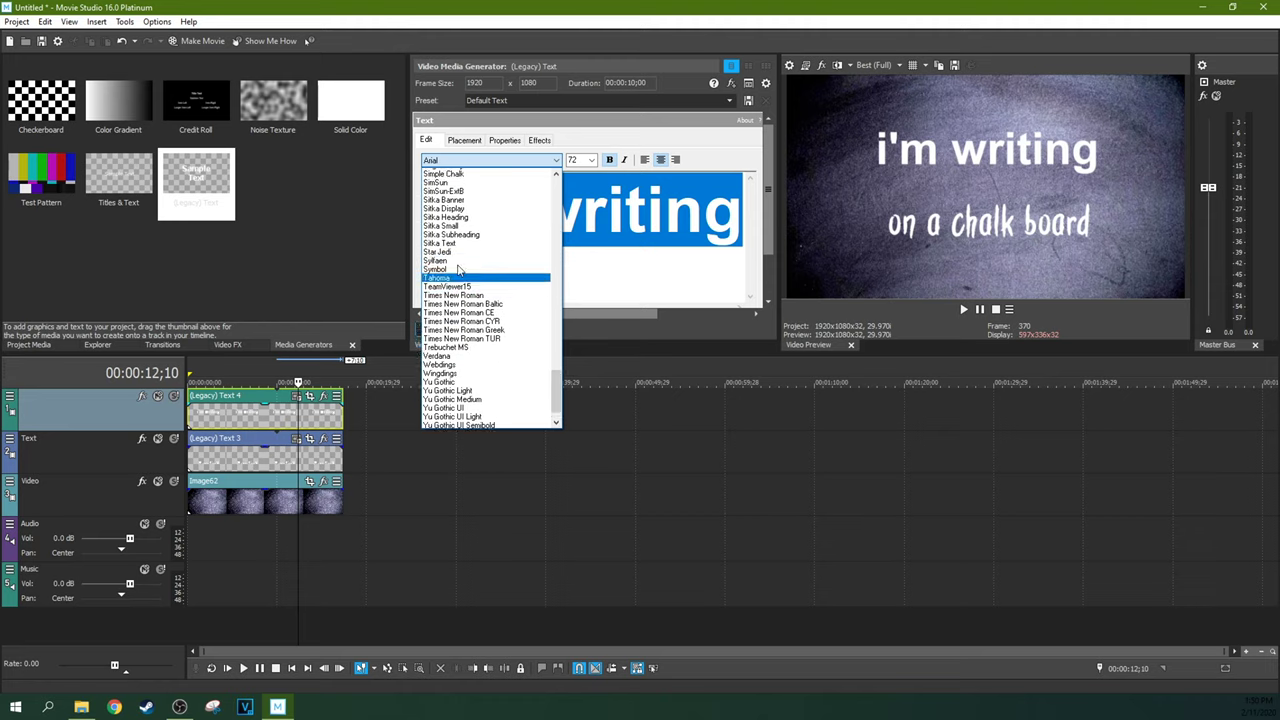
pyautogui.click(455, 244)
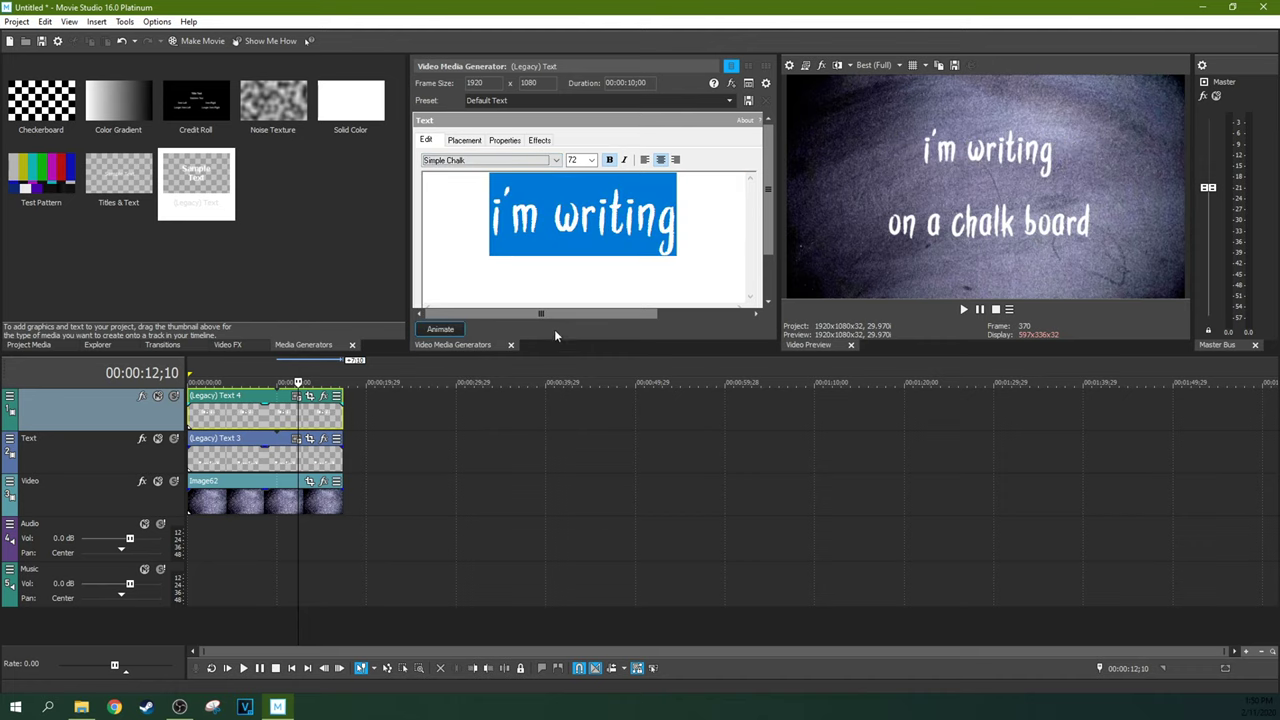
# - Select the 'on a chalk board' clip and play the project to preview the titles
pyautogui.click(387, 412)
pyautogui.click(213, 464)
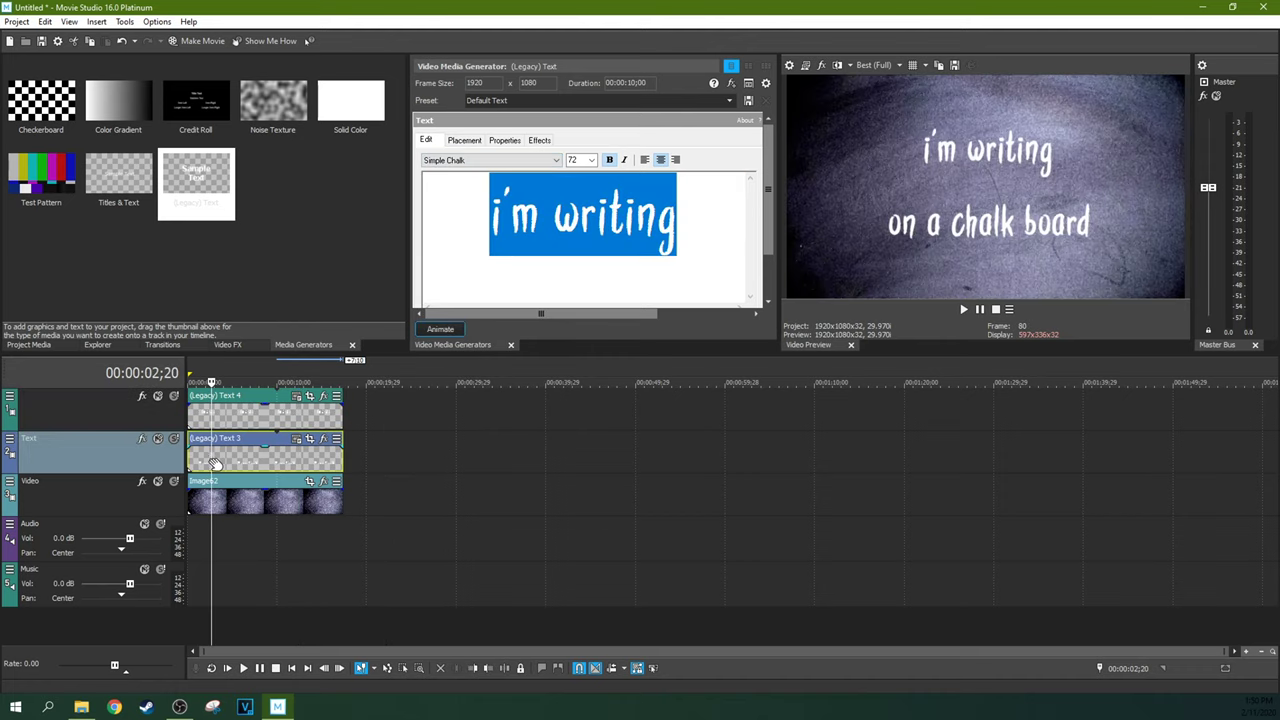
pyautogui.press('space')
# - Trim the left edge of the 'on a chalk board' clip so it starts later
pyautogui.click(645, 262)
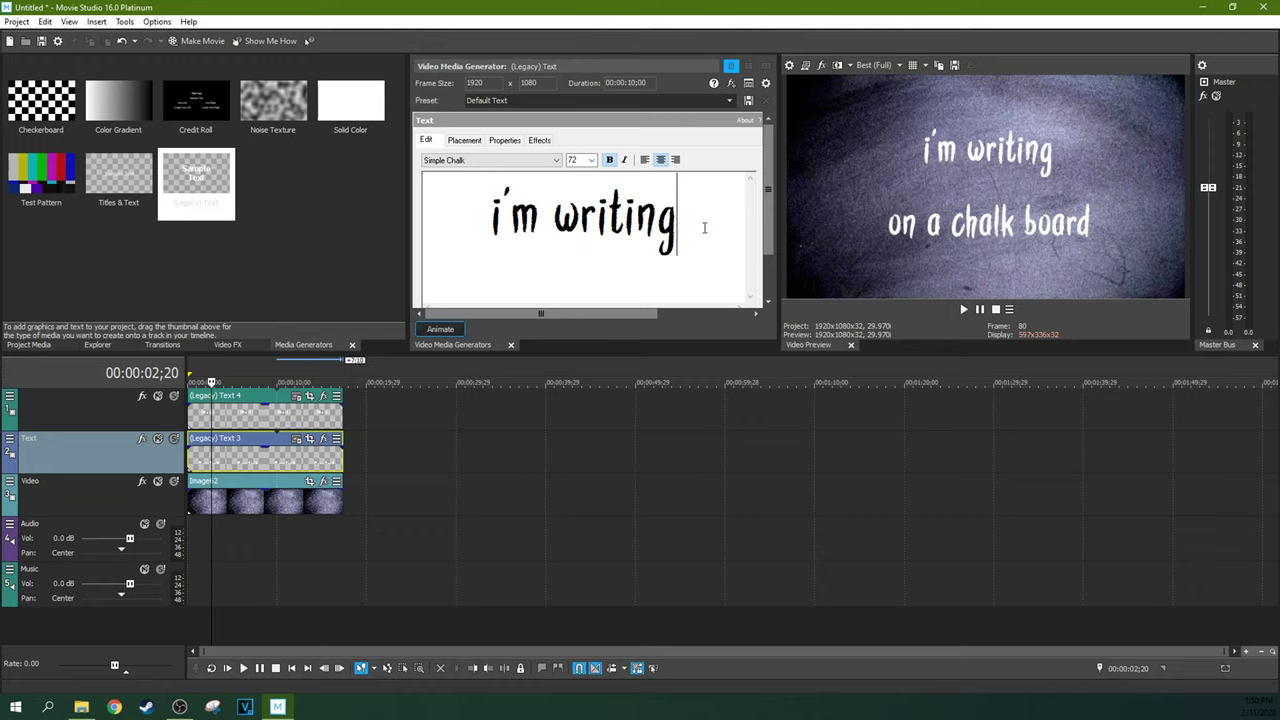
pyautogui.click(259, 420)
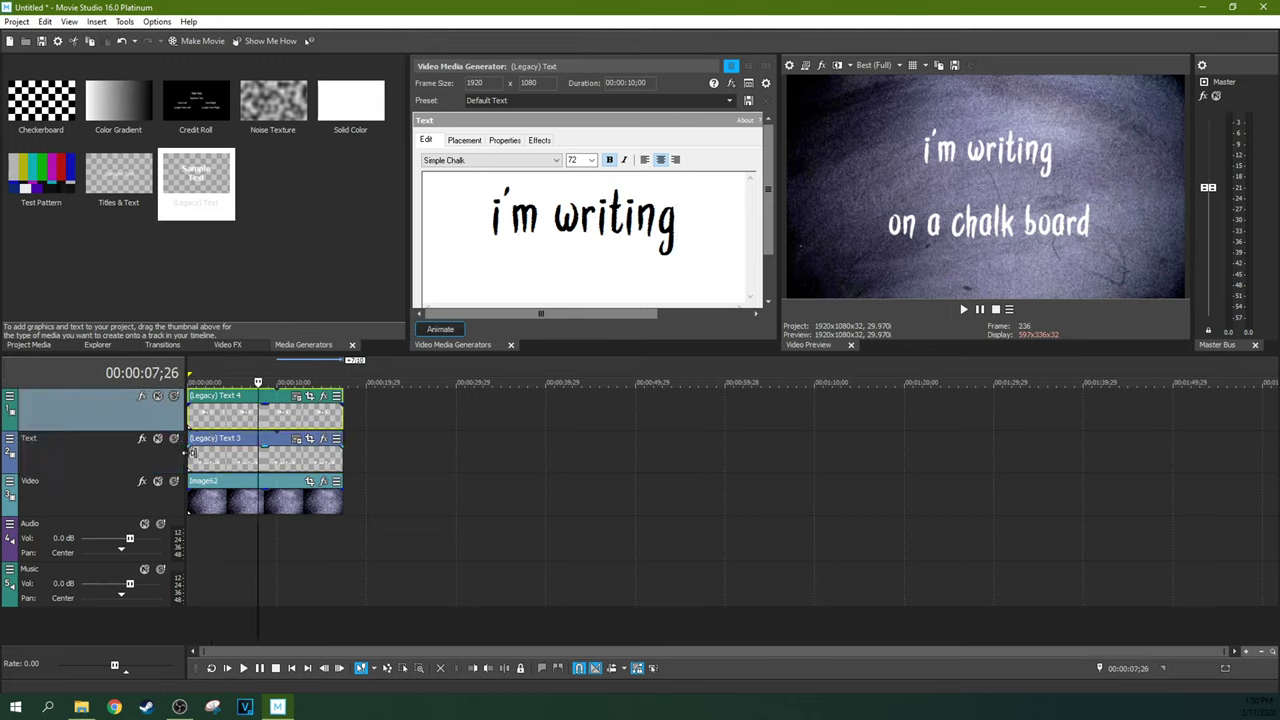
pyautogui.moveTo(195, 459); pyautogui.dragTo(217, 459)
pyautogui.click(211, 459)
# - Give the 'i'm writing' clip a 00:00:03;22 fade-in
pyautogui.click(205, 420)
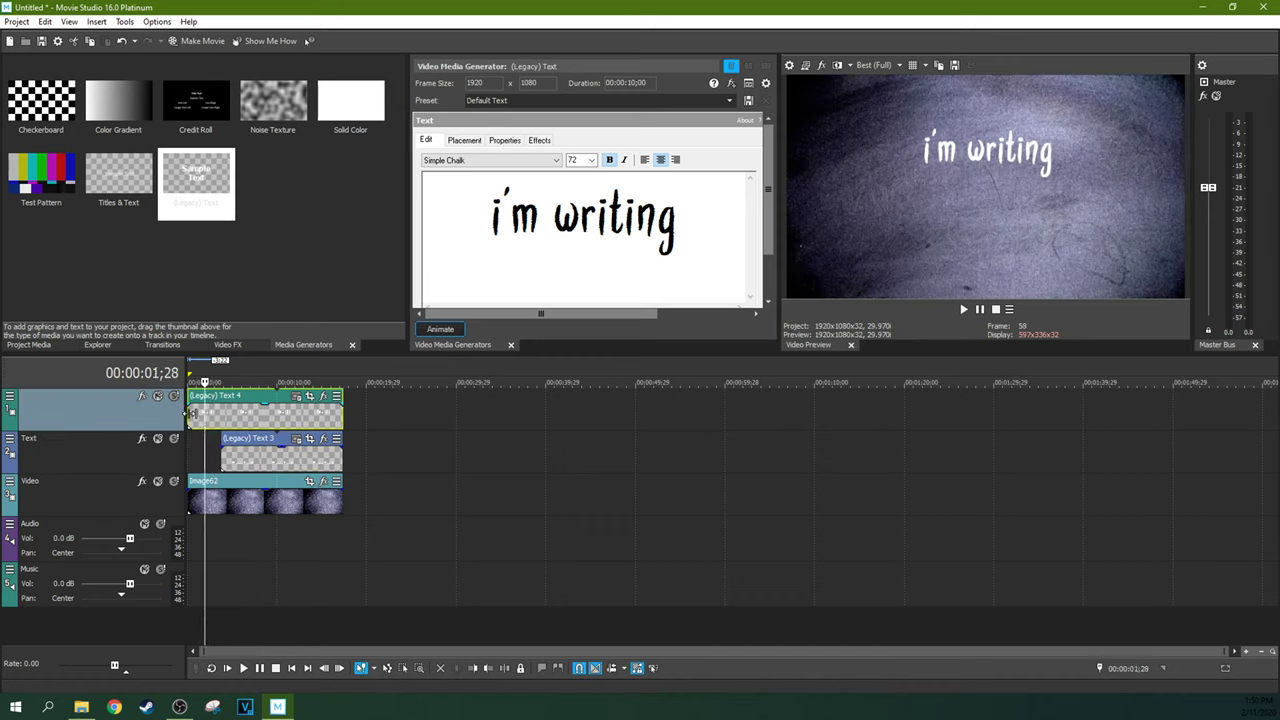
pyautogui.click(187, 415)
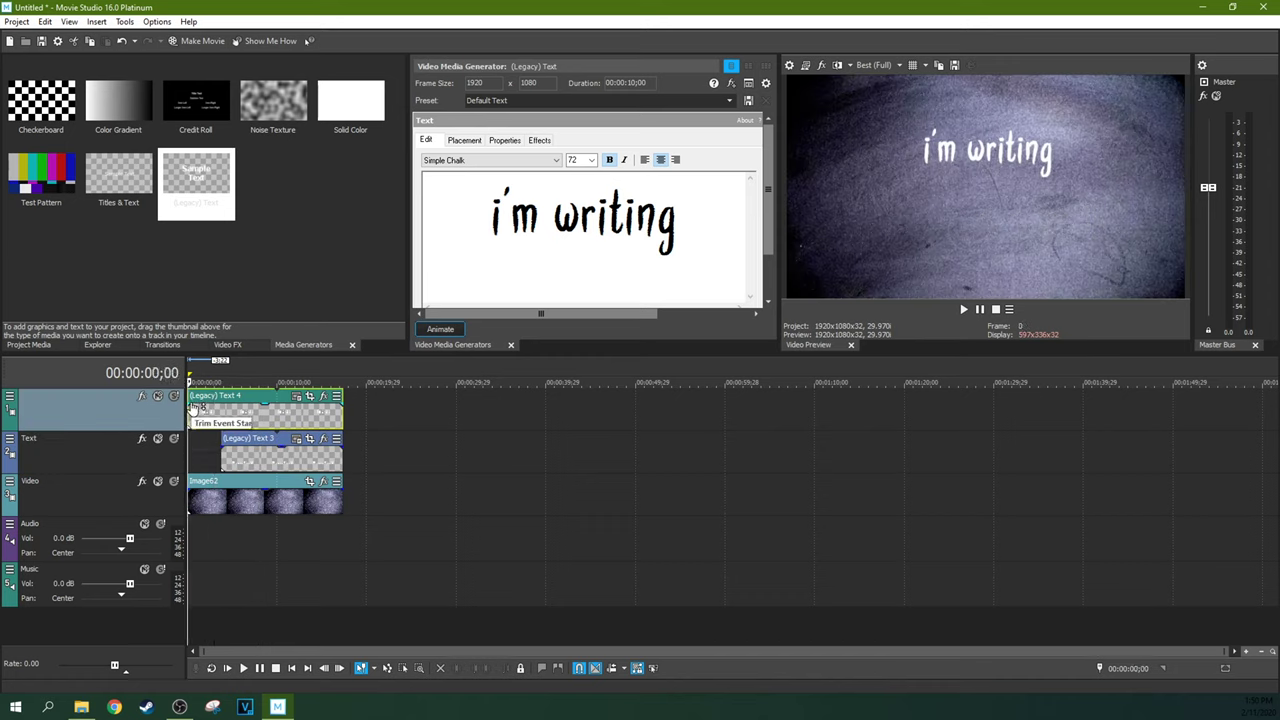
pyautogui.moveTo(188, 398); pyautogui.dragTo(205, 420)
pyautogui.click(205, 420)
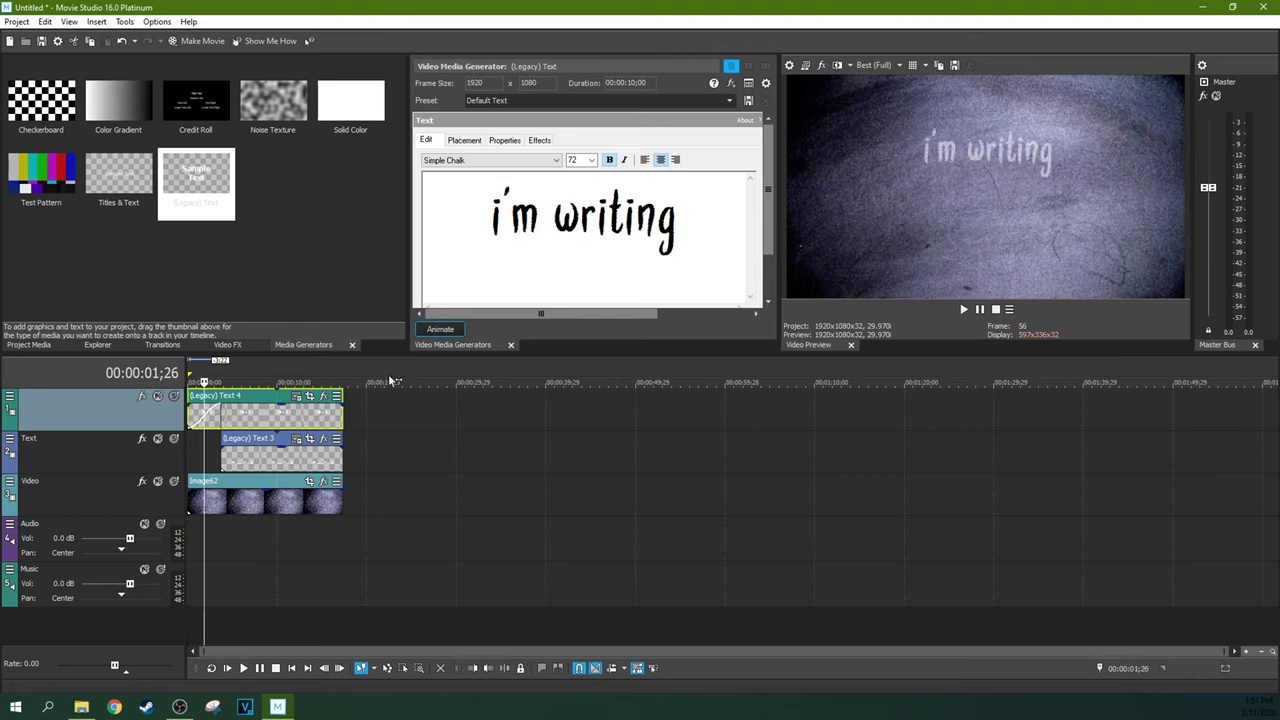
# - Apply a Linear Wipe with the (Default) preset to the start of the 'i'm writing' clip
pyautogui.click(168, 344)
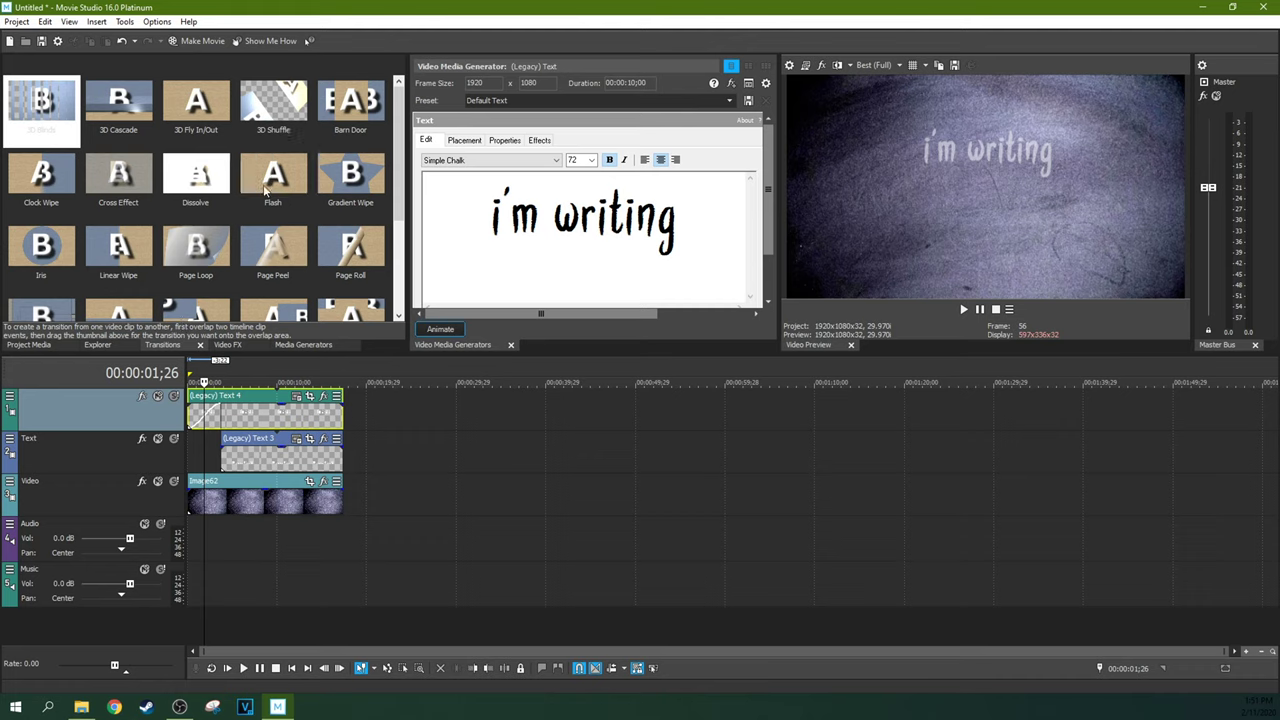
pyautogui.scroll(-1, 283, 166)
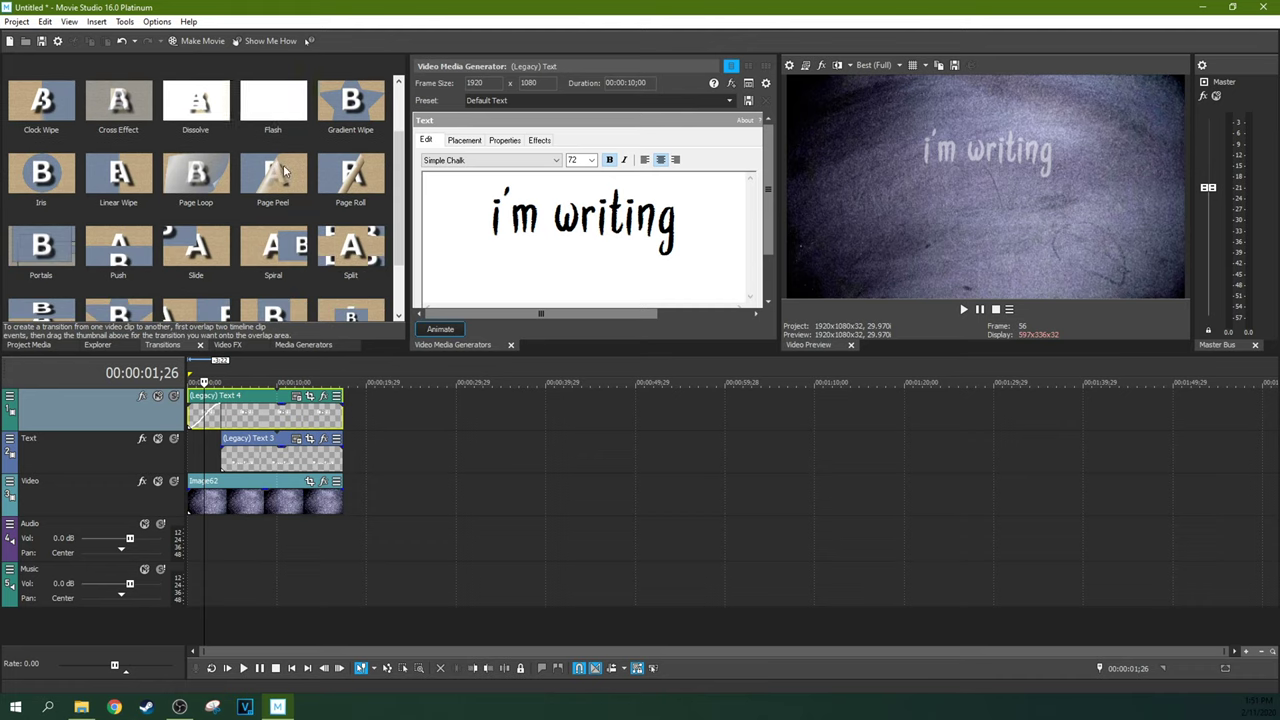
pyautogui.moveTo(140, 166); pyautogui.dragTo(200, 415)
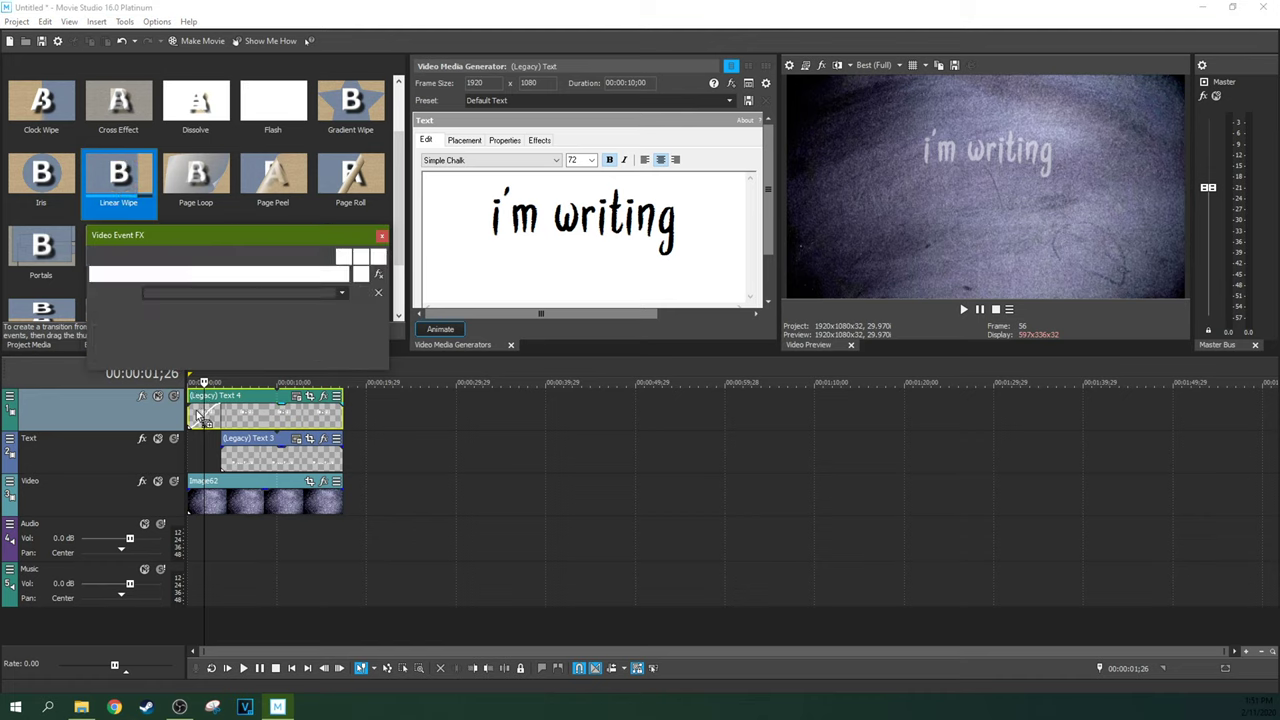
pyautogui.click(341, 293)
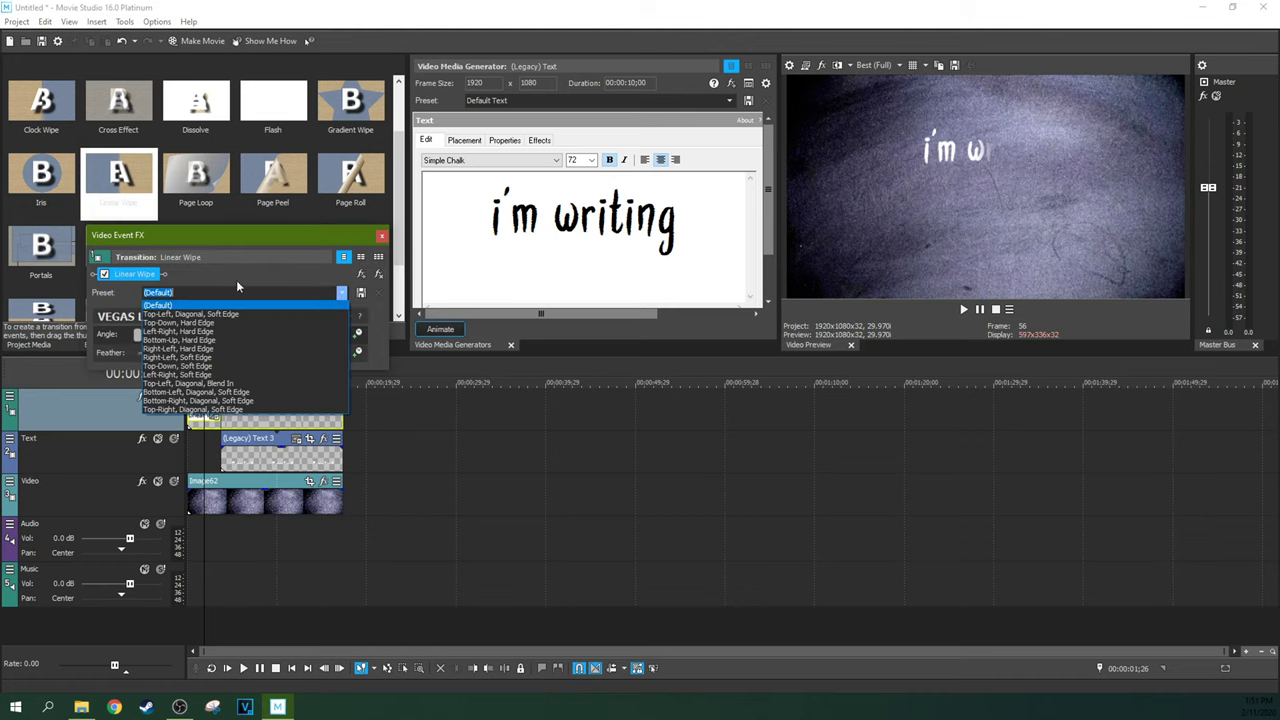
pyautogui.click(118, 290)
# - Play the project from the start to preview the wipe, pausing partway
pyautogui.click(188, 440)
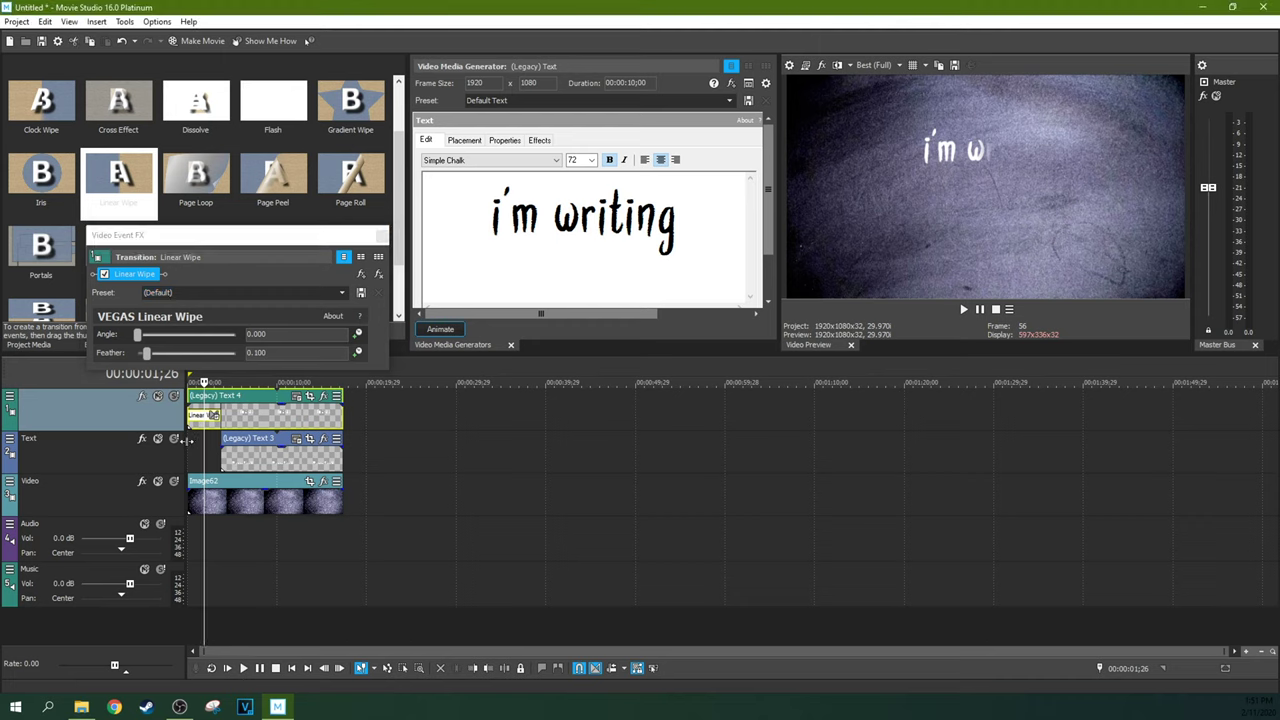
pyautogui.press('space')
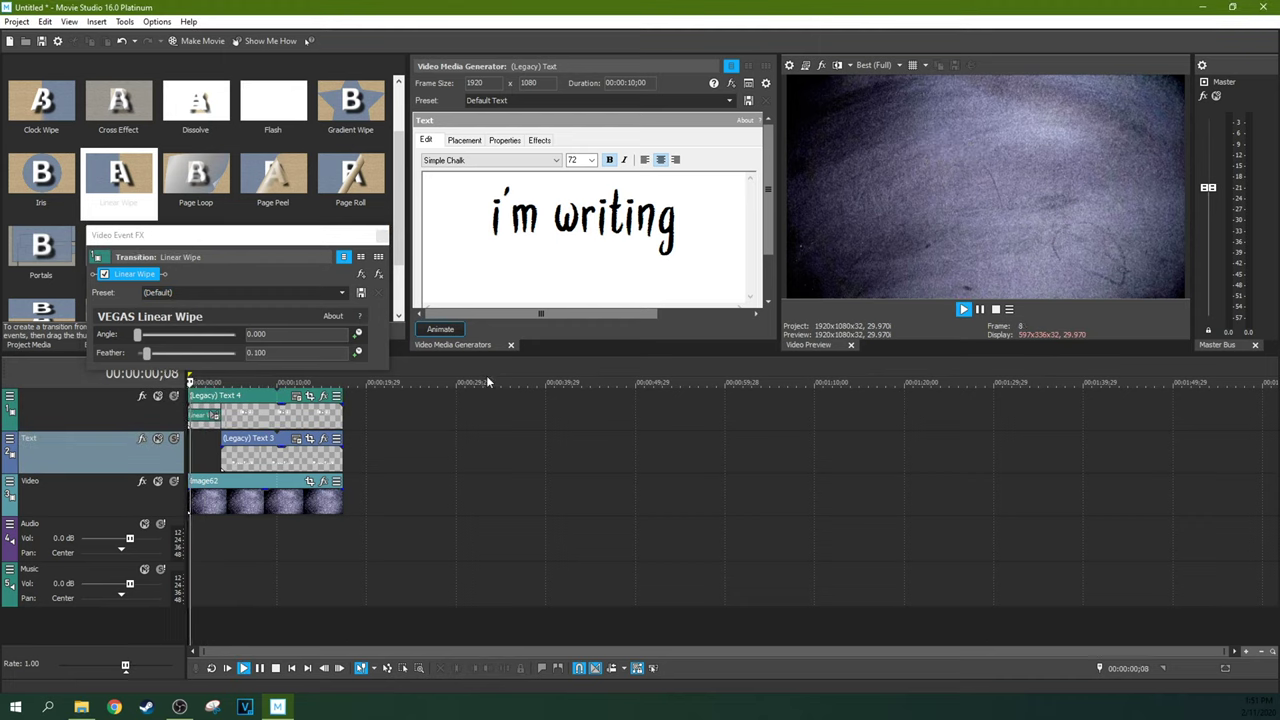
pyautogui.click(980, 309)
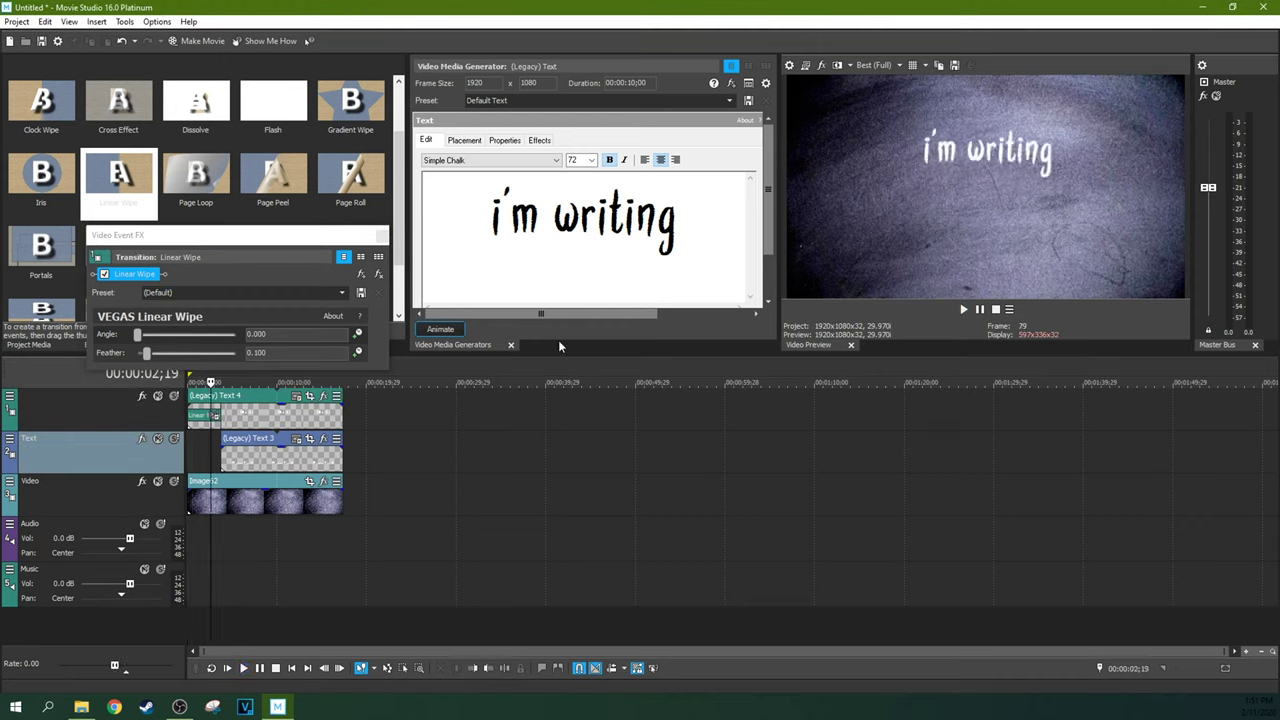
pyautogui.click(218, 412)
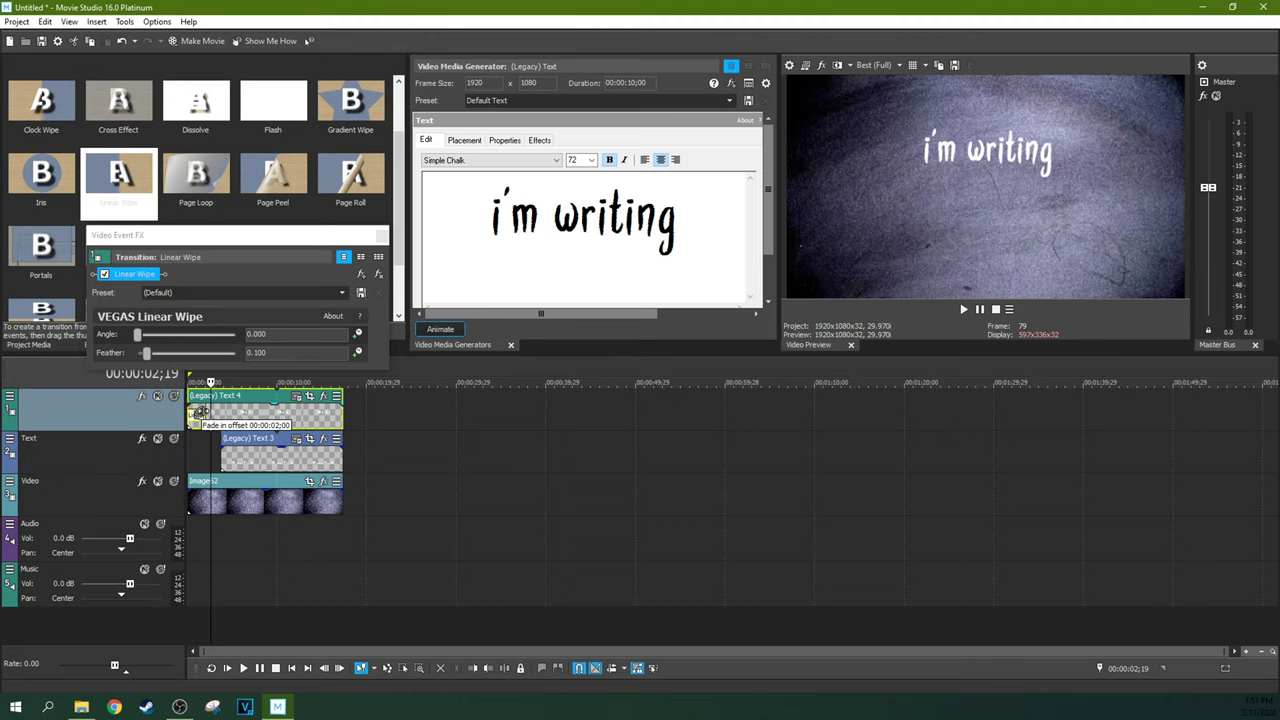
pyautogui.click(228, 668)
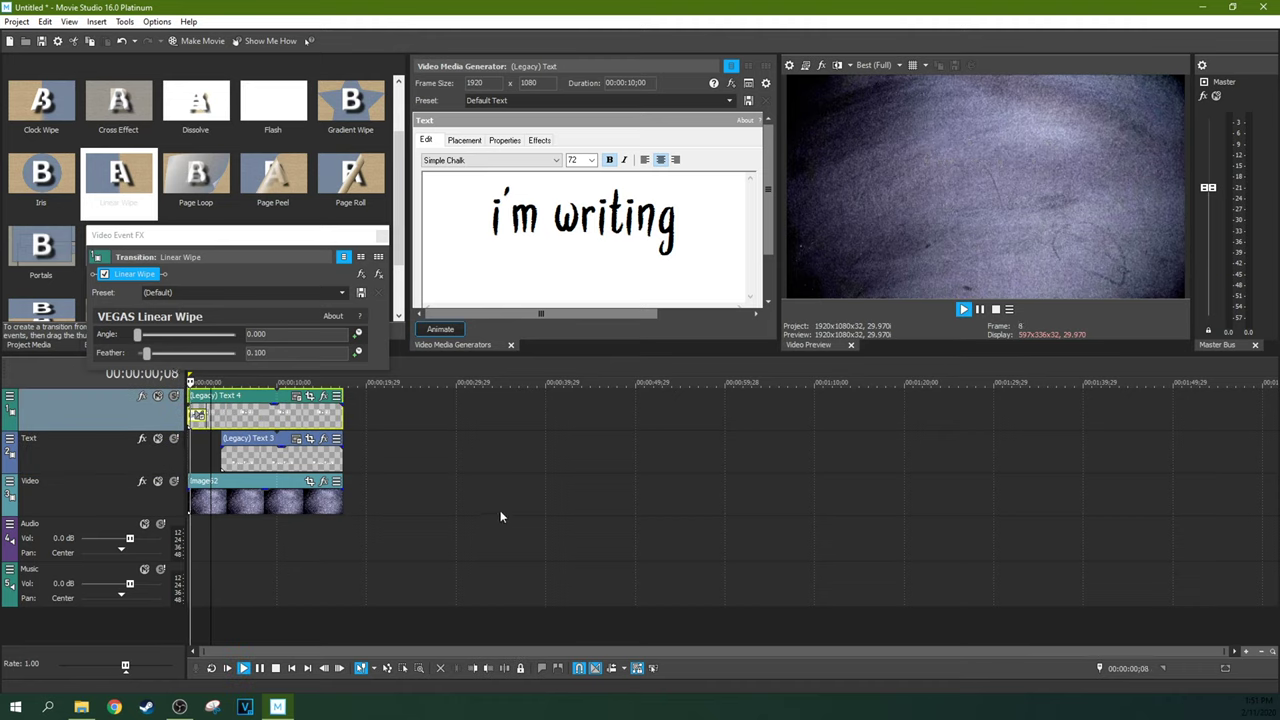
pyautogui.click(980, 309)
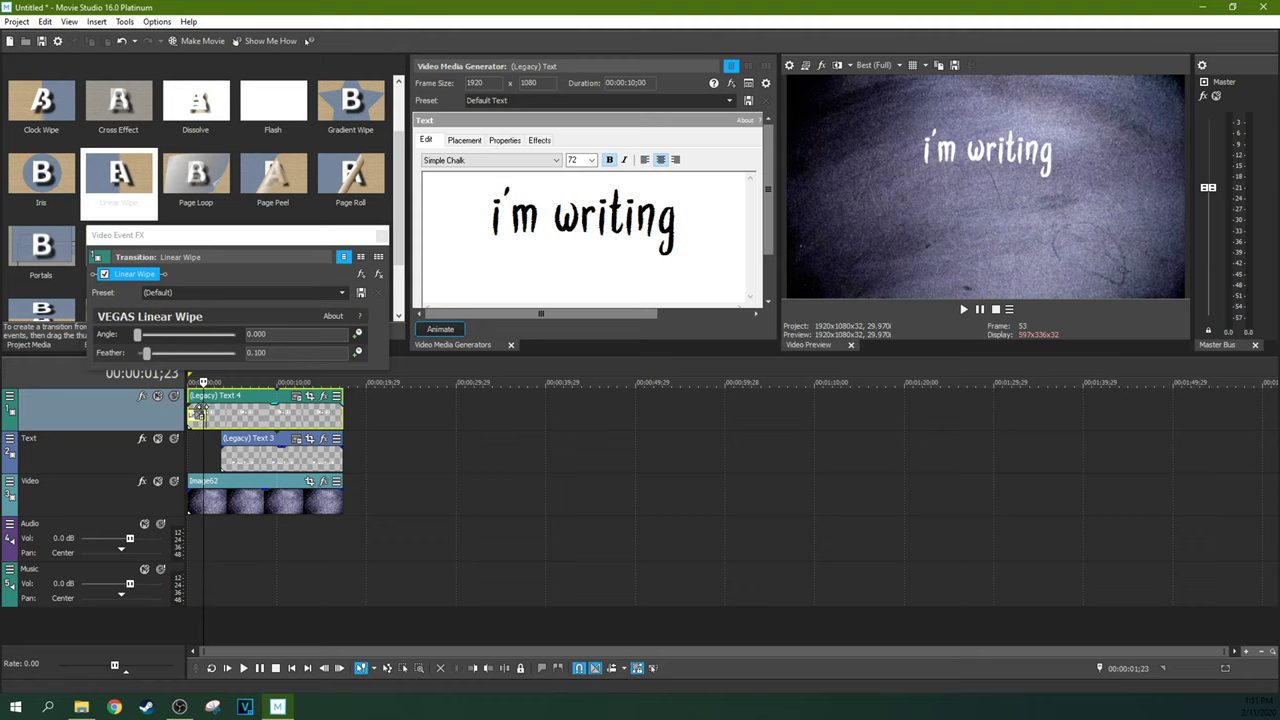
# - Set the Linear Wipe to angle 9.796 with feather 0.000 and preview the reveal
pyautogui.click(139, 337)
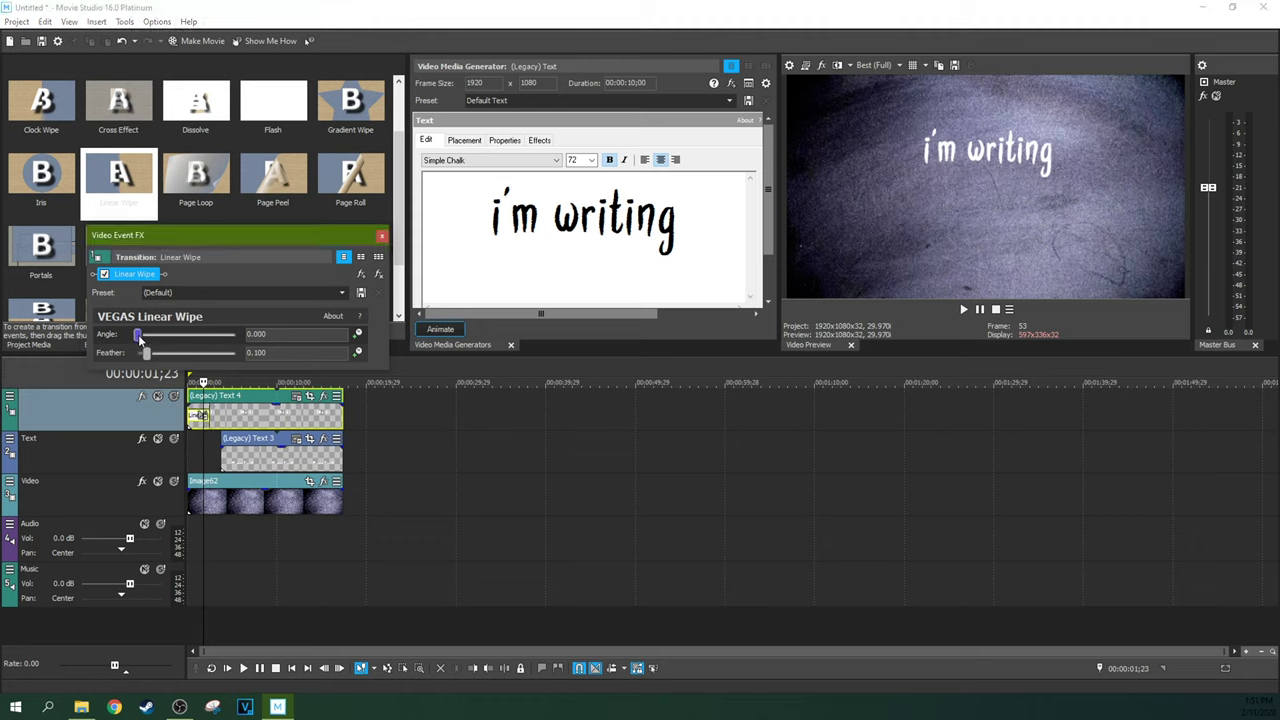
pyautogui.click(194, 450)
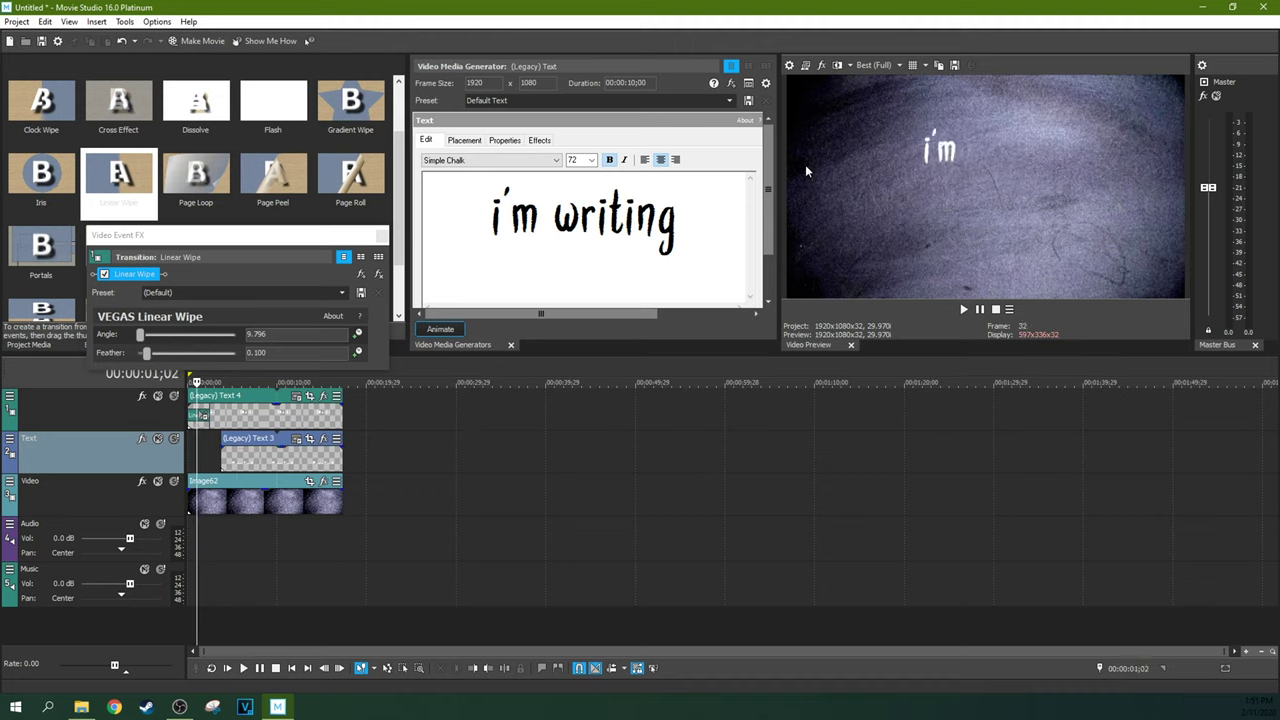
pyautogui.click(146, 354)
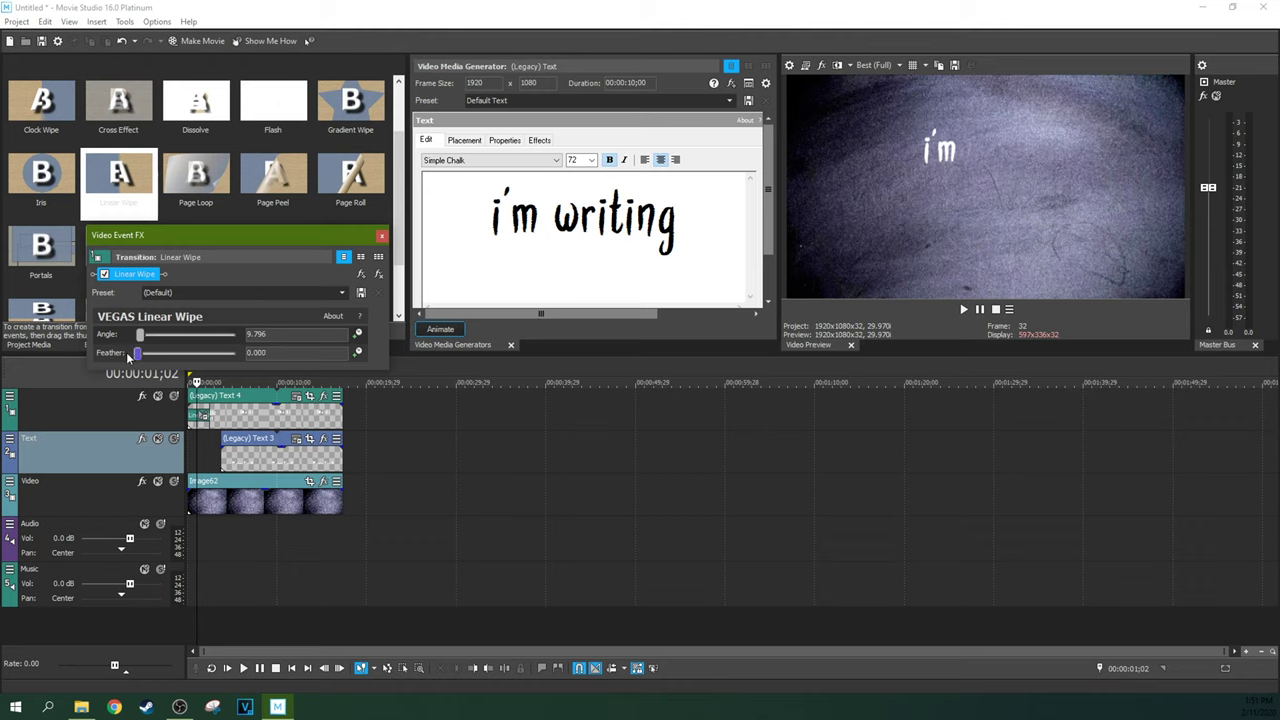
pyautogui.click(241, 668)
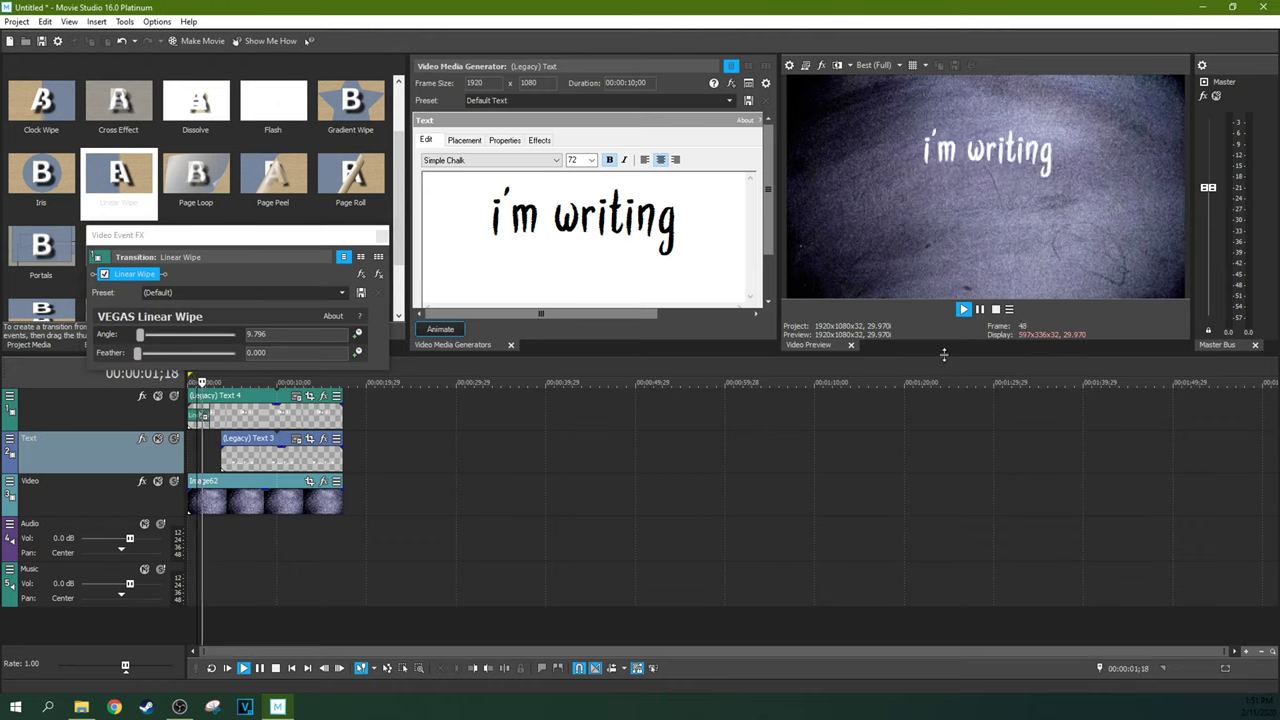
pyautogui.click(979, 310)
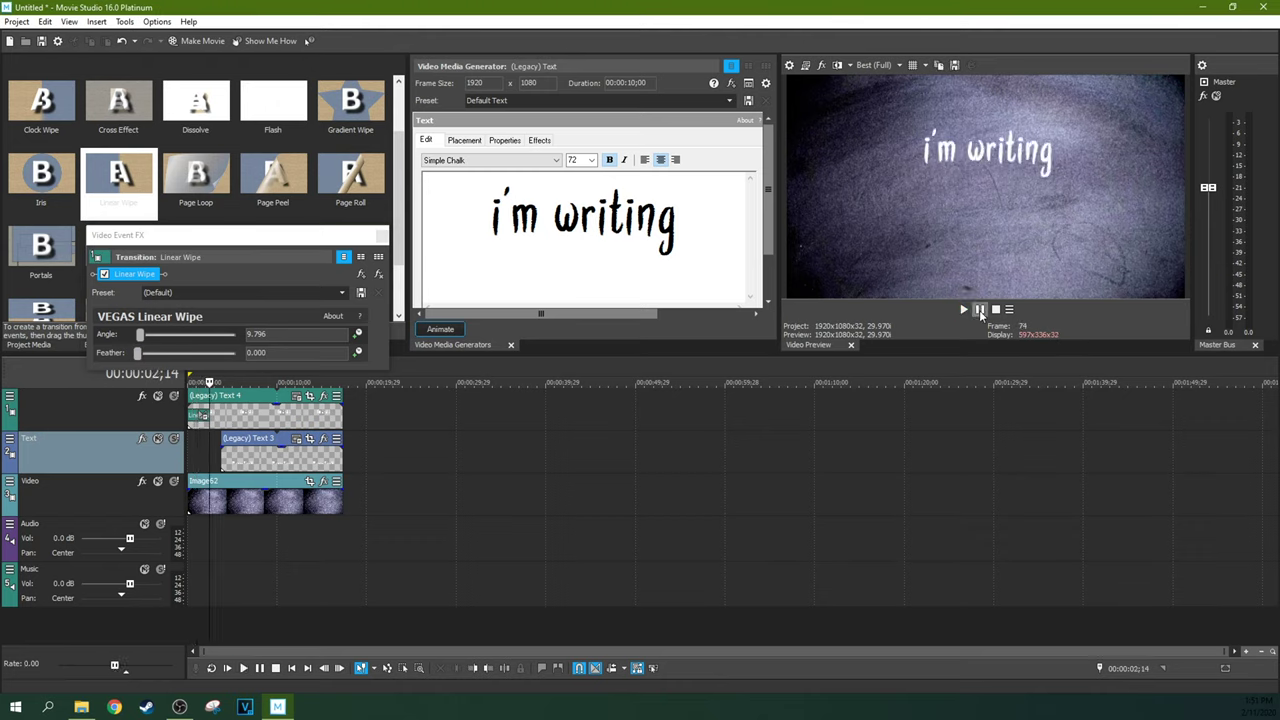
# - Return to 00:00:01;21 and name the wipe preset 'chalk'
pyautogui.click(193, 466)
pyautogui.click(202, 452)
pyautogui.click(130, 300)
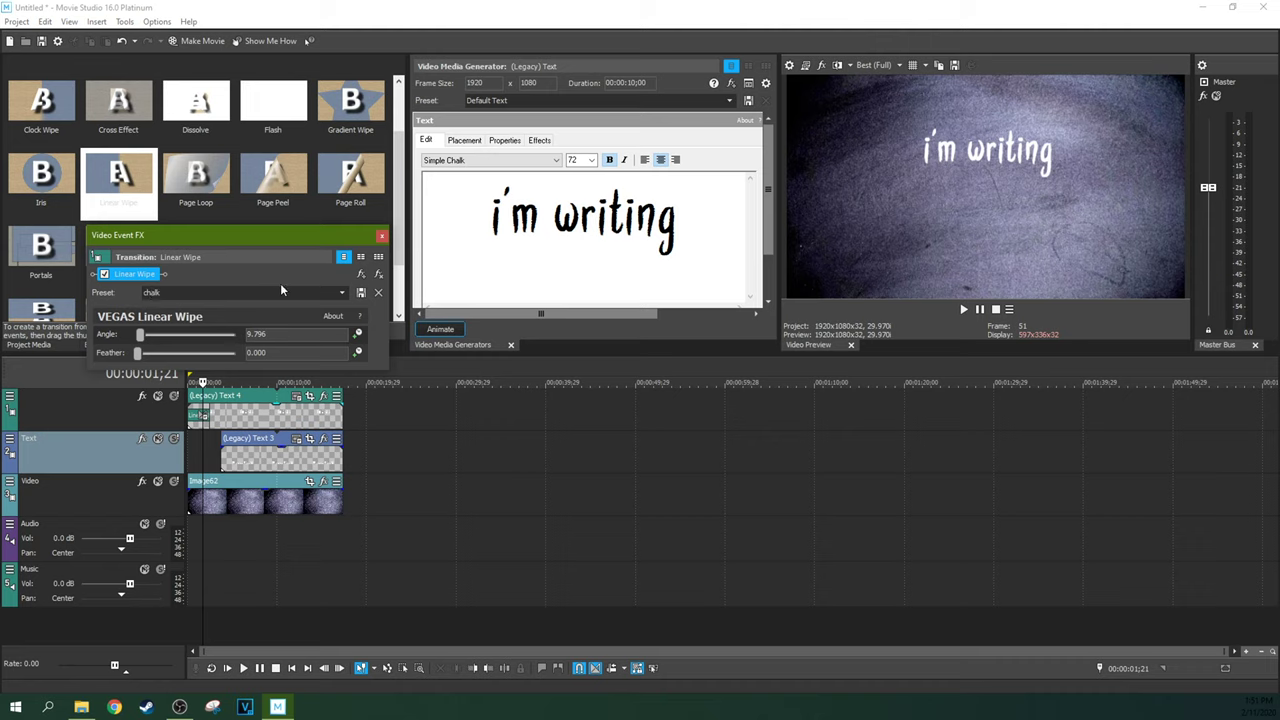
# - Save the 'chalk' preset and add a chalk-preset Linear Wipe to the start of Legacy Text 3
pyautogui.click(361, 292)
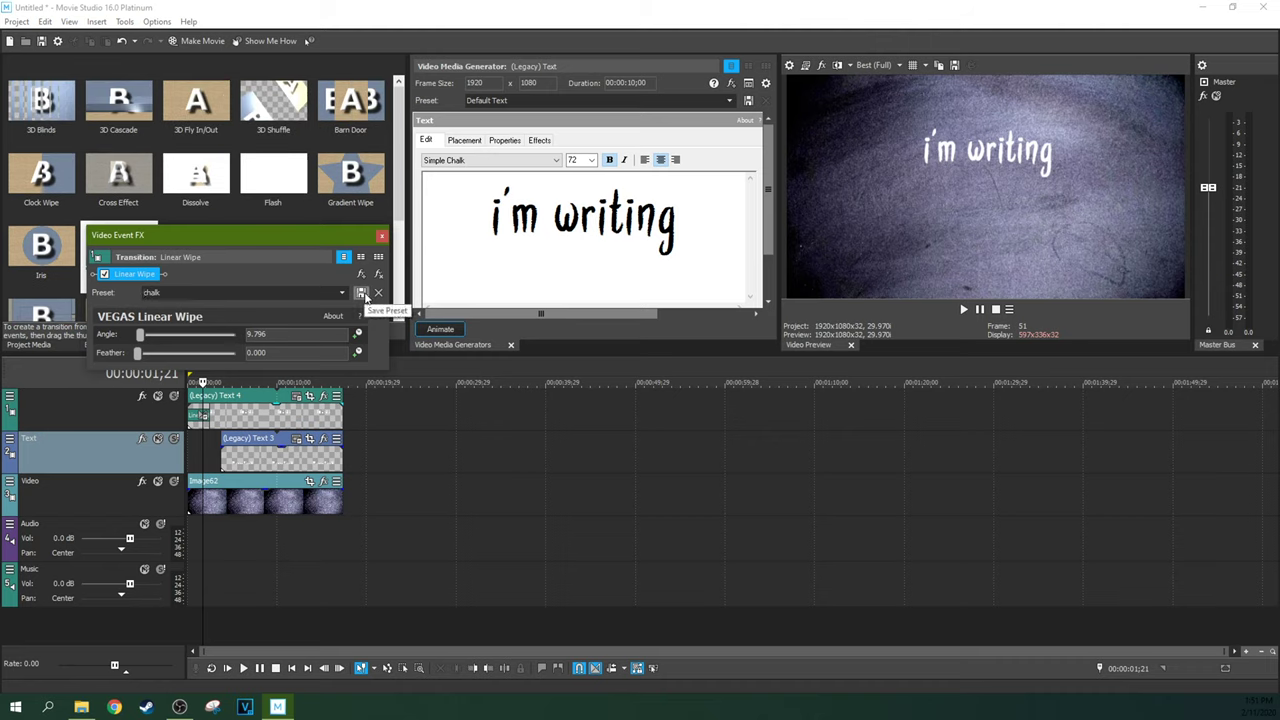
pyautogui.click(381, 235)
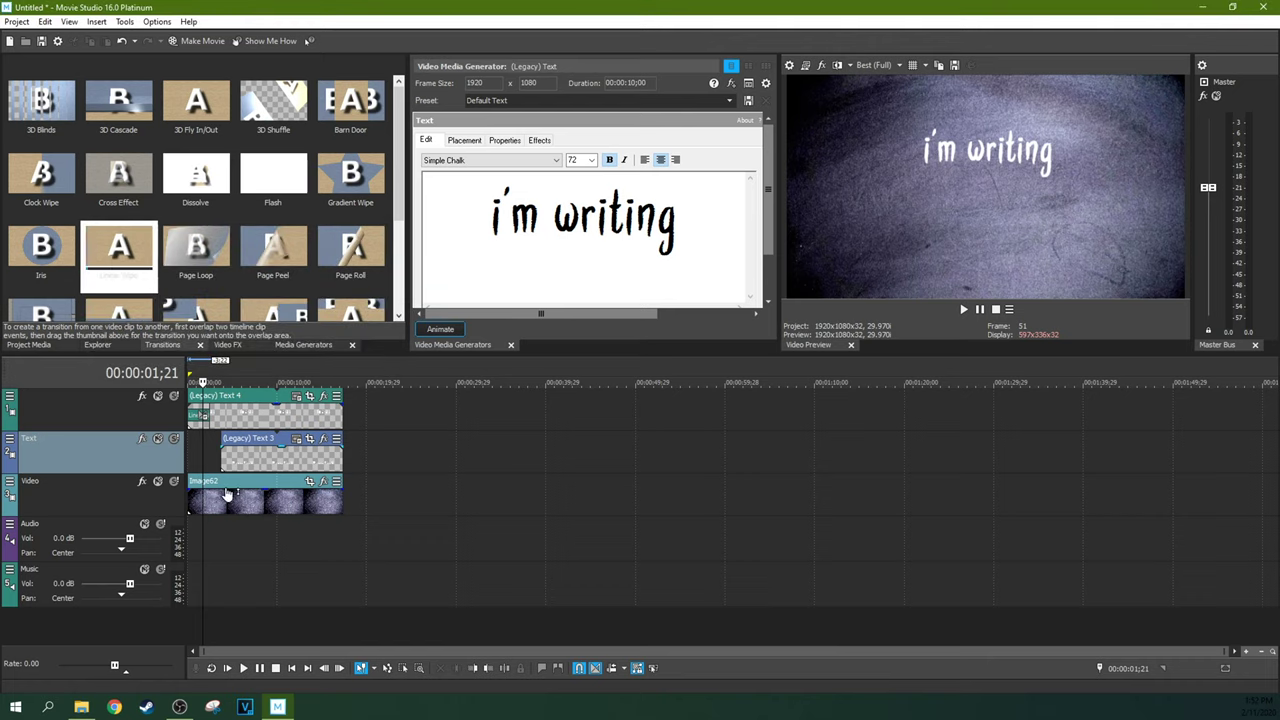
pyautogui.moveTo(217, 438); pyautogui.dragTo(240, 449)
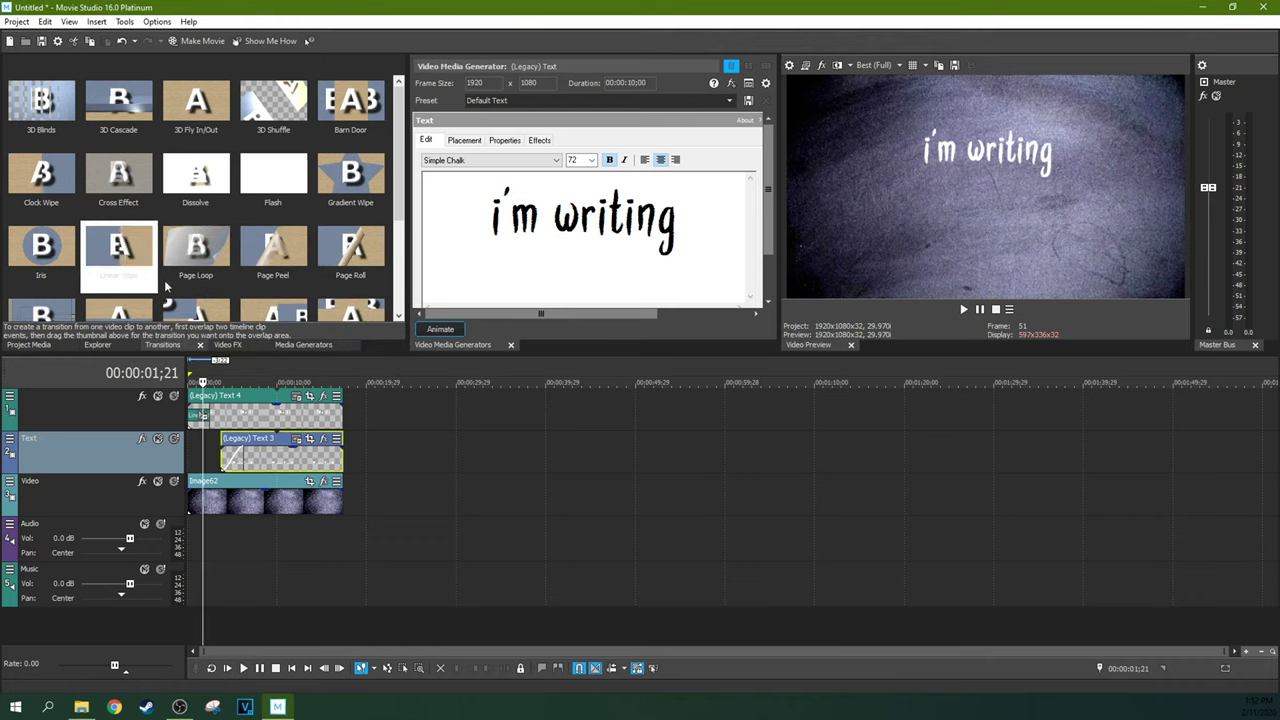
pyautogui.click(121, 249)
pyautogui.moveTo(124, 254); pyautogui.dragTo(232, 458)
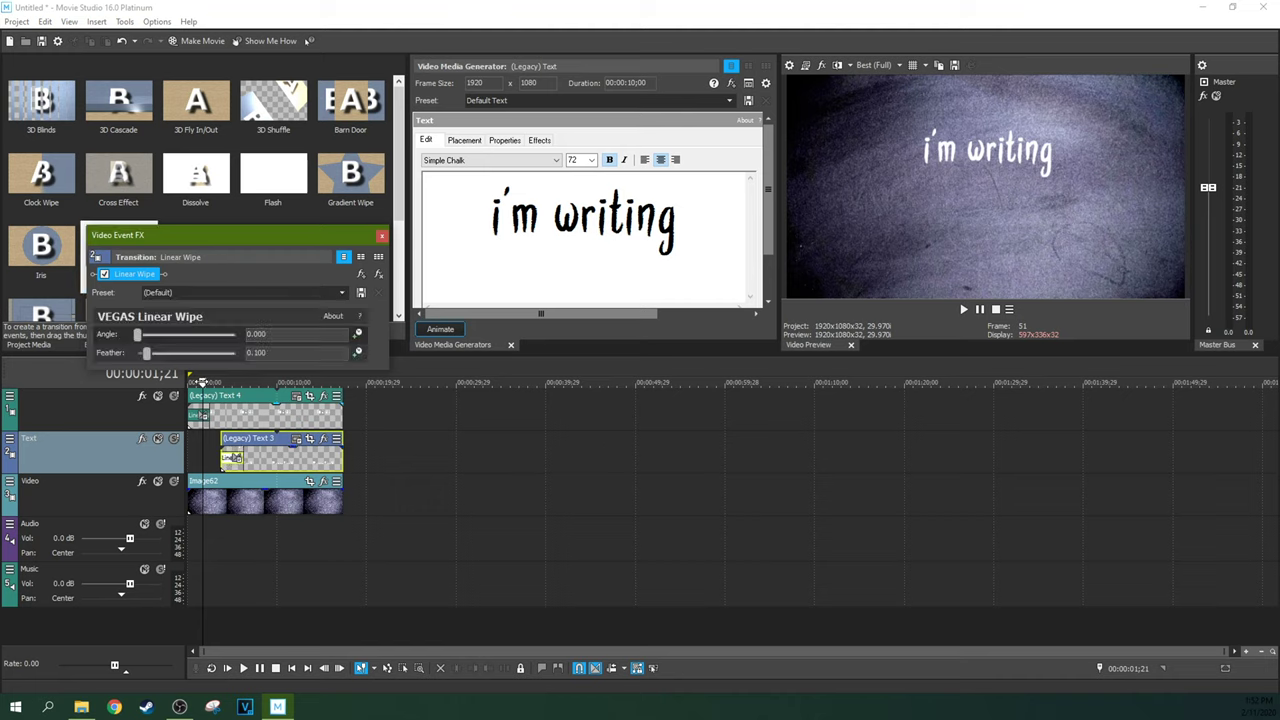
pyautogui.click(341, 292)
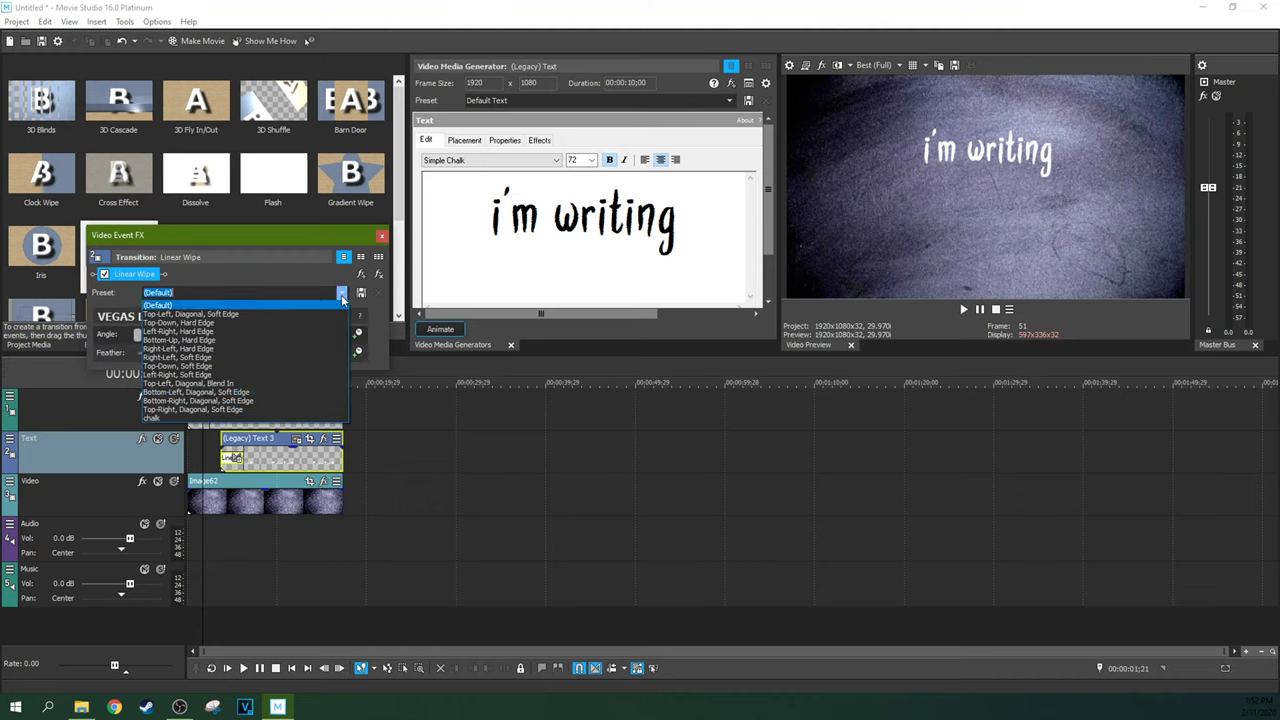
pyautogui.click(200, 412)
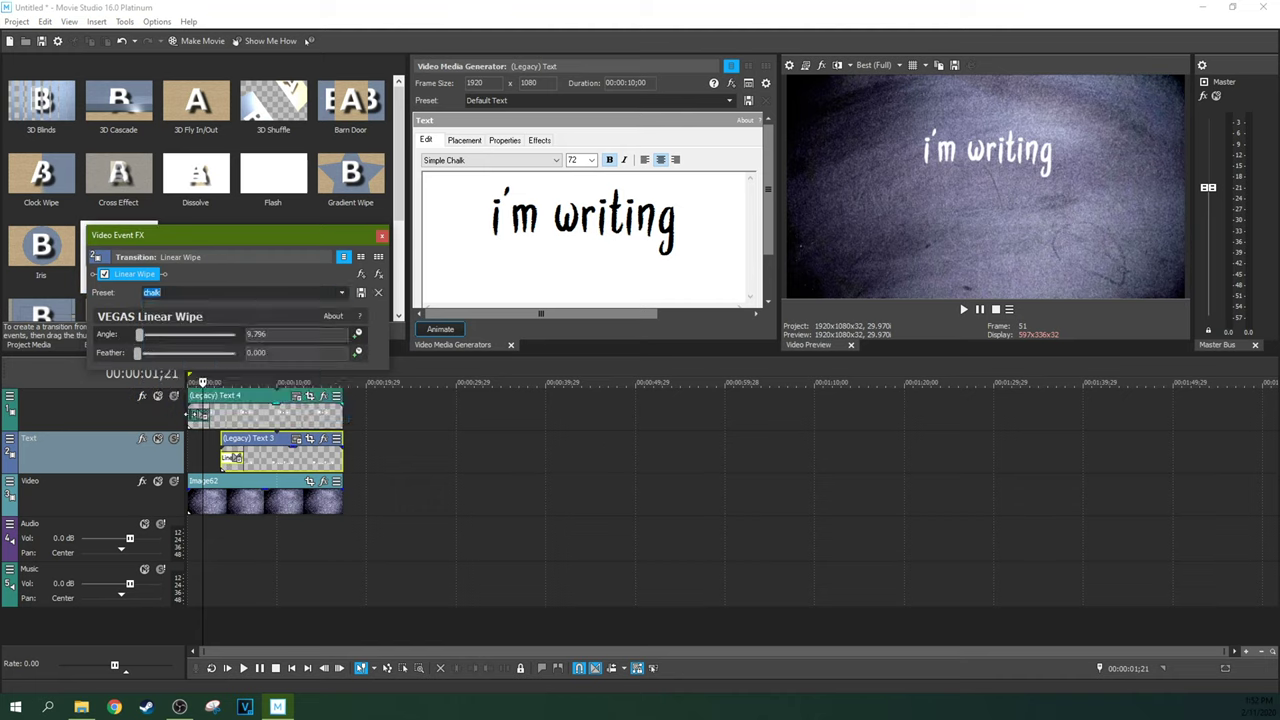
pyautogui.click(380, 238)
# - Start 'on a chalk board' slightly earlier, preview both chalk lines, and show Project Media
pyautogui.moveTo(222, 447); pyautogui.dragTo(209, 447)
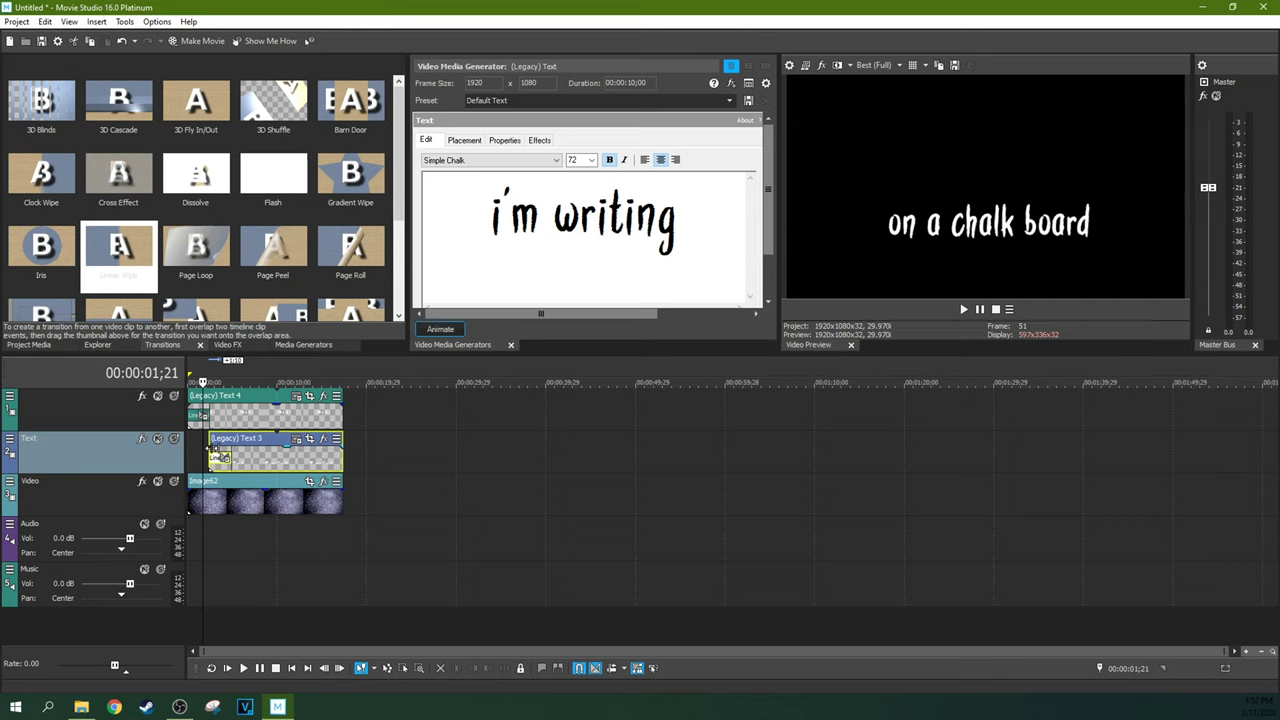
pyautogui.click(240, 668)
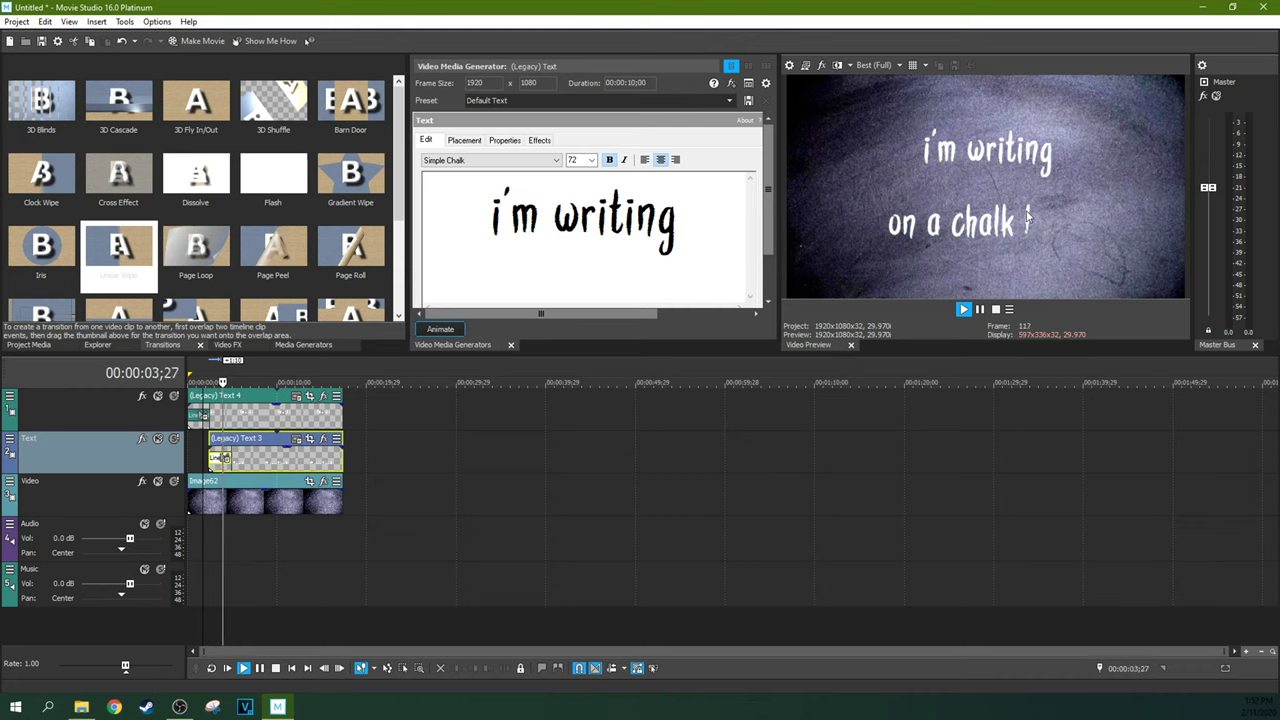
pyautogui.click(980, 309)
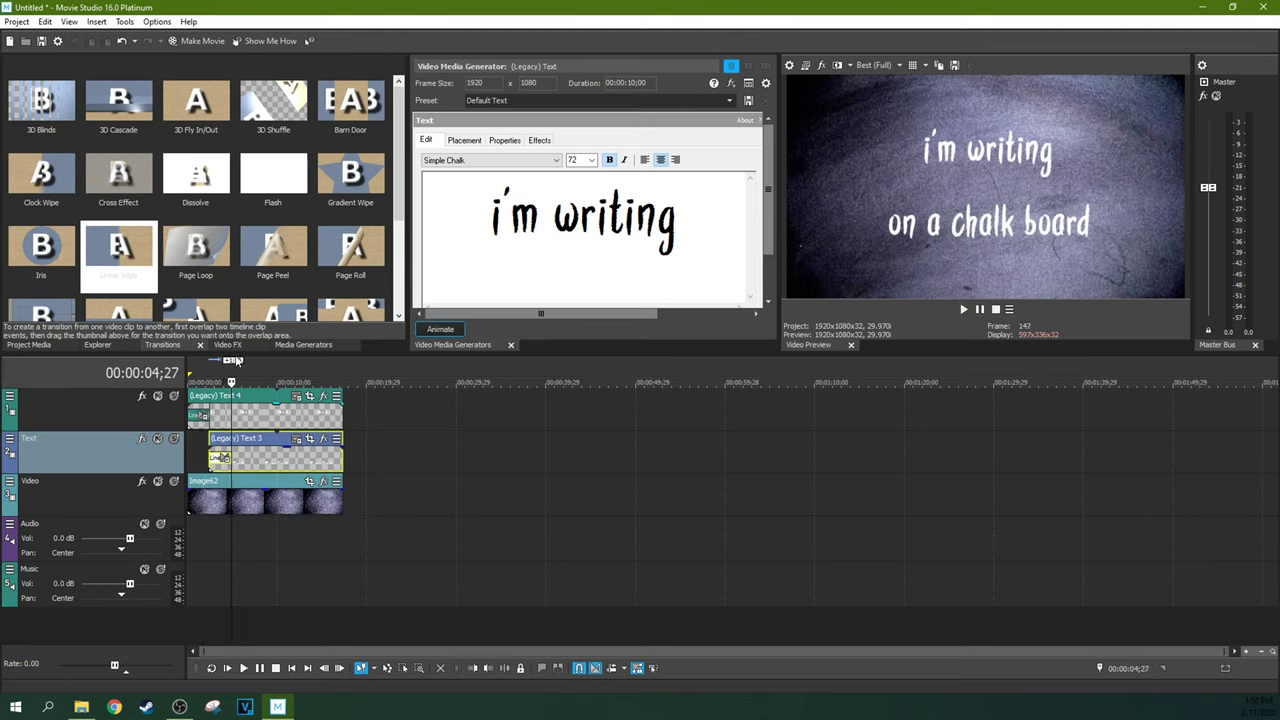
pyautogui.click(28, 344)
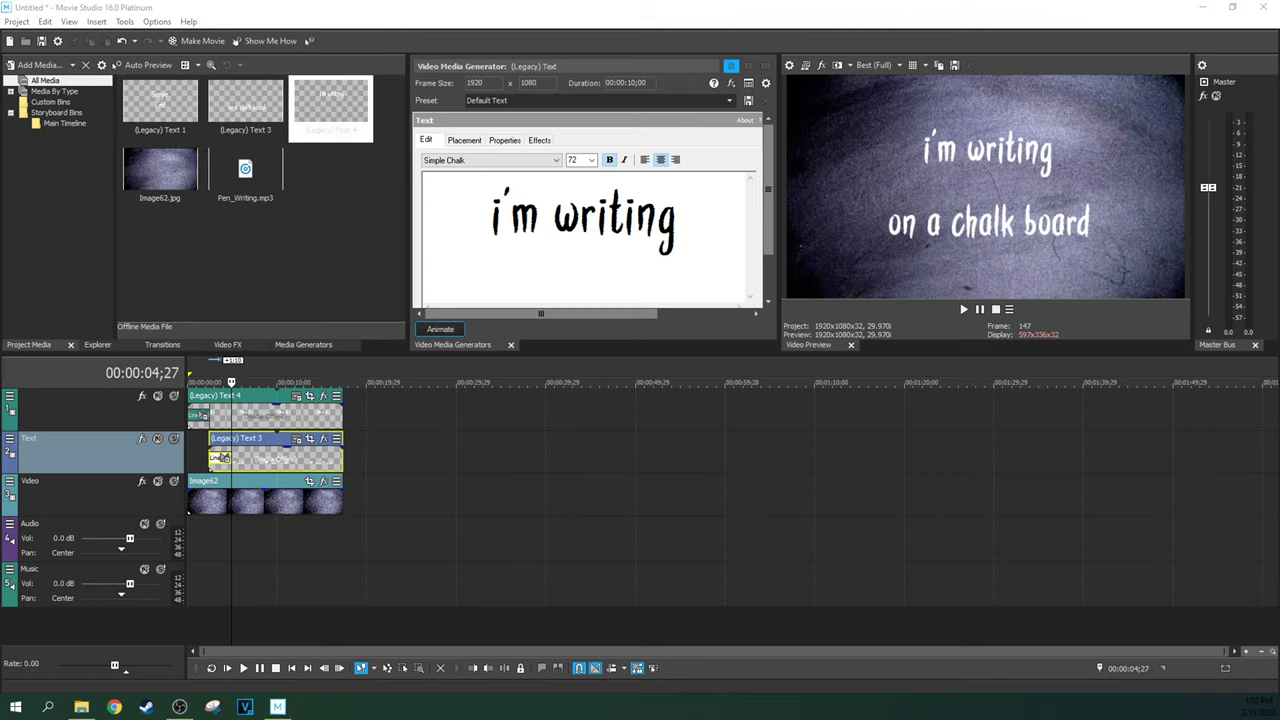
# - Place Pen_Writing.mp3 on the Audio track at the project start and trim its beginning
pyautogui.click(798, 514)
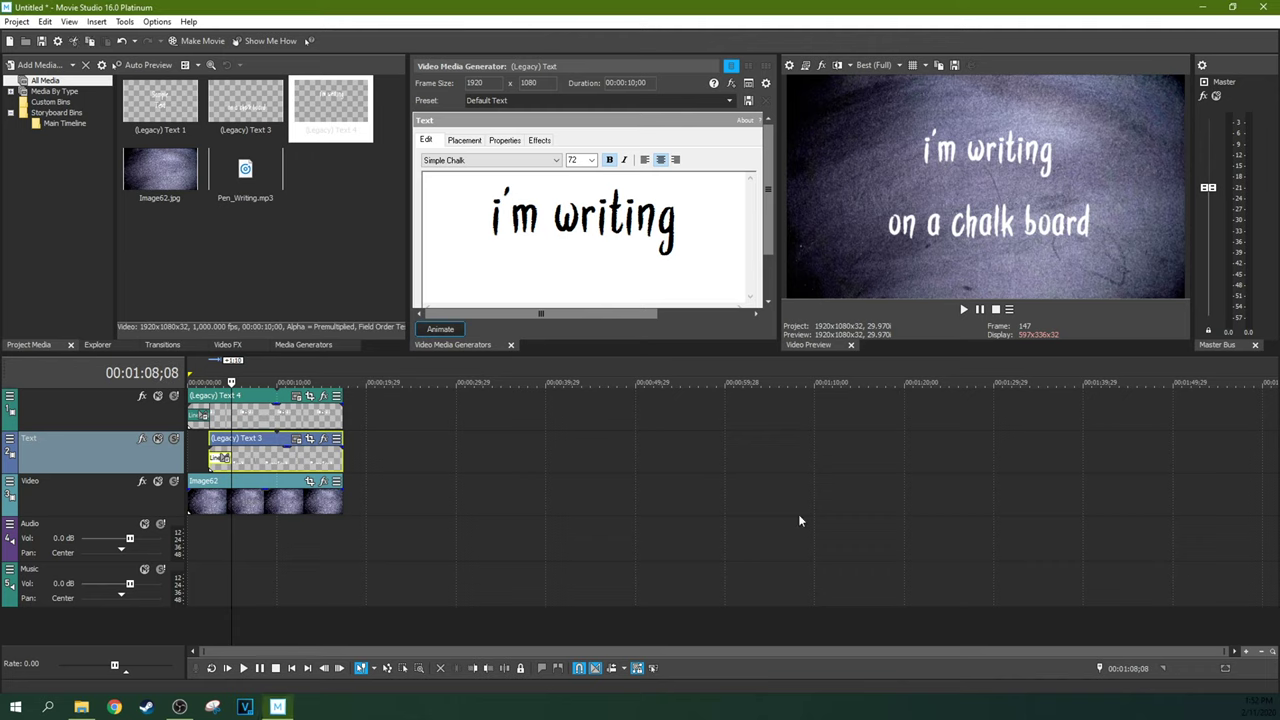
pyautogui.click(216, 522)
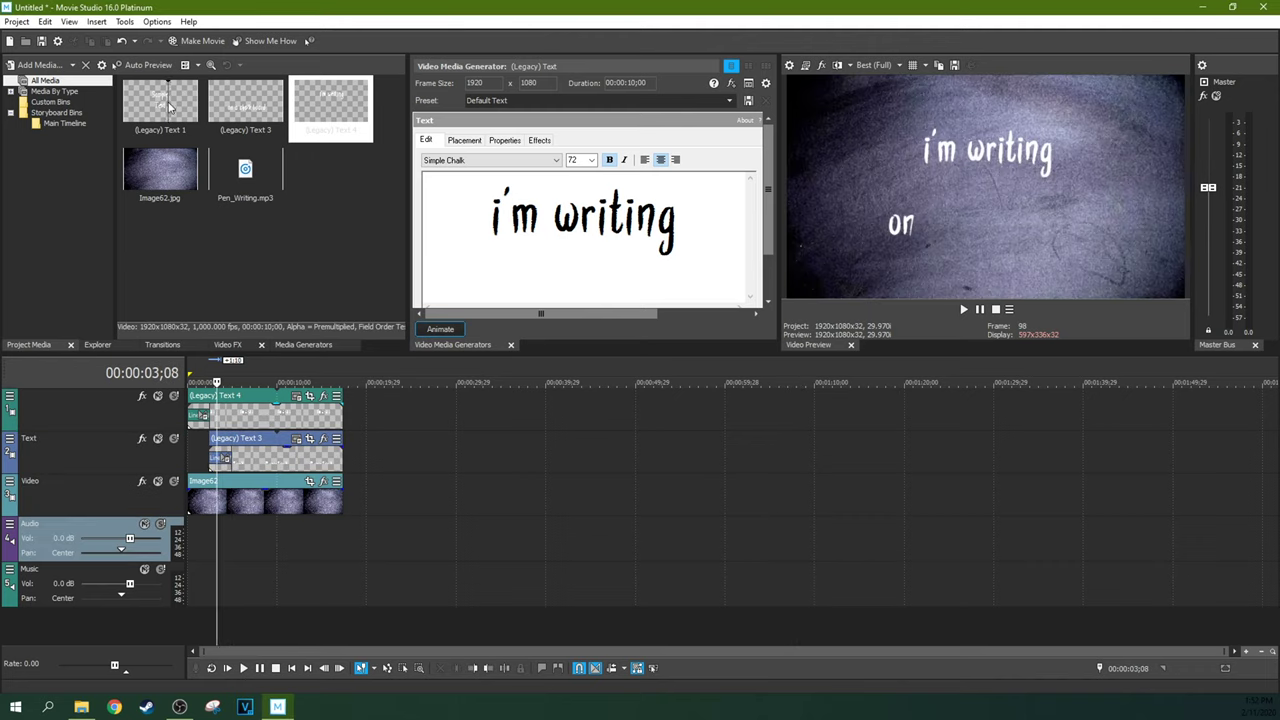
pyautogui.moveTo(245, 172); pyautogui.dragTo(197, 512)
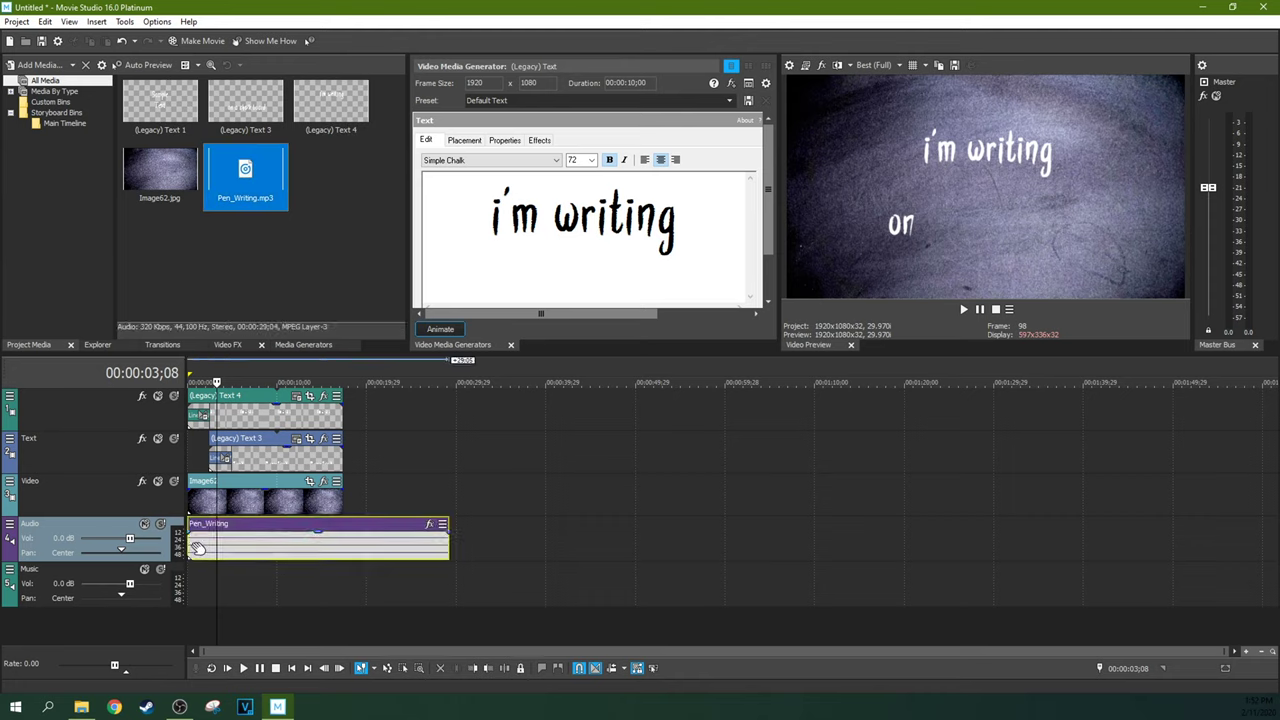
pyautogui.click(197, 548)
pyautogui.scroll(2, 250, 502)
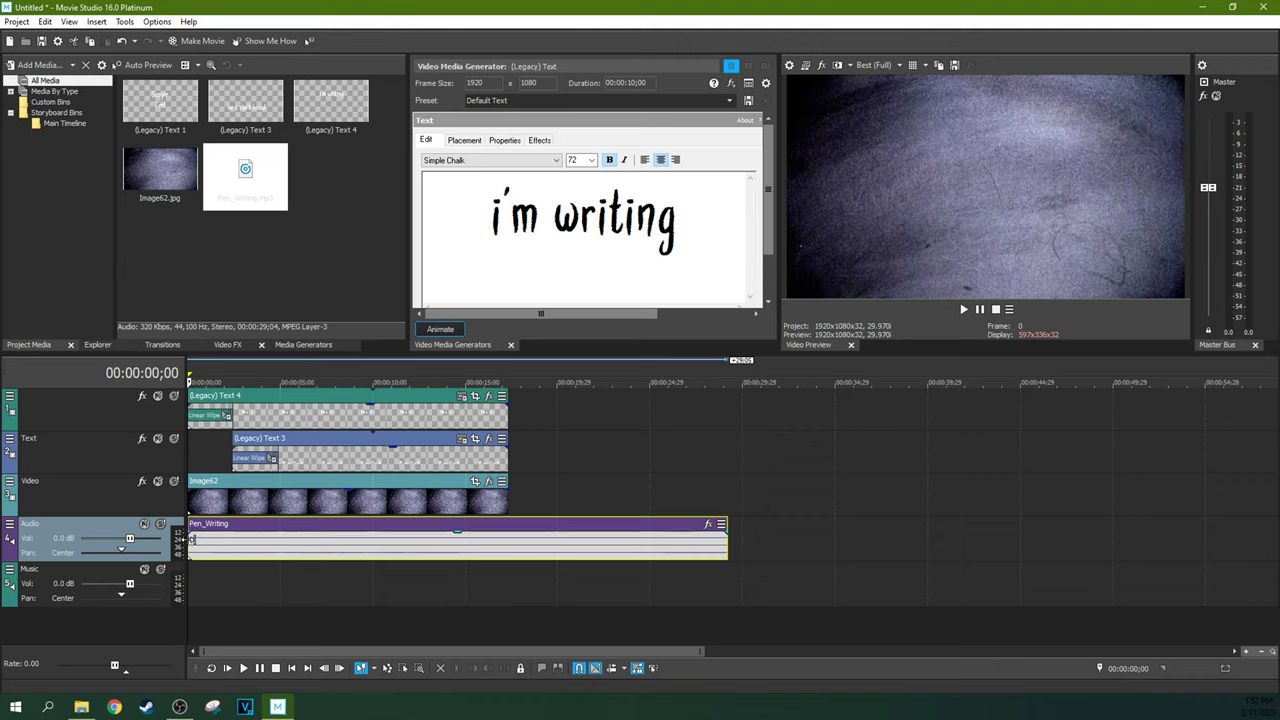
pyautogui.moveTo(189, 541)
pyautogui.mouseDown()
pyautogui.moveTo(213, 546)
pyautogui.moveTo(198, 542)
pyautogui.mouseUp()
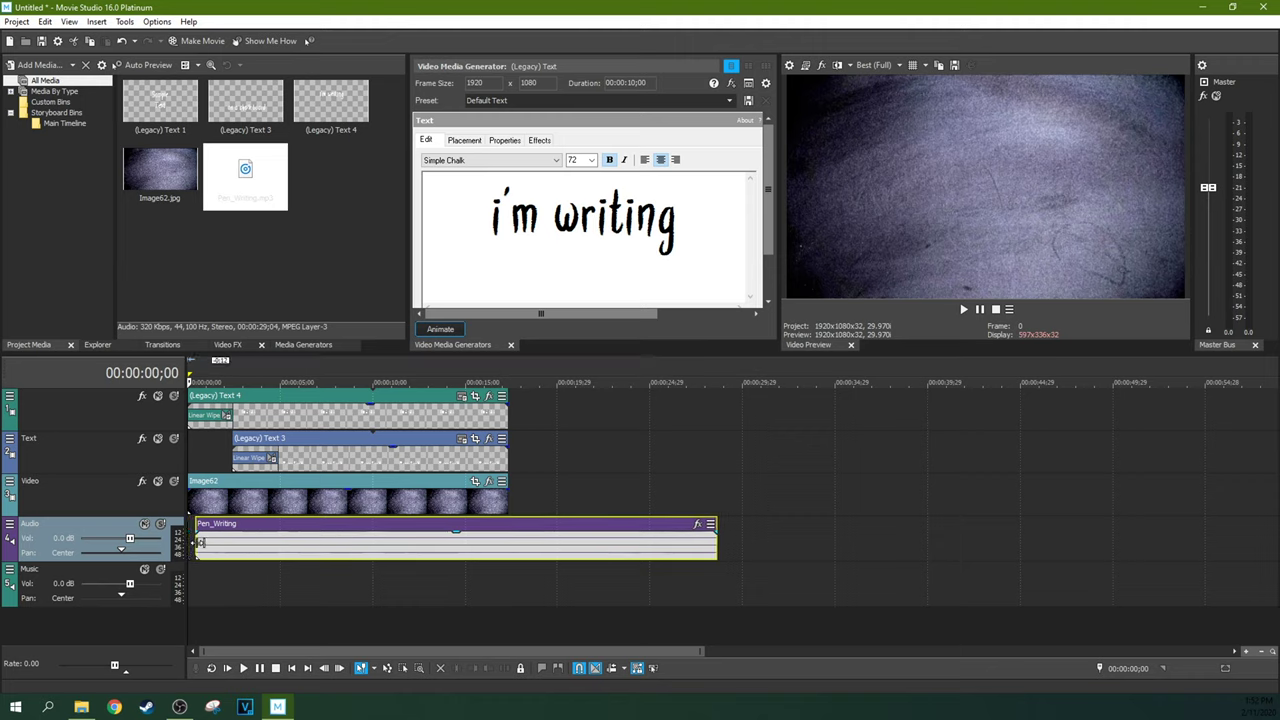
# - Split the sound at 02;12, shift and shorten the second piece, then play back
pyautogui.click(200, 450)
pyautogui.press('space')
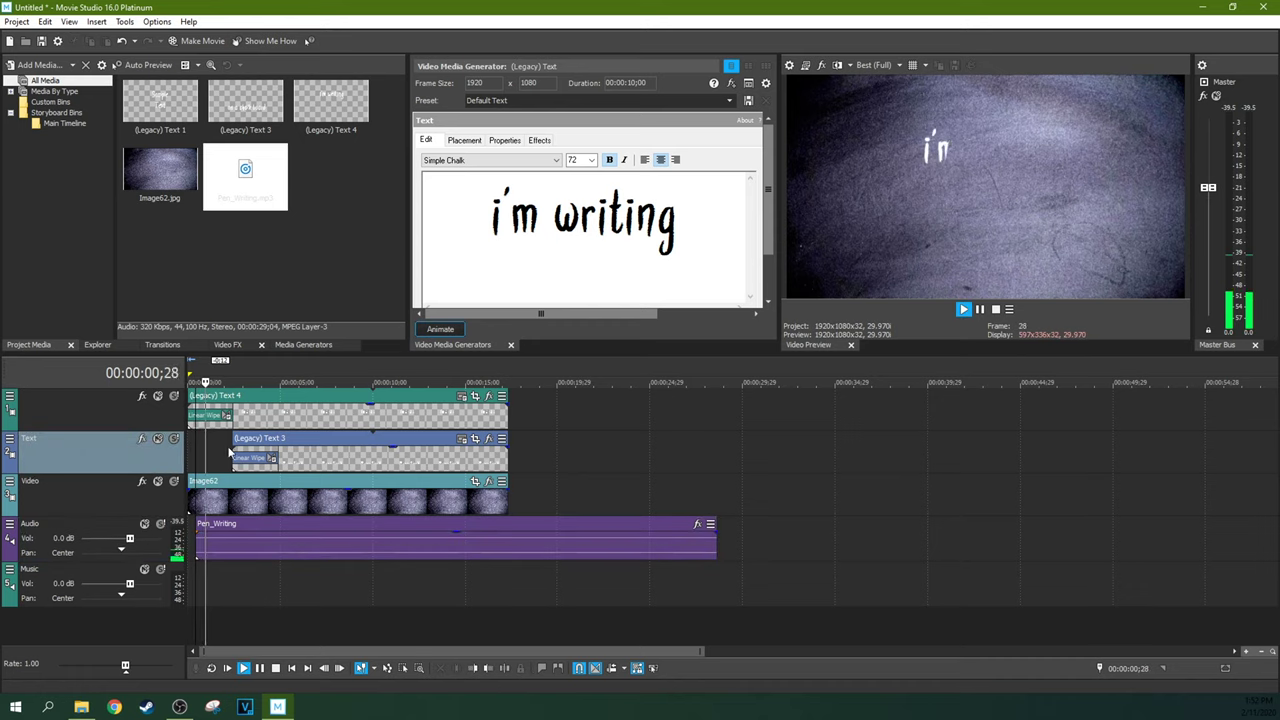
pyautogui.click(233, 538)
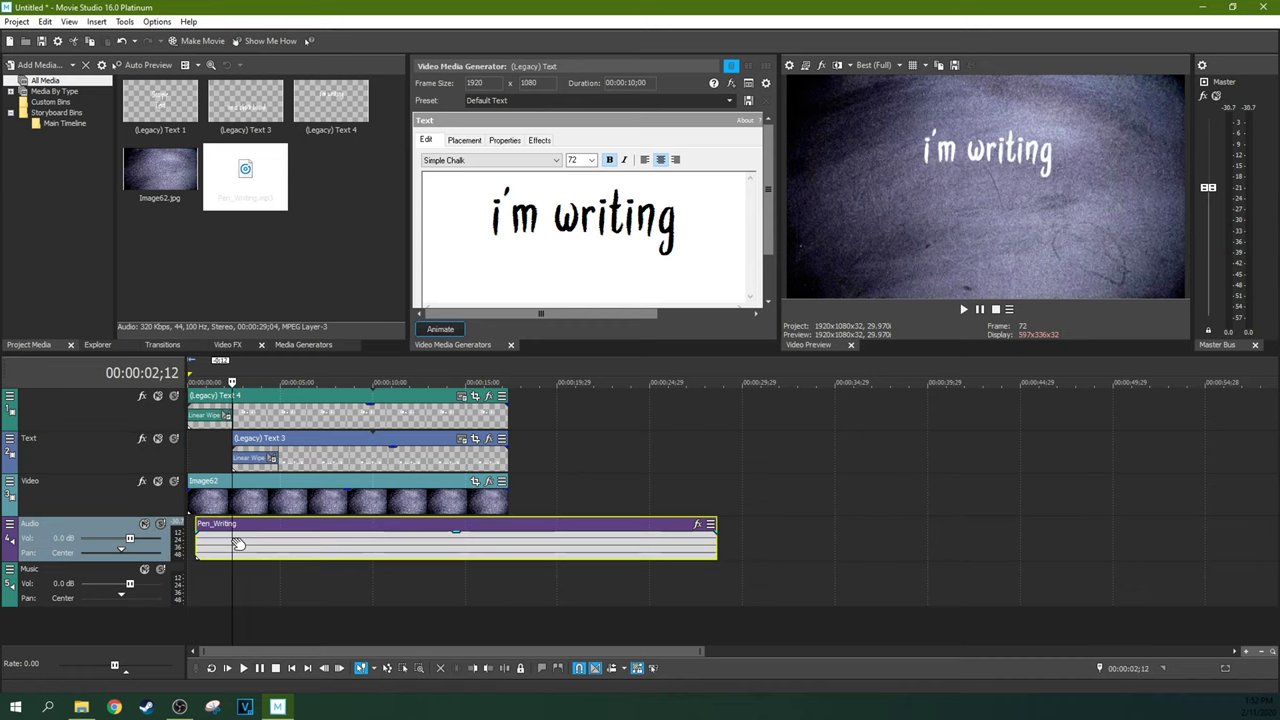
pyautogui.press('s')
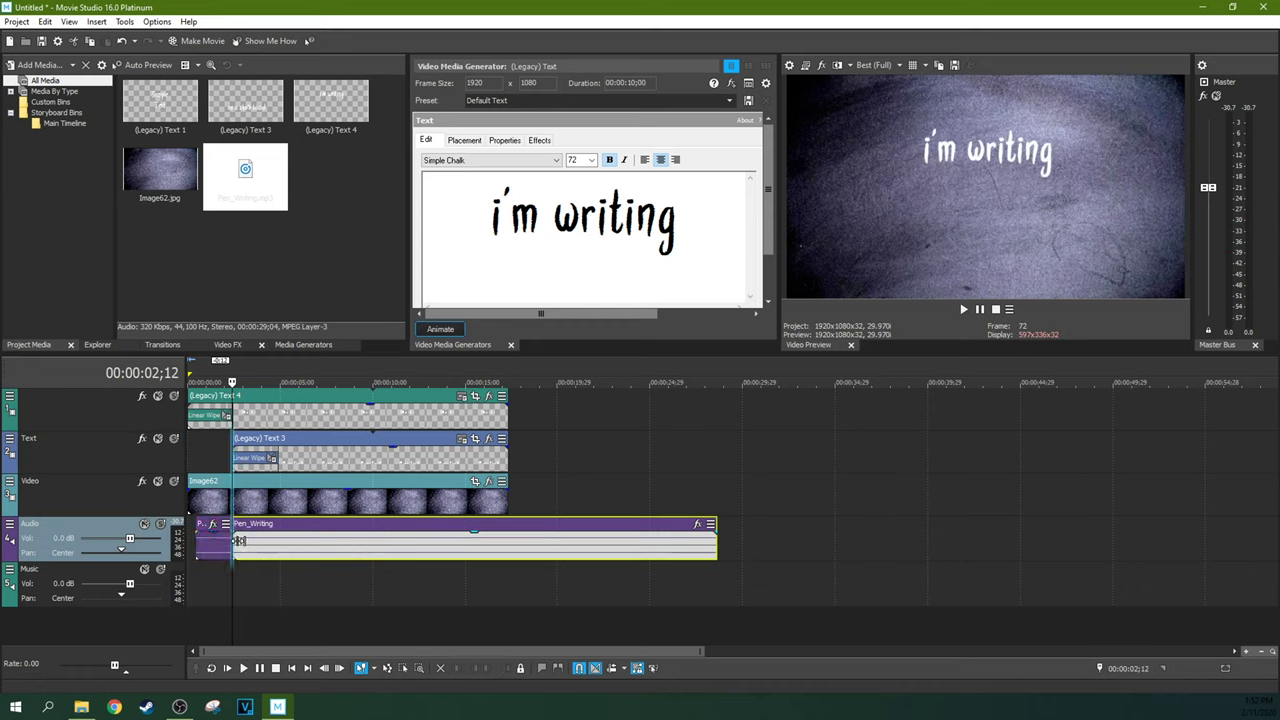
pyautogui.click(221, 541)
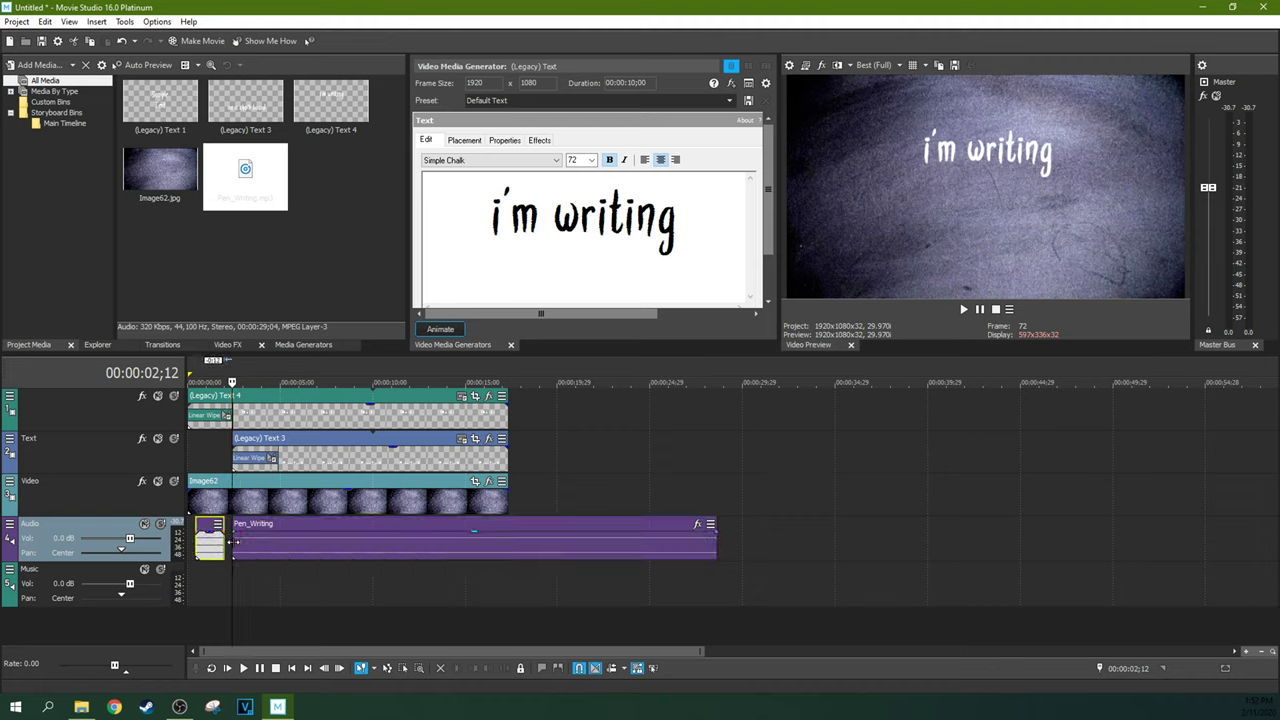
pyautogui.moveTo(236, 541); pyautogui.dragTo(241, 541)
pyautogui.moveTo(714, 546); pyautogui.dragTo(260, 527)
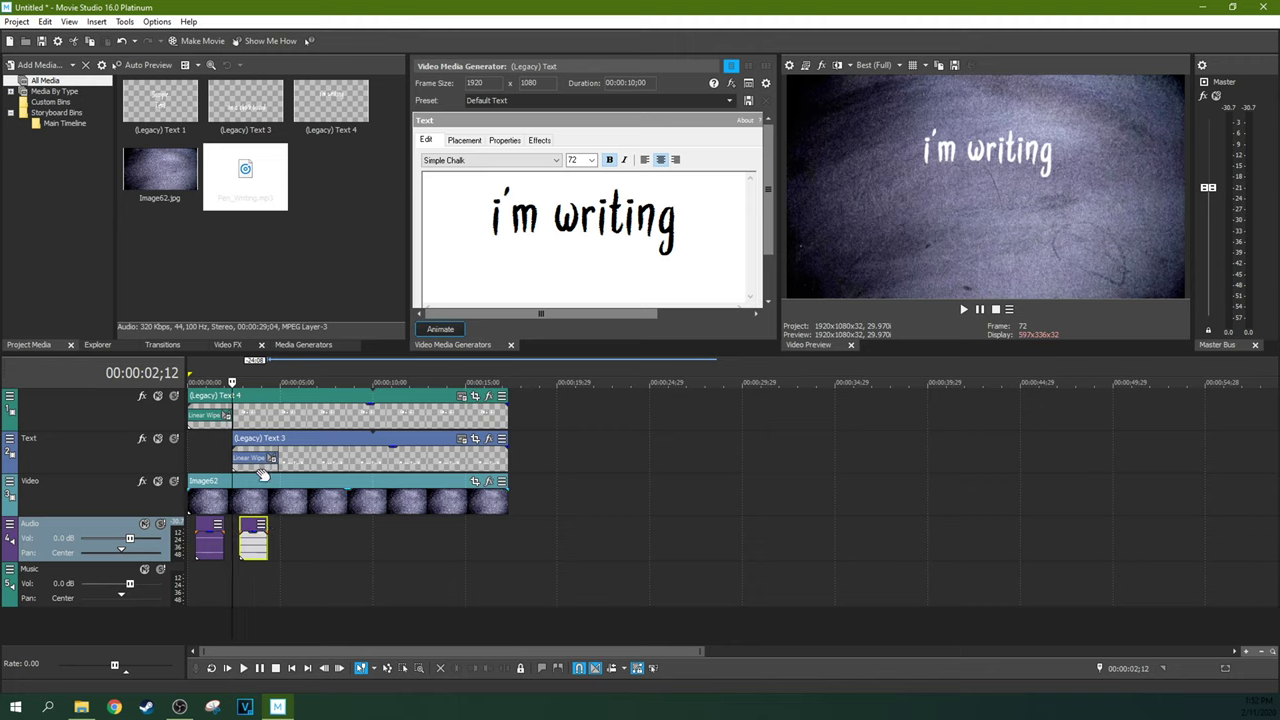
pyautogui.click(242, 668)
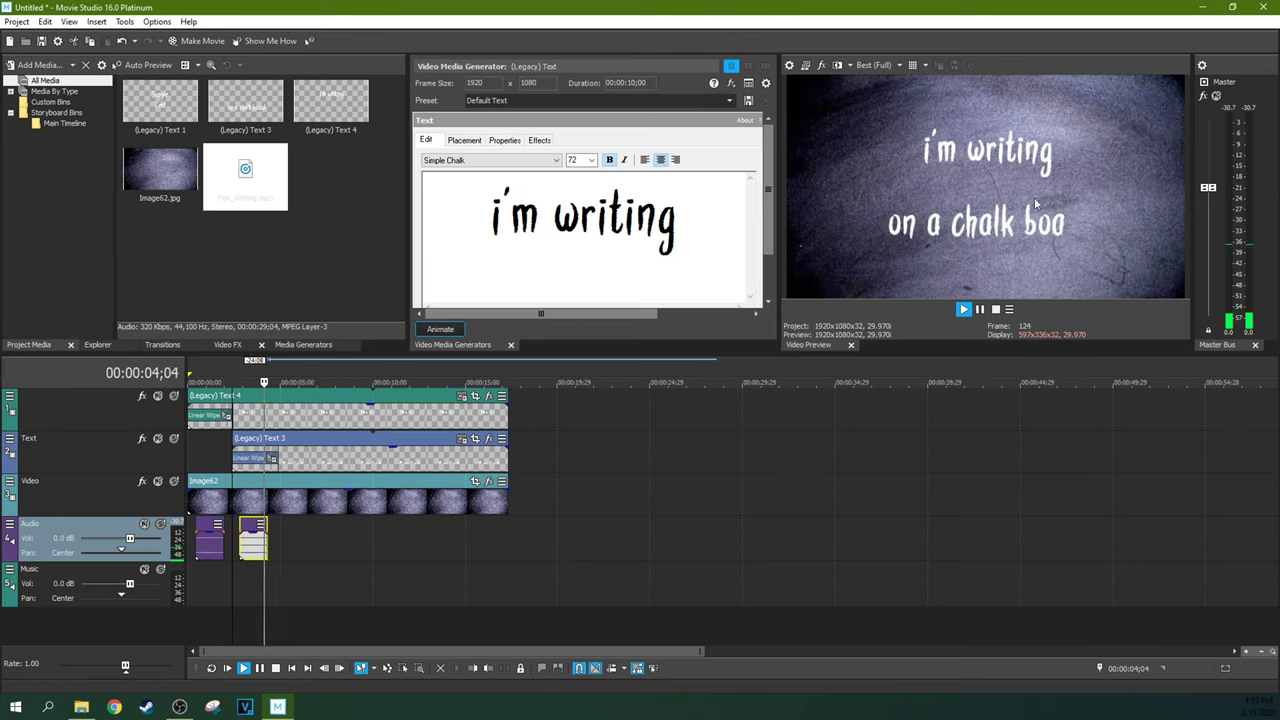
pyautogui.click(980, 309)
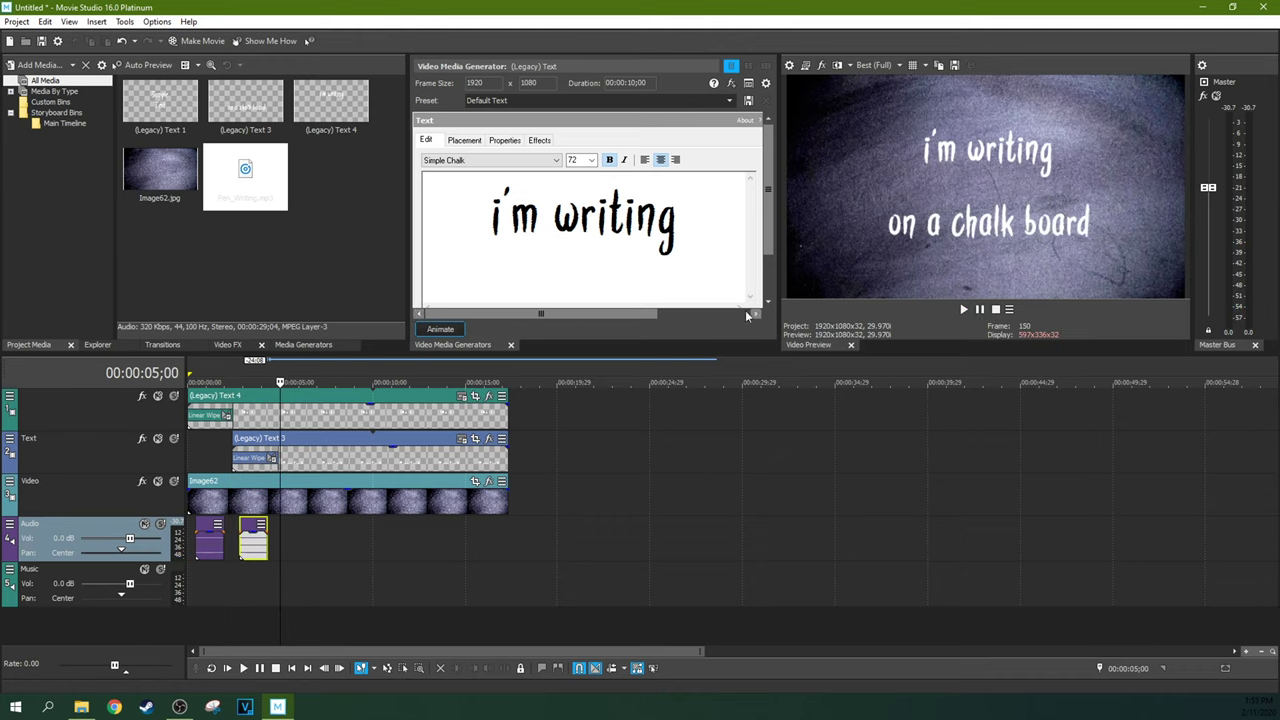
pyautogui.moveTo(370, 405)
pyautogui.mouseDown()
pyautogui.moveTo(370, 422)
pyautogui.moveTo(373, 406)
pyautogui.mouseUp()
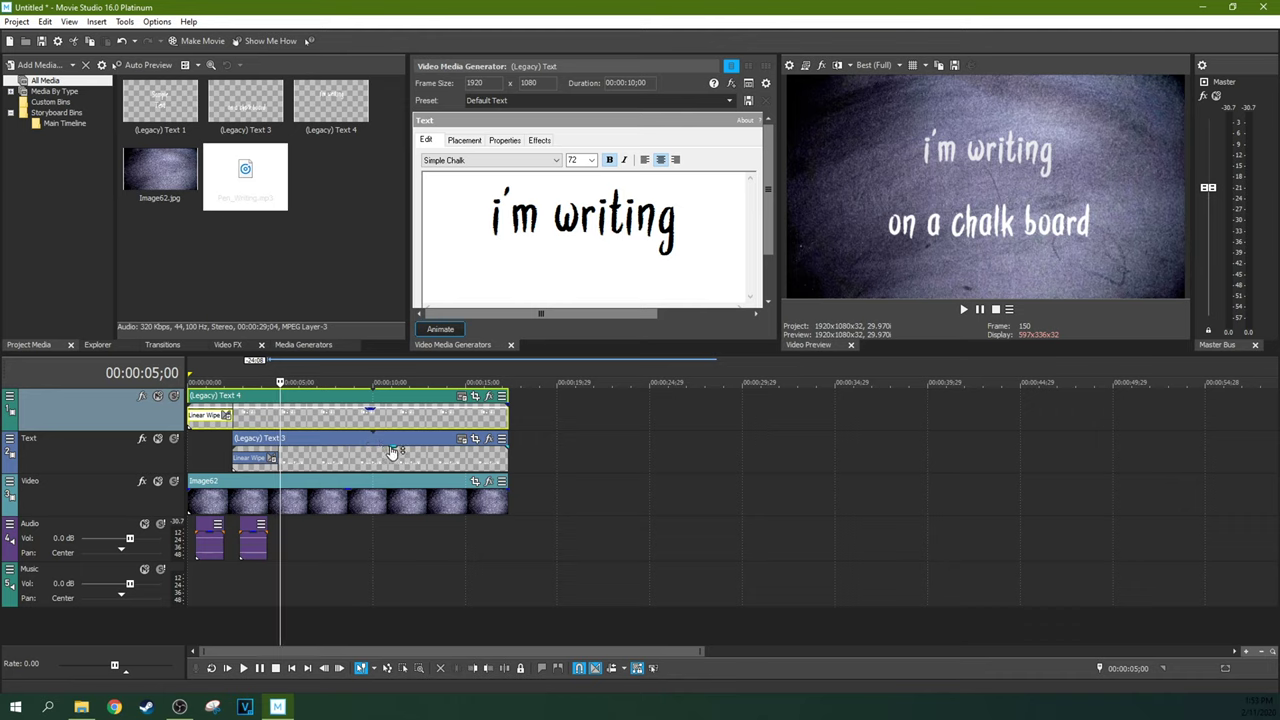
pyautogui.click(393, 452)
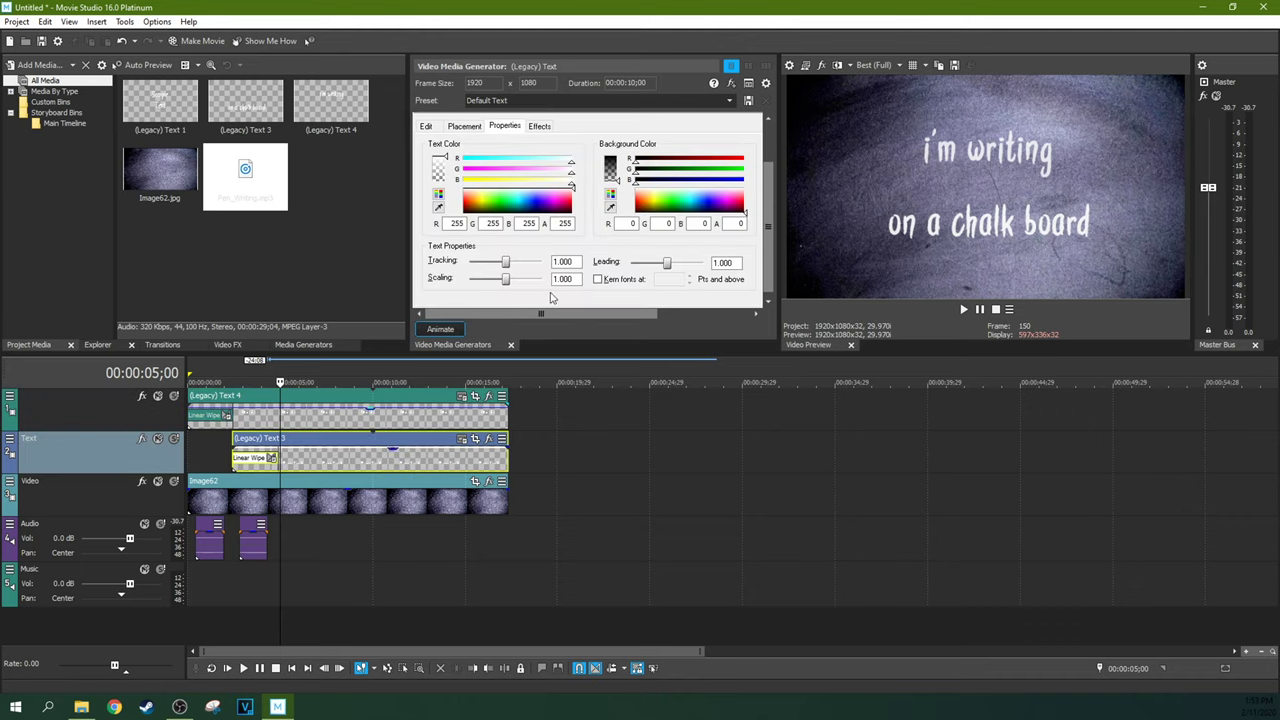
pyautogui.click(426, 126)
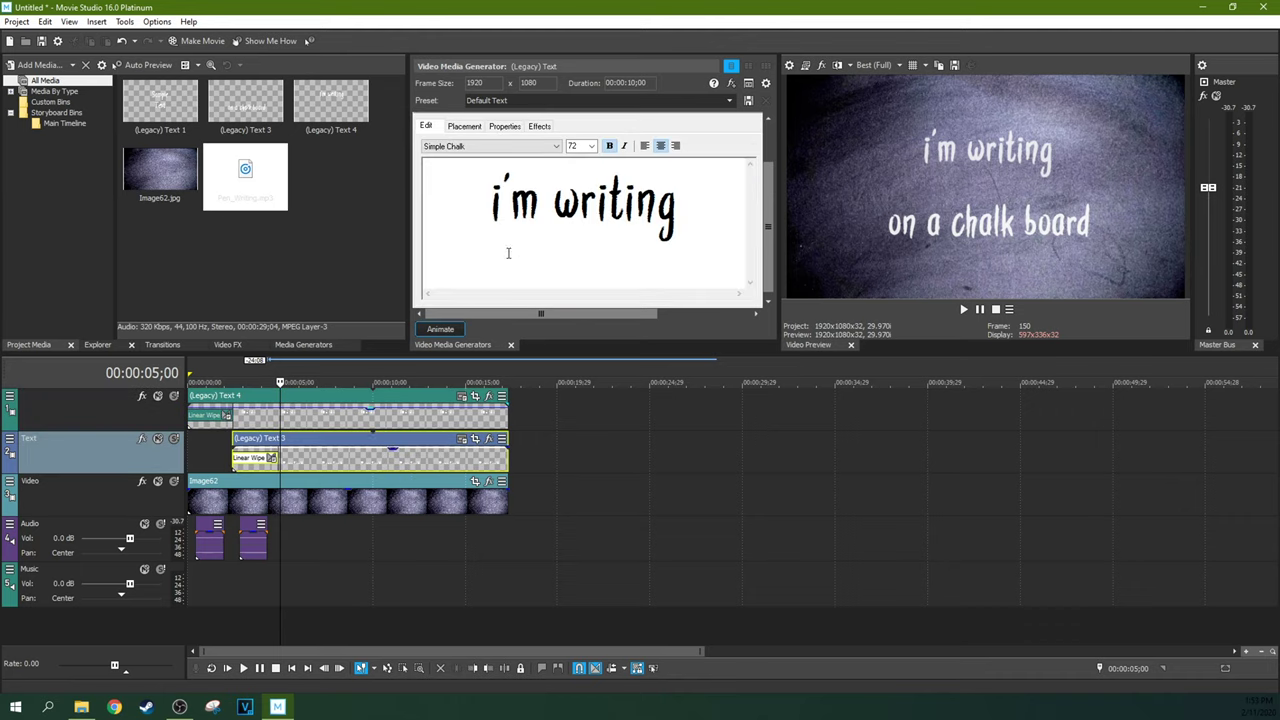